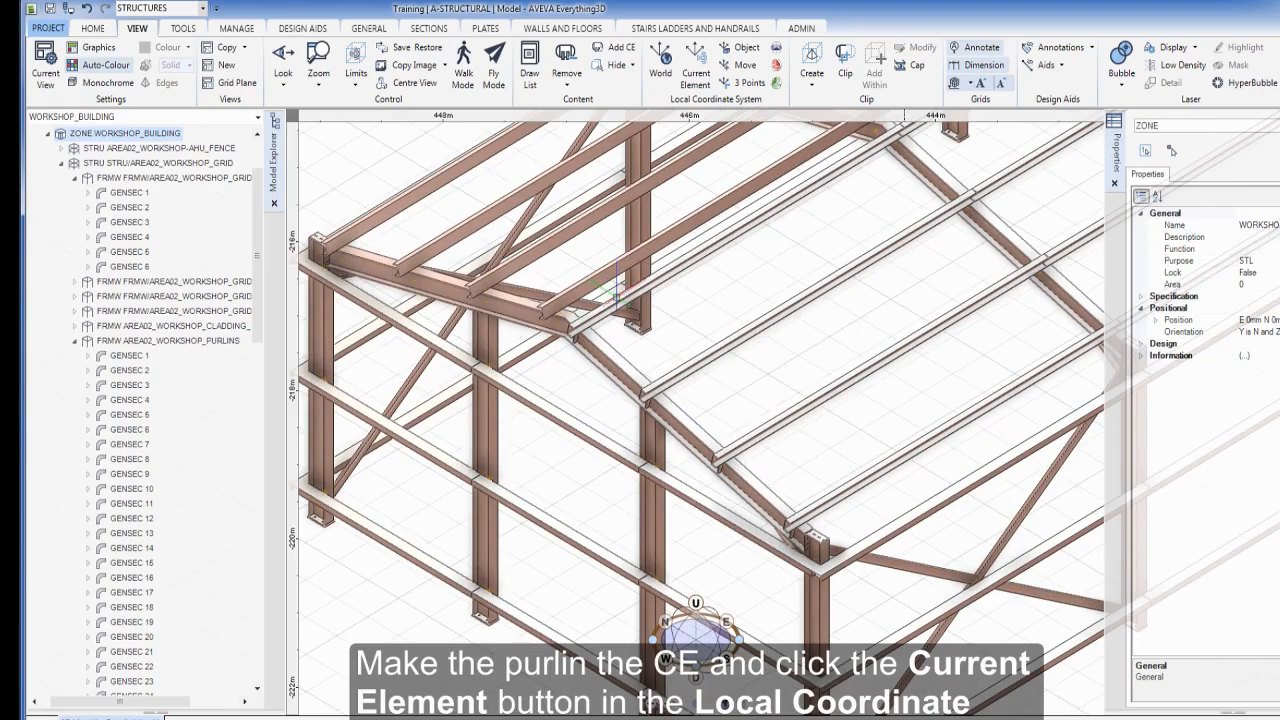
Make roof purlin GENSEC 10 current, align the local coordinate system to it, and zoom in
click(617, 290)
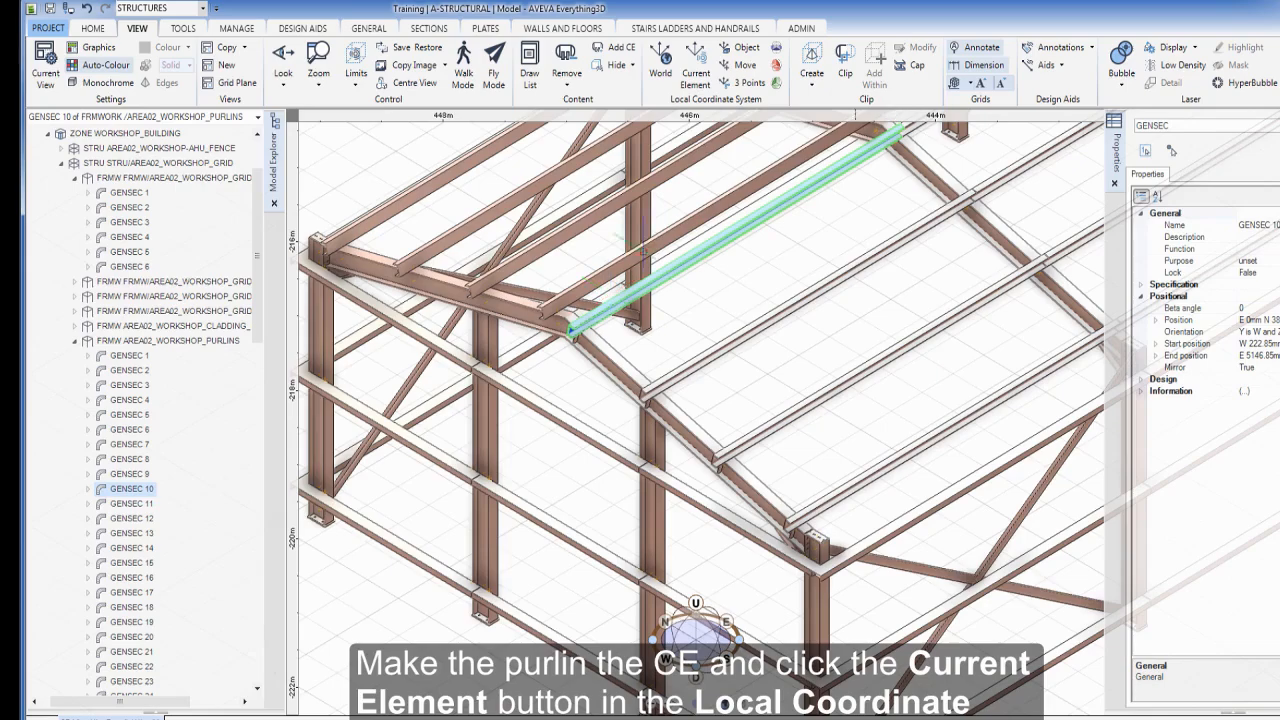
click(706, 74)
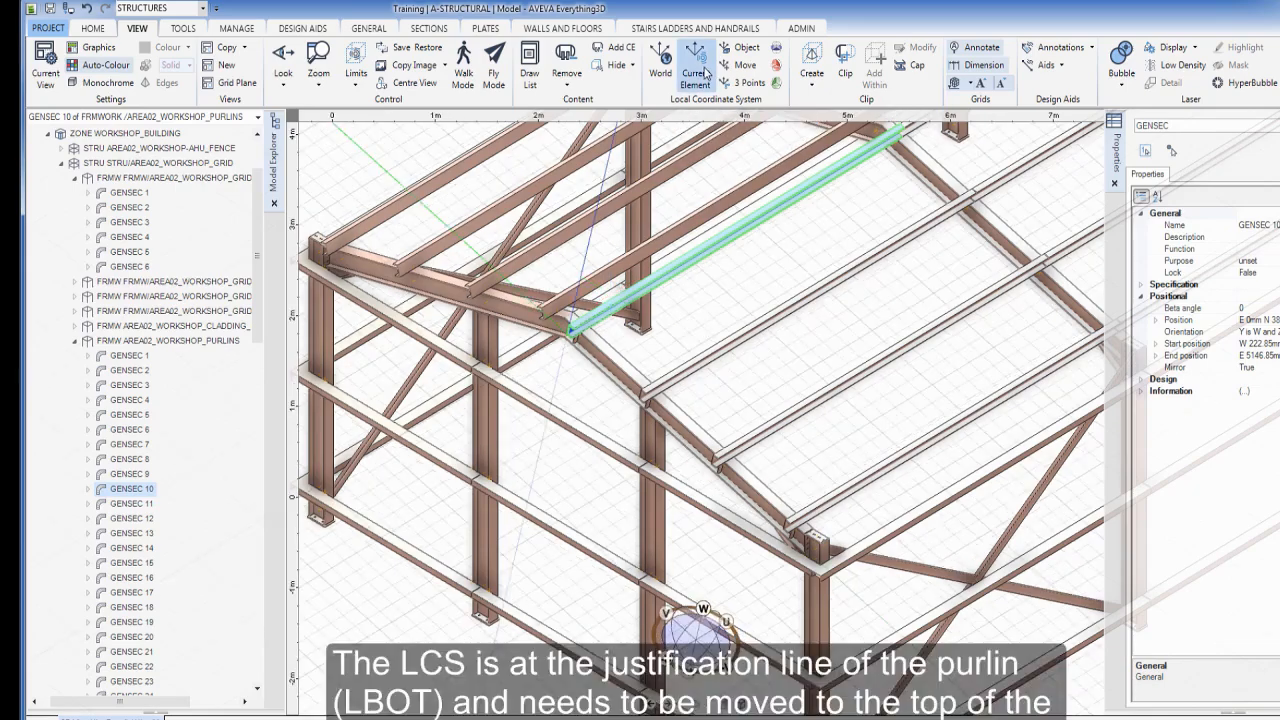
scroll(553, 335, up, 6)
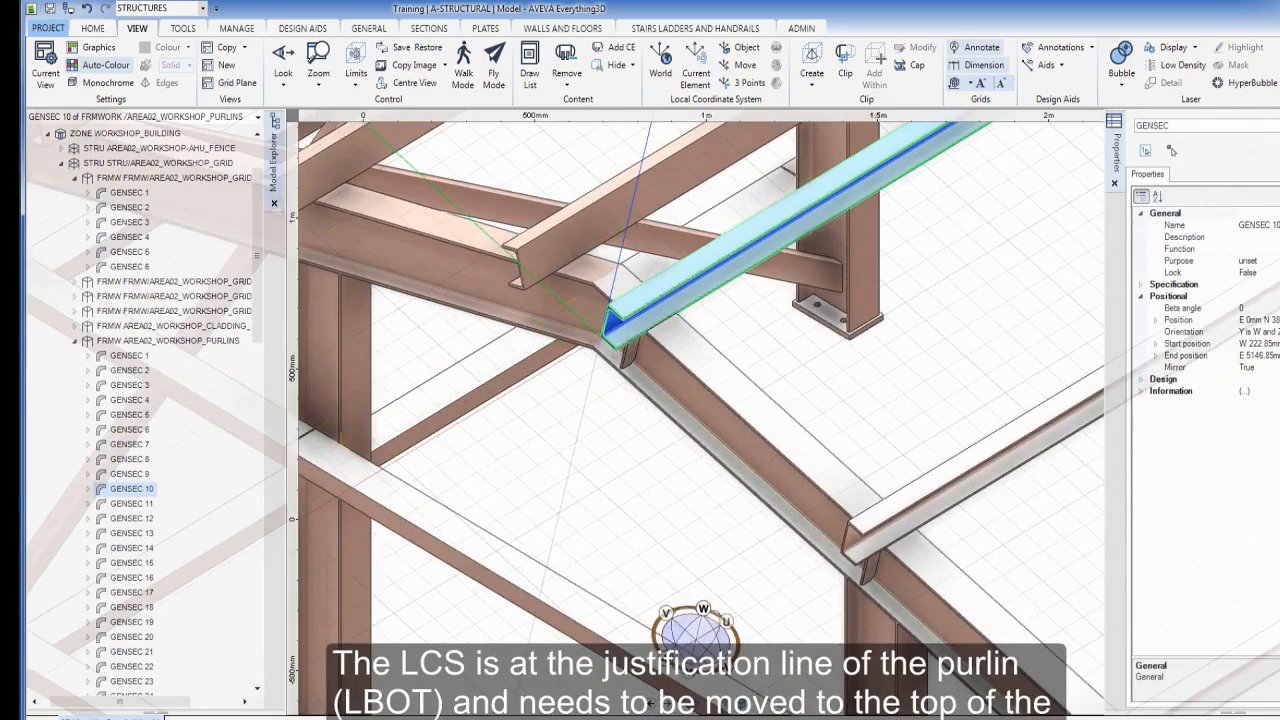
Snap only to P-line end points, with LTOP as the only visible P-line filter
key(s)
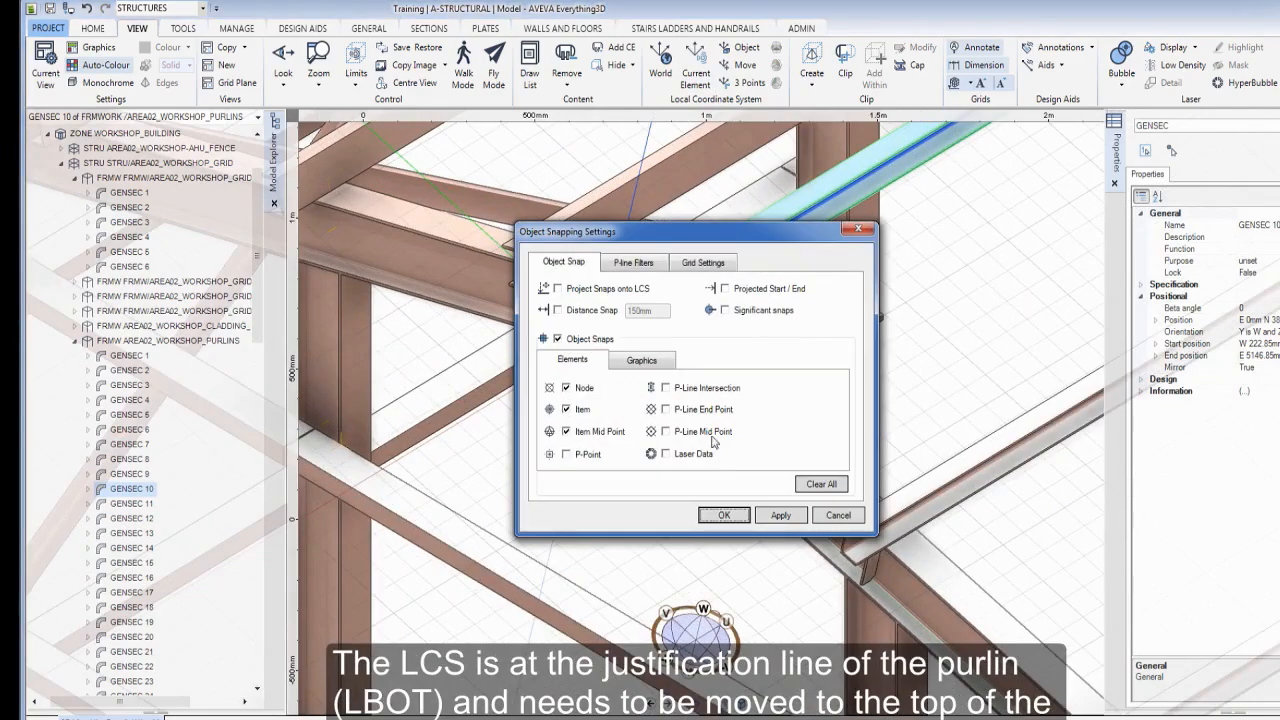
click(566, 388)
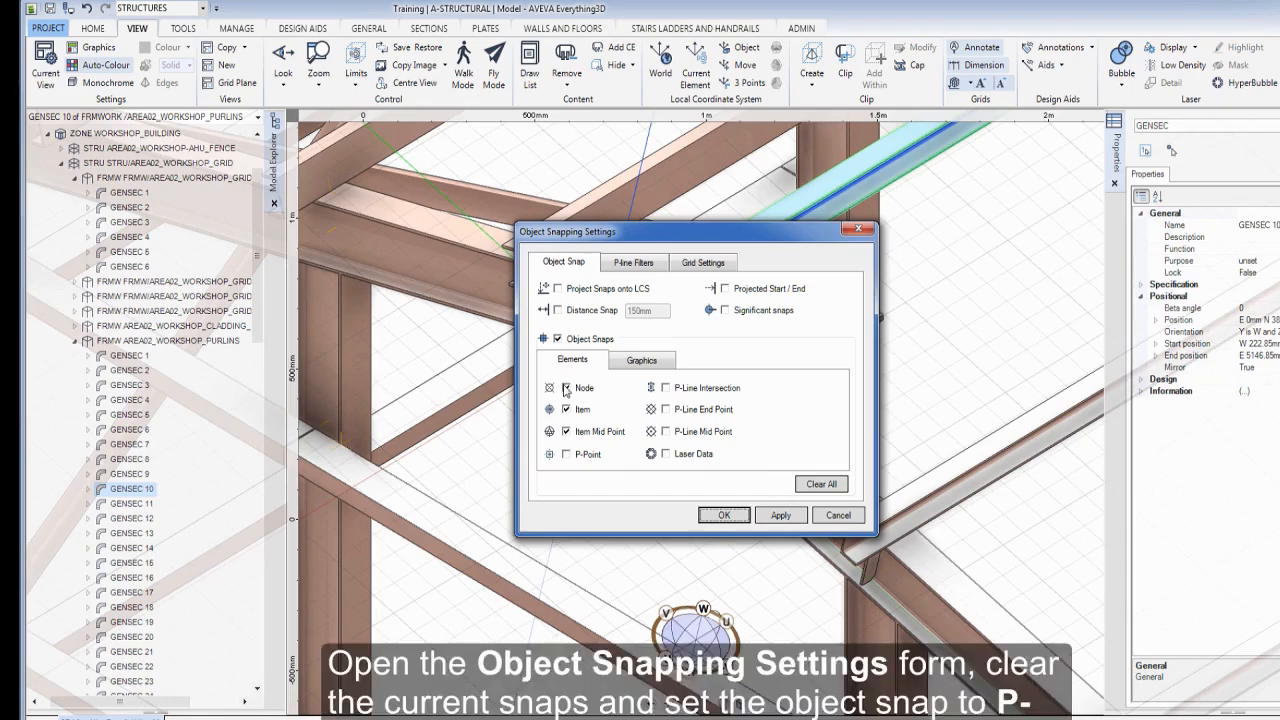
click(566, 388)
click(566, 431)
click(666, 410)
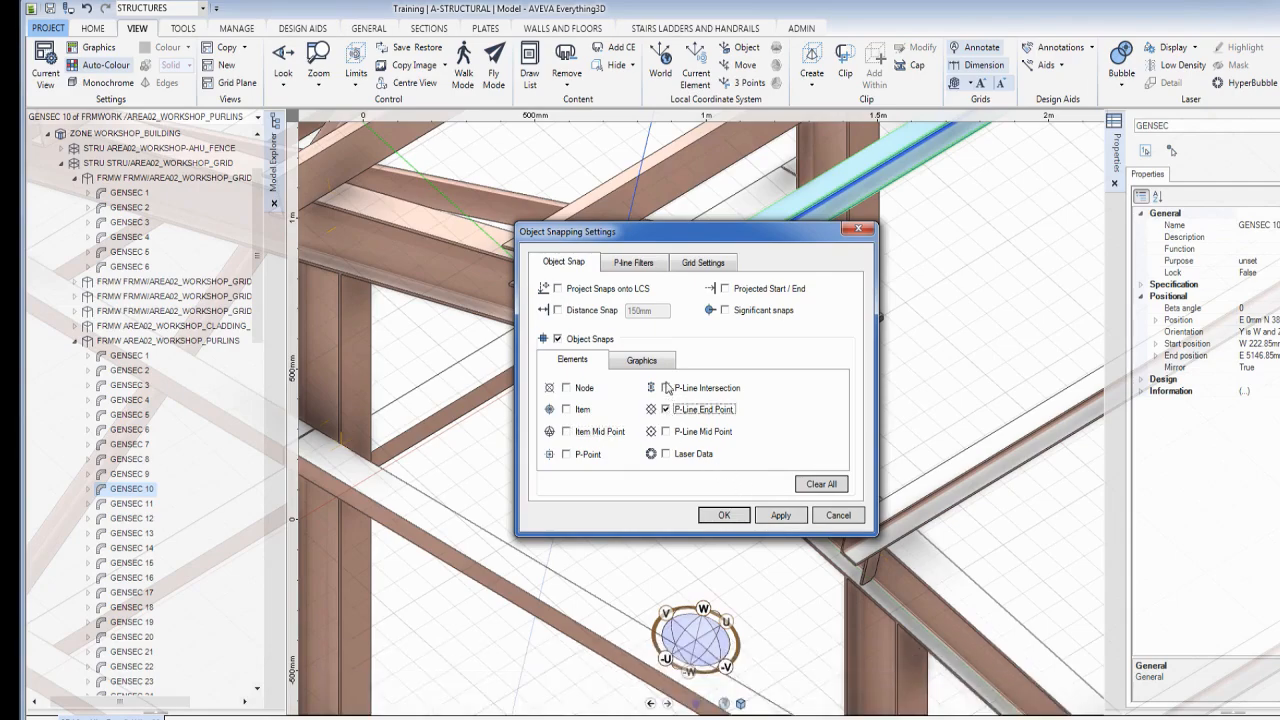
click(627, 264)
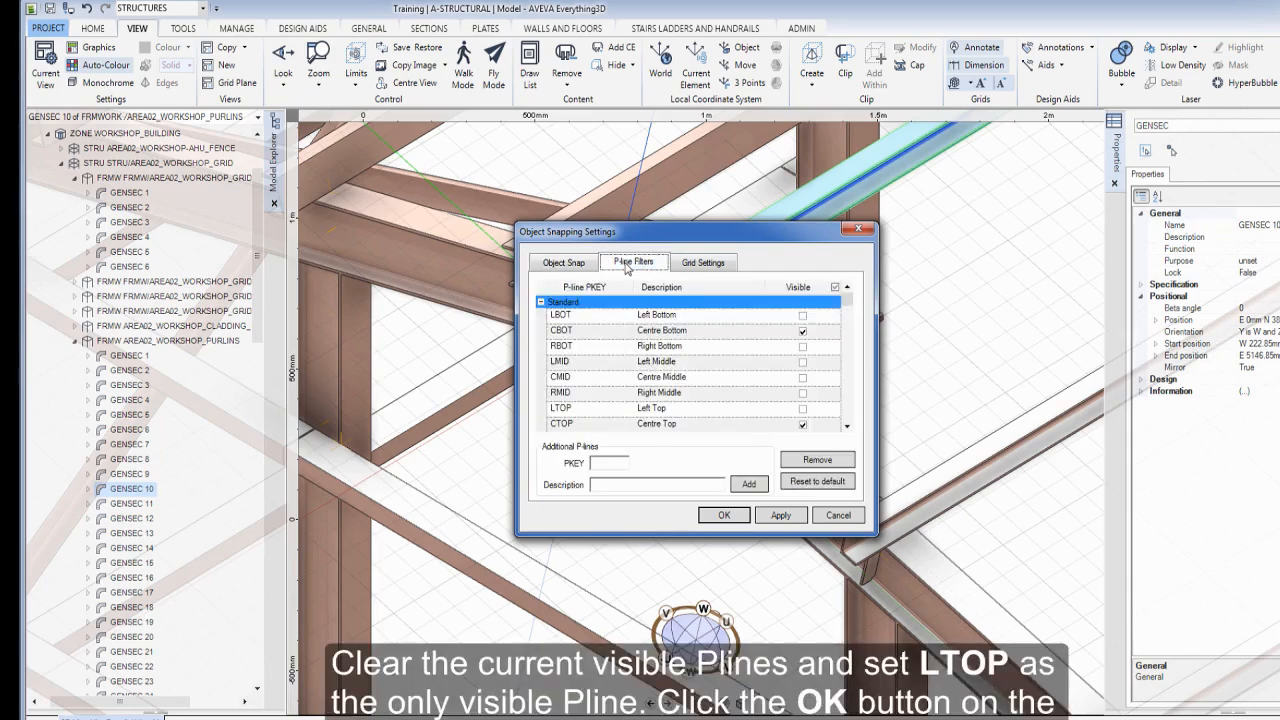
click(836, 287)
click(803, 409)
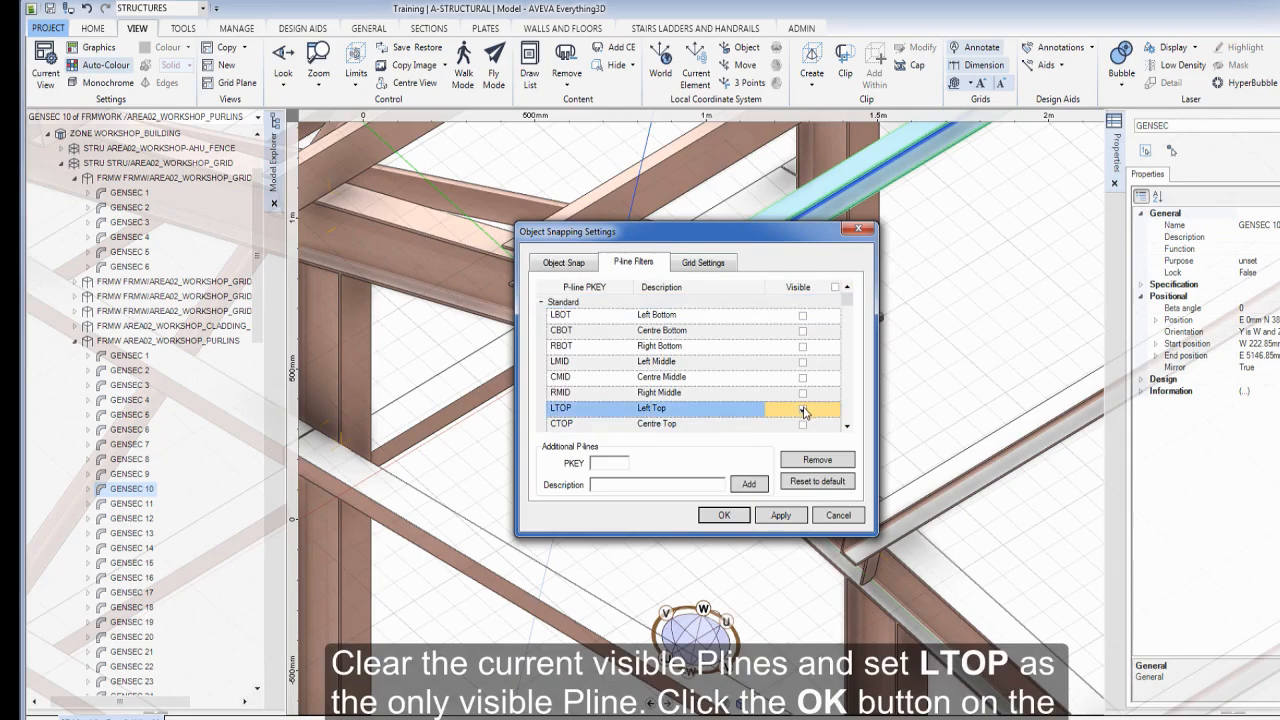
click(724, 515)
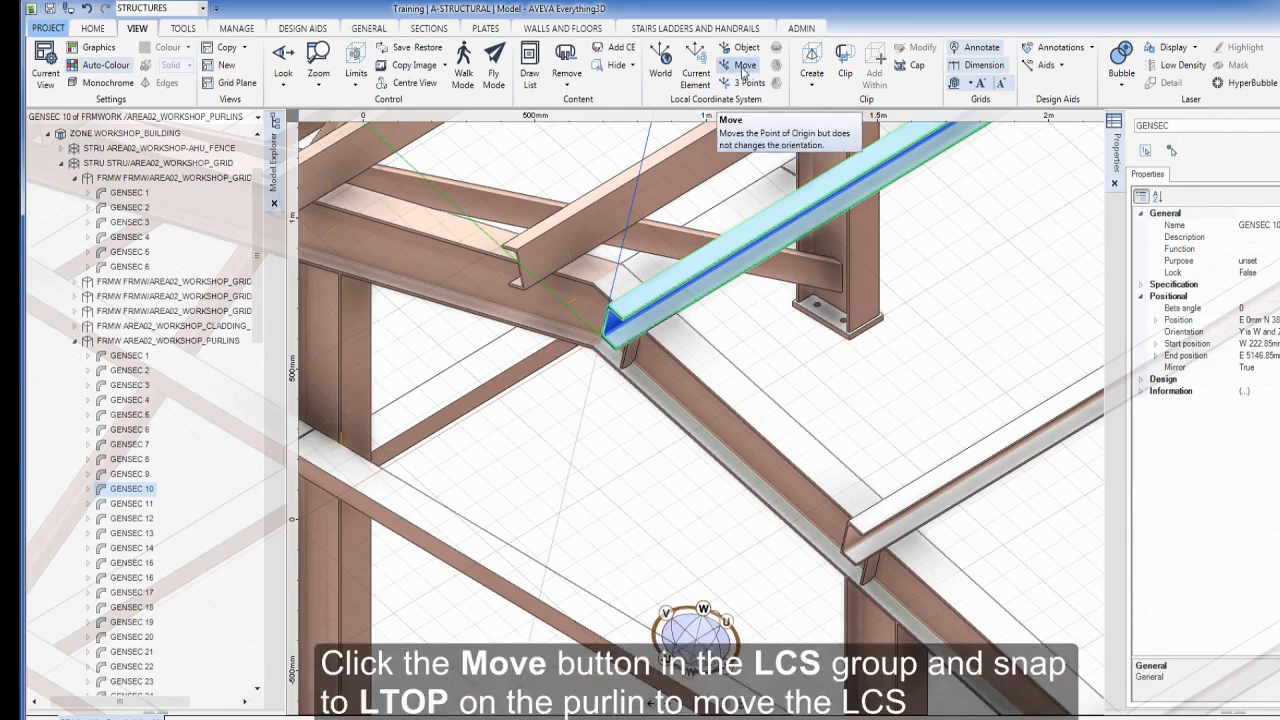
Move the local coordinate origin onto the purlin's LTOP point
click(745, 65)
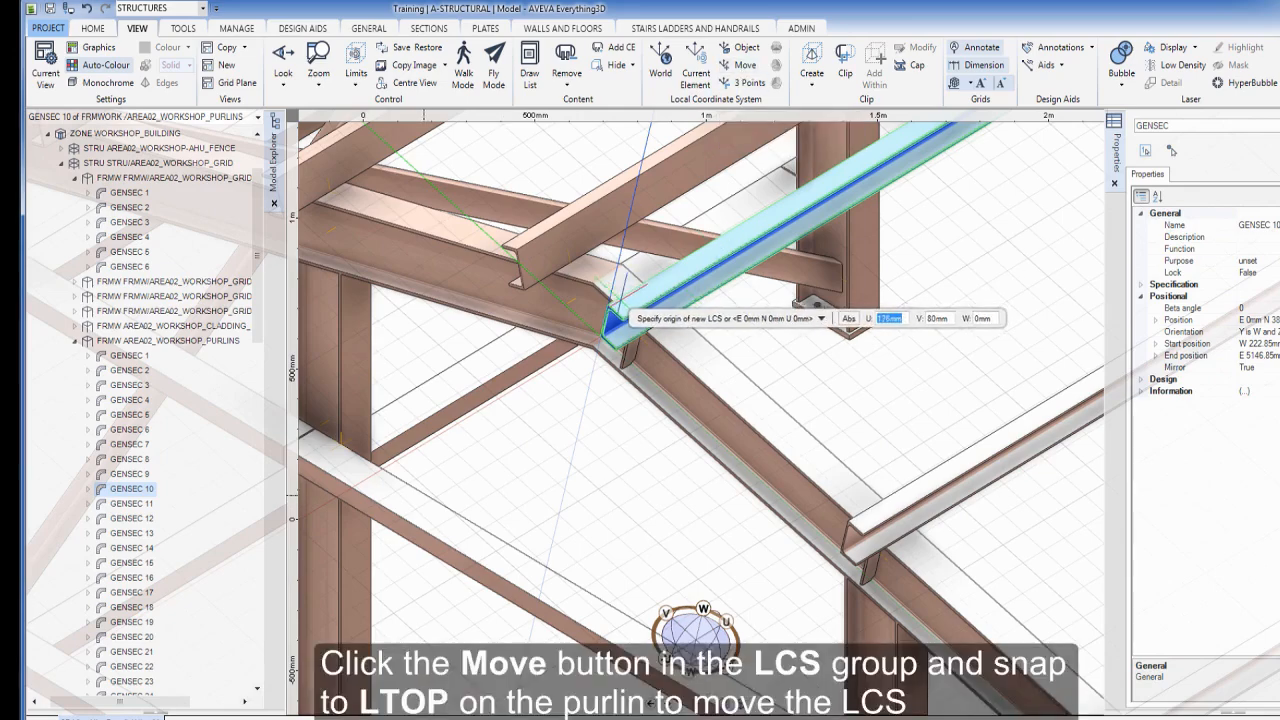
click(608, 303)
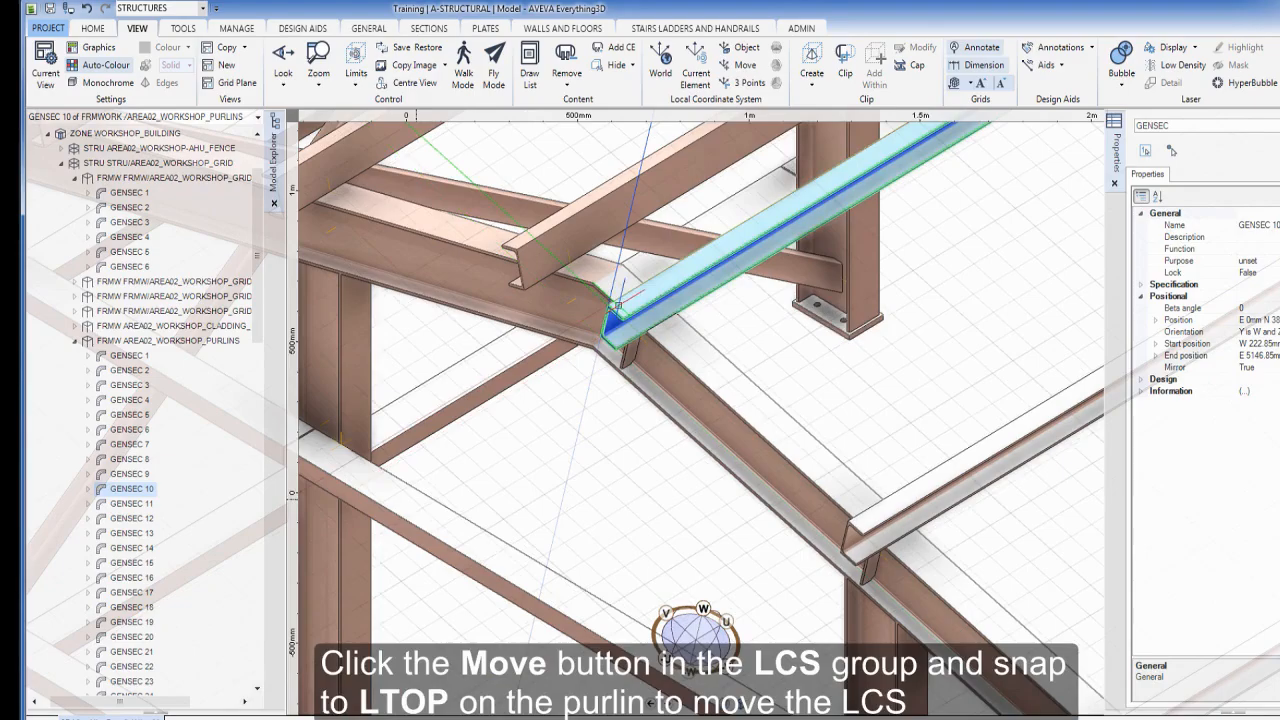
scroll(612, 310, down, 5)
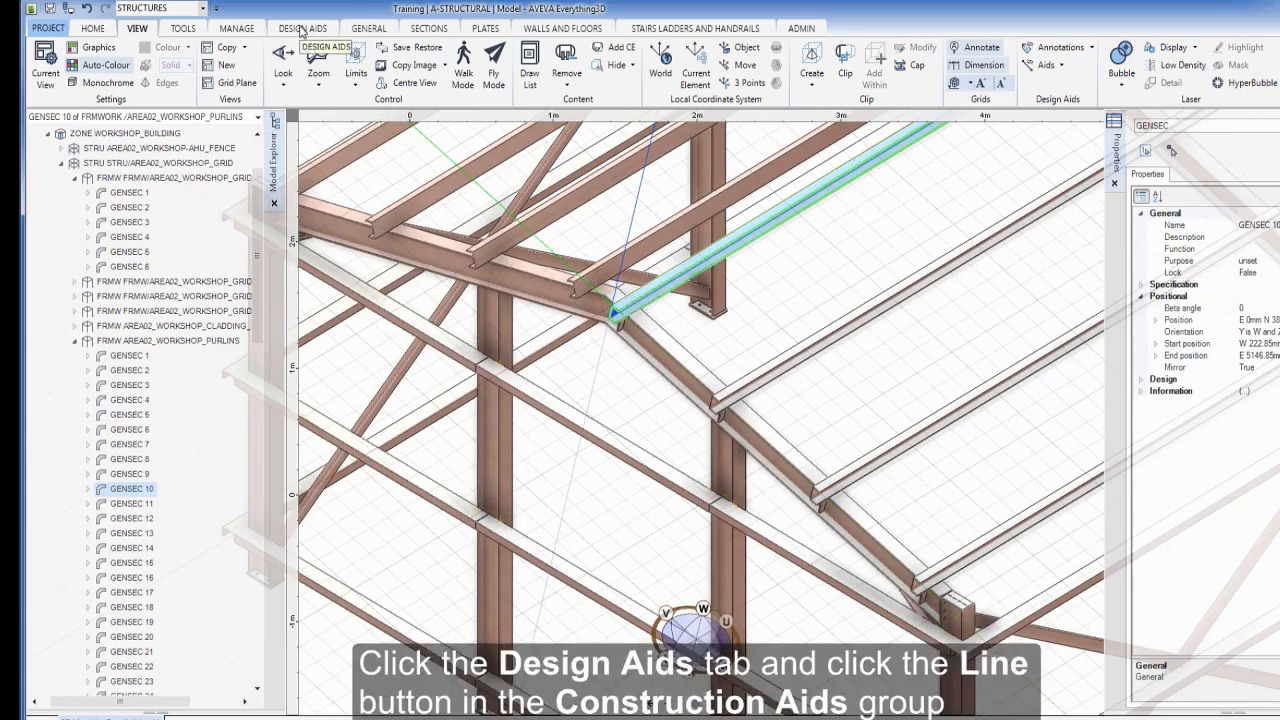
Draw a Design Aids line from the bottom purlin's LTOP to the top purlin's LTOP
click(300, 30)
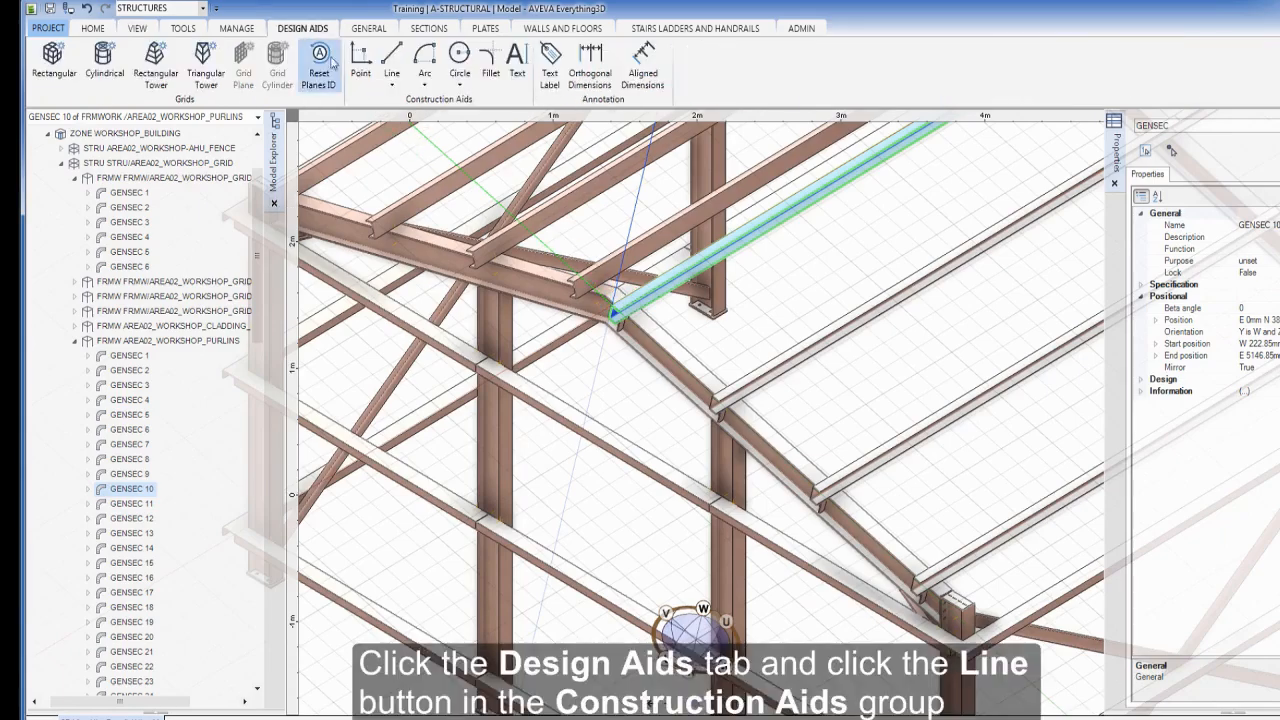
click(390, 60)
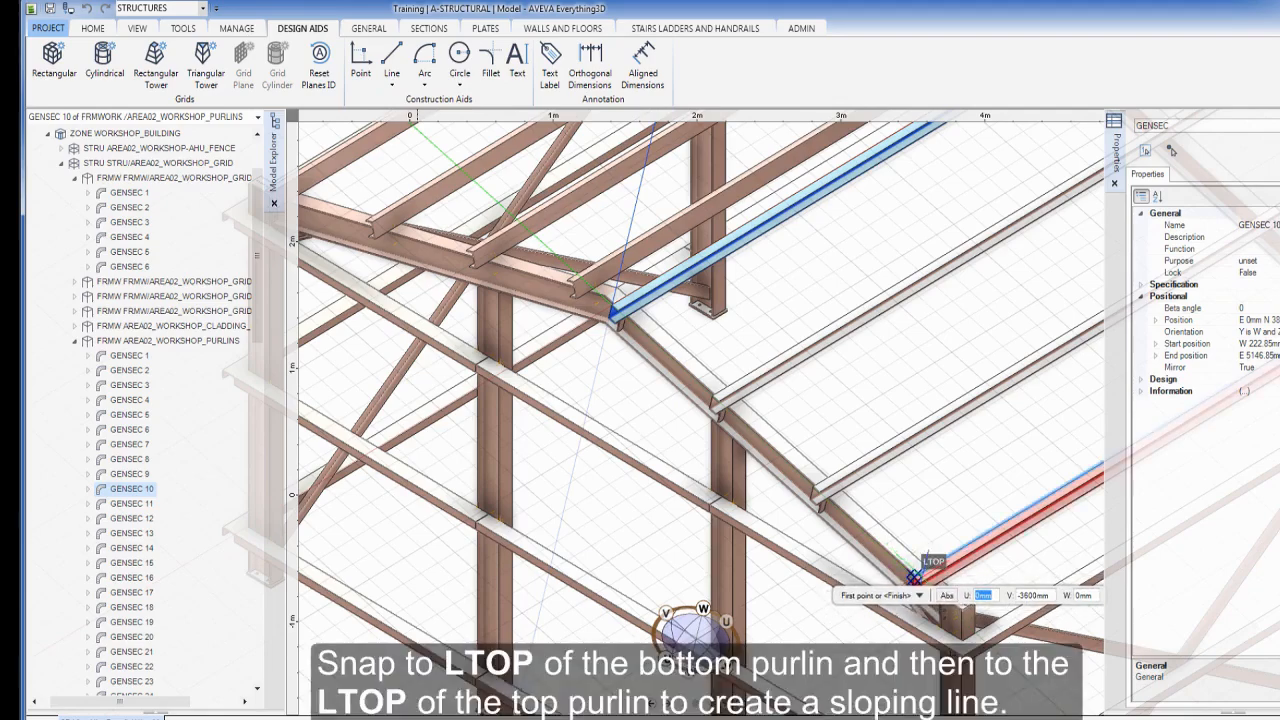
click(914, 577)
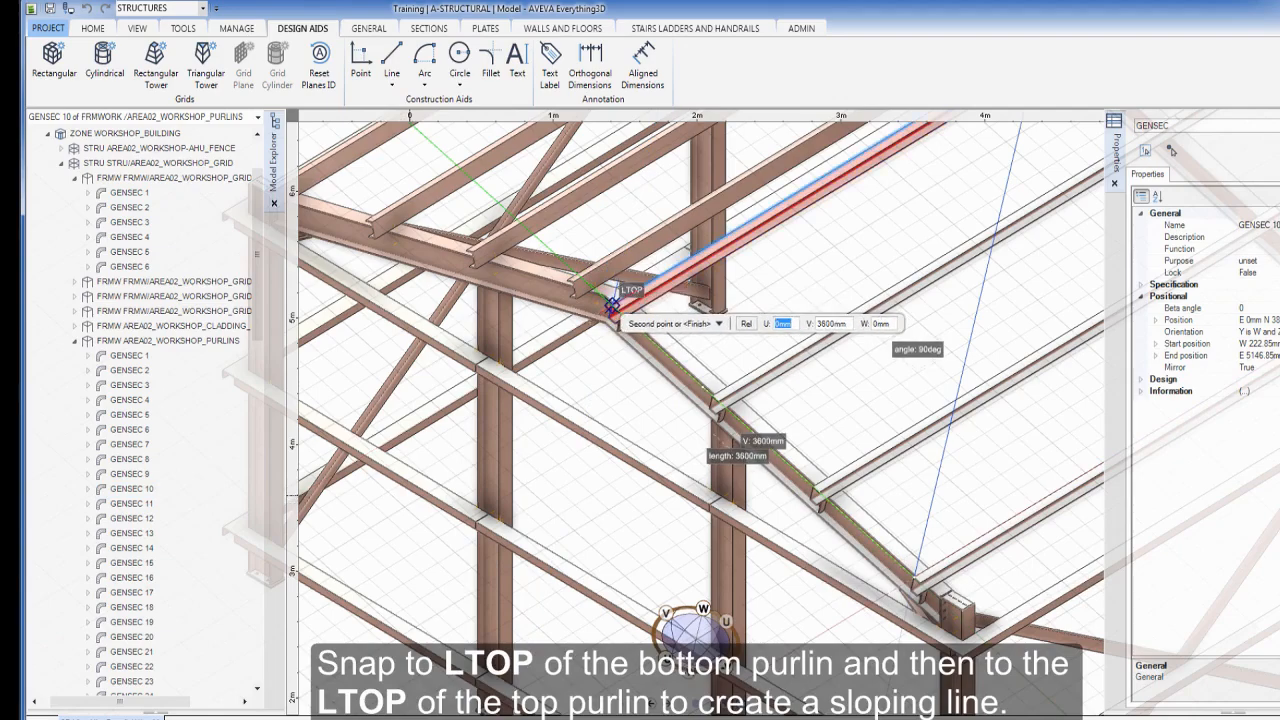
click(612, 305)
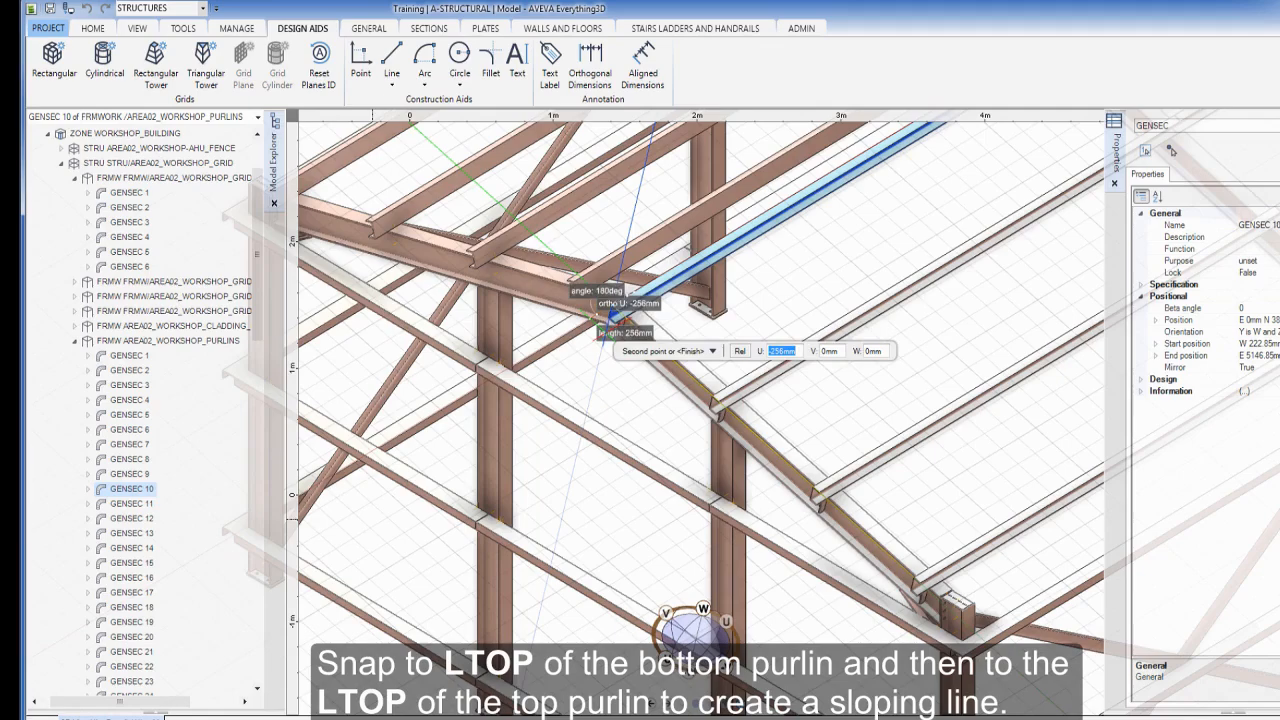
key(Escape)
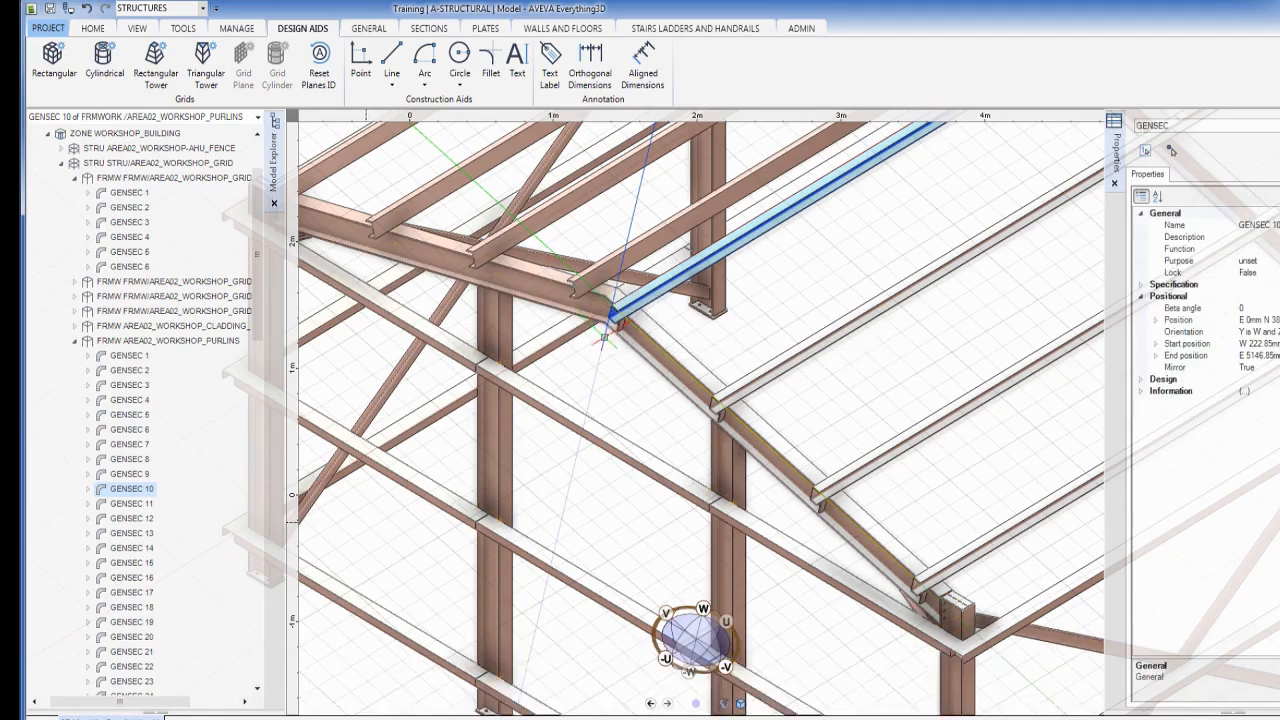
scroll(632, 392, up, 4)
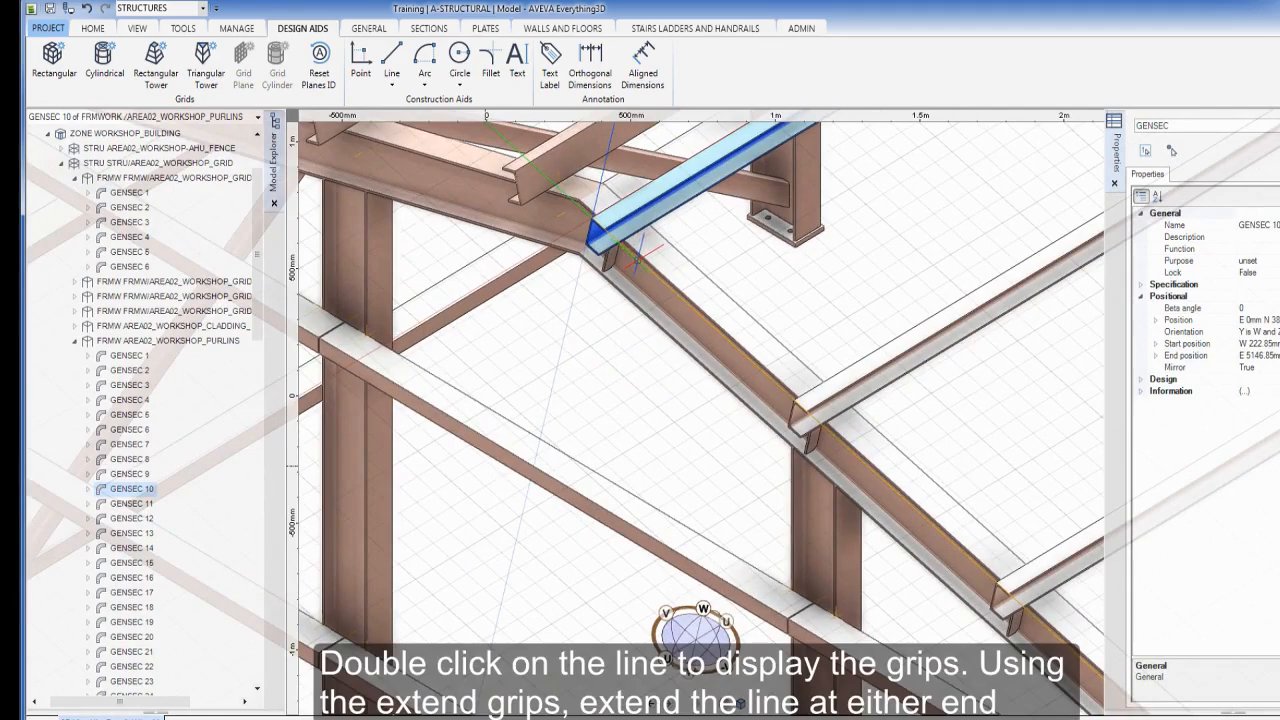
Stretch both ends of AIDLINE 1 past the roof members to 5454.58 mm total
double_click(637, 258)
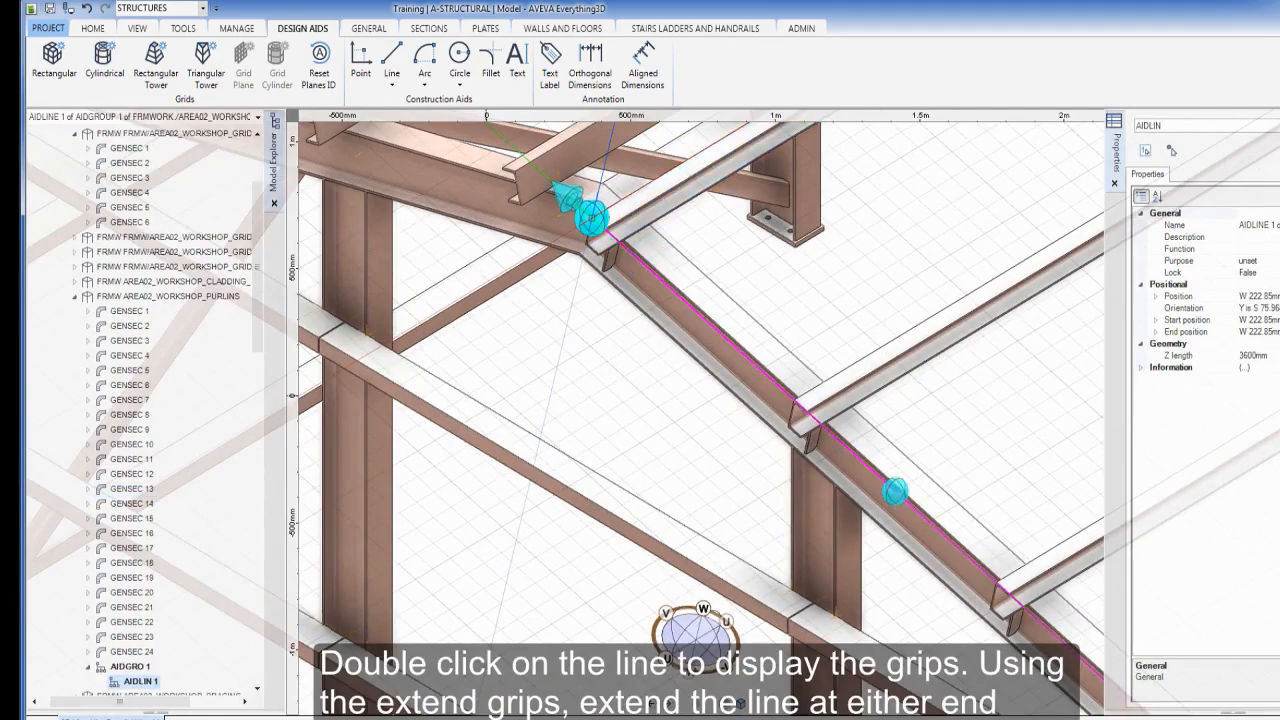
drag(566, 193, 487, 153)
scroll(886, 447, down, 2)
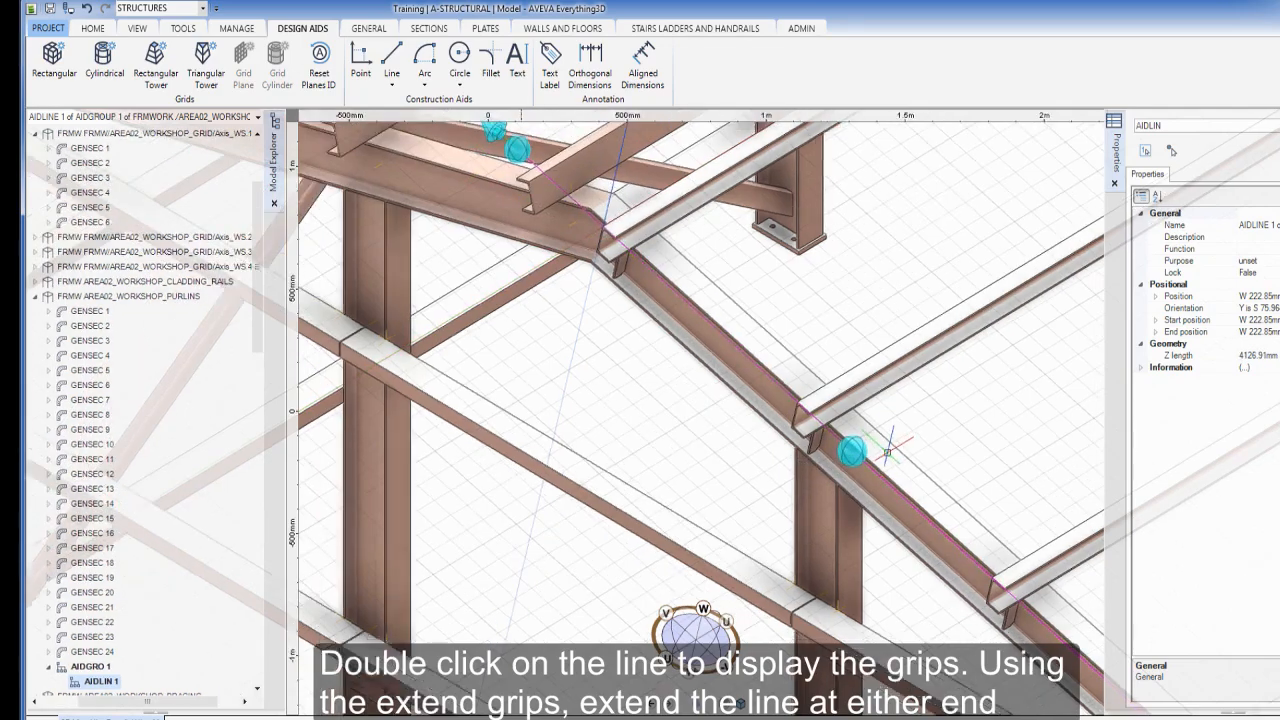
middle_drag(886, 449, 478, 141)
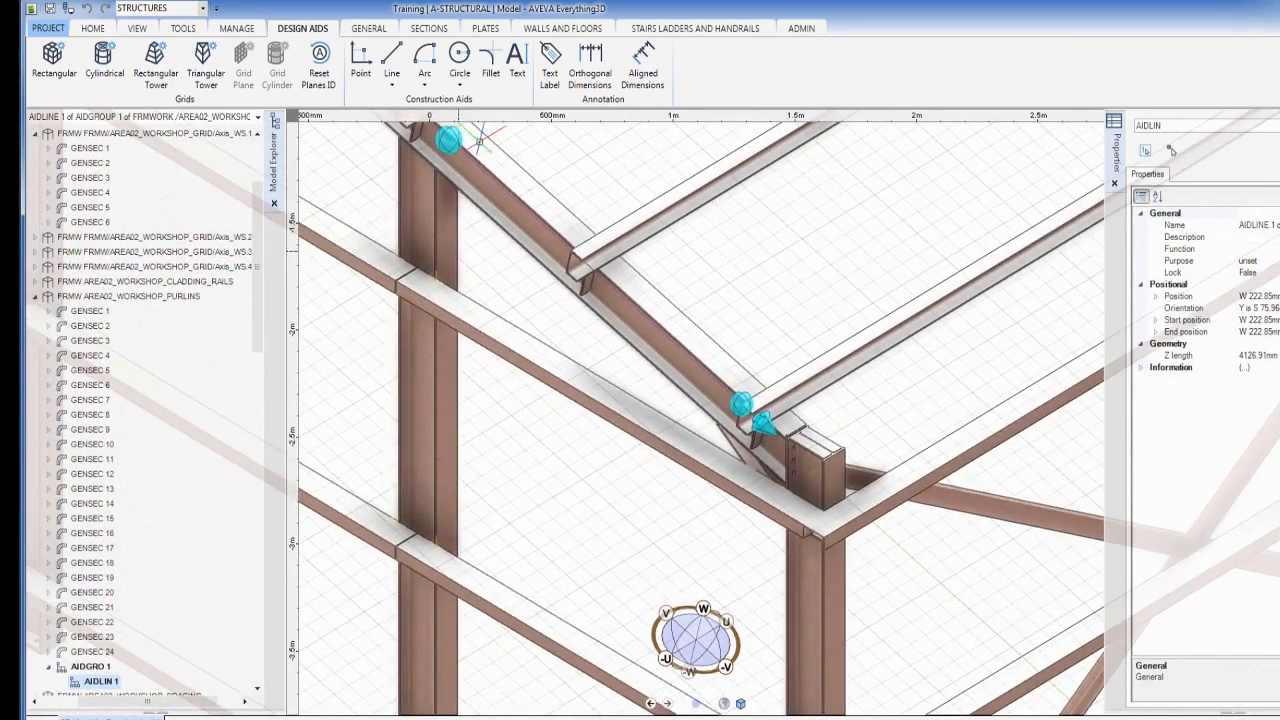
drag(763, 424, 896, 594)
key(Escape)
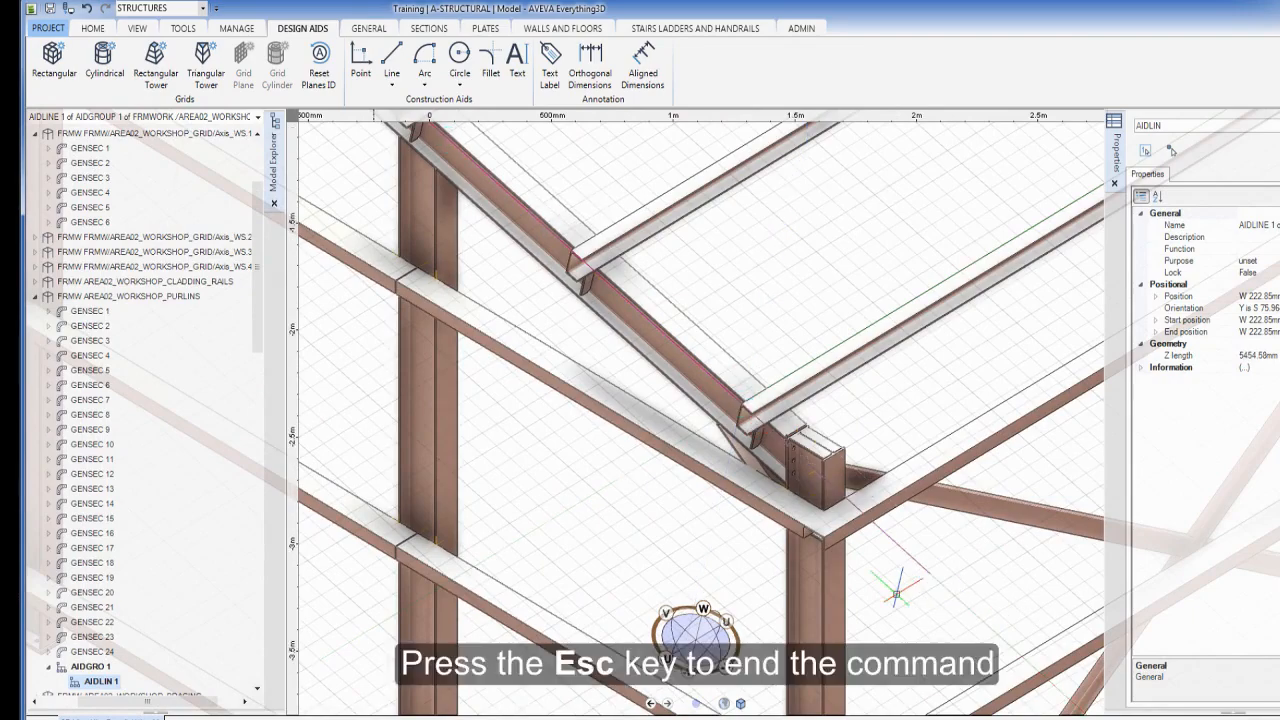
scroll(551, 307, down, 4)
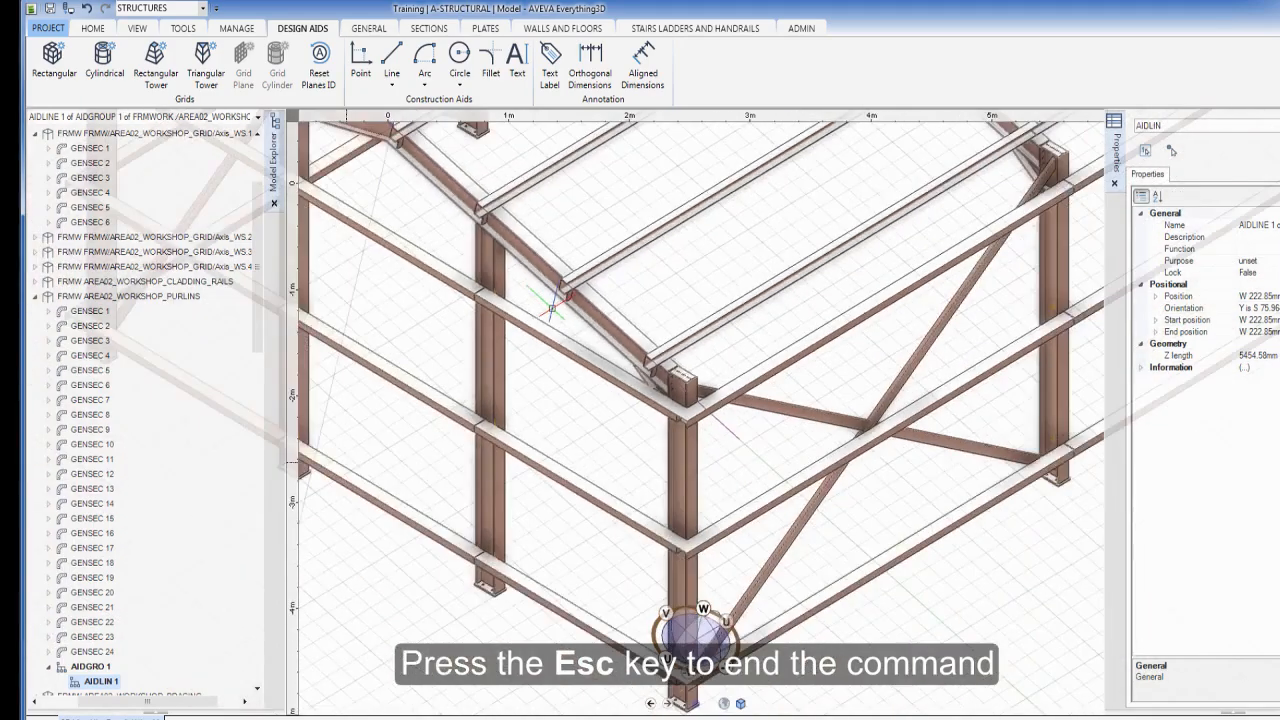
middle_drag(551, 307, 944, 540)
scroll(668, 350, up, 2)
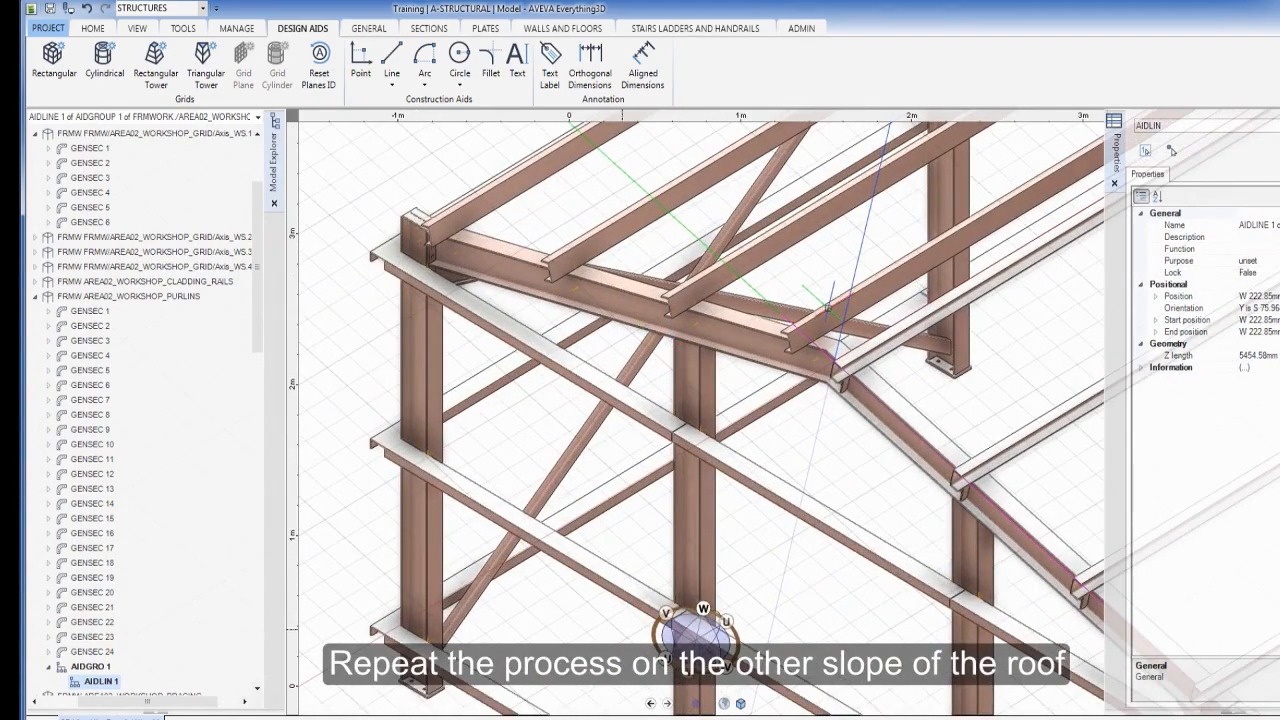
Align the local coordinate system to purlin GENSEC 16 with its origin at the LTOP
click(830, 310)
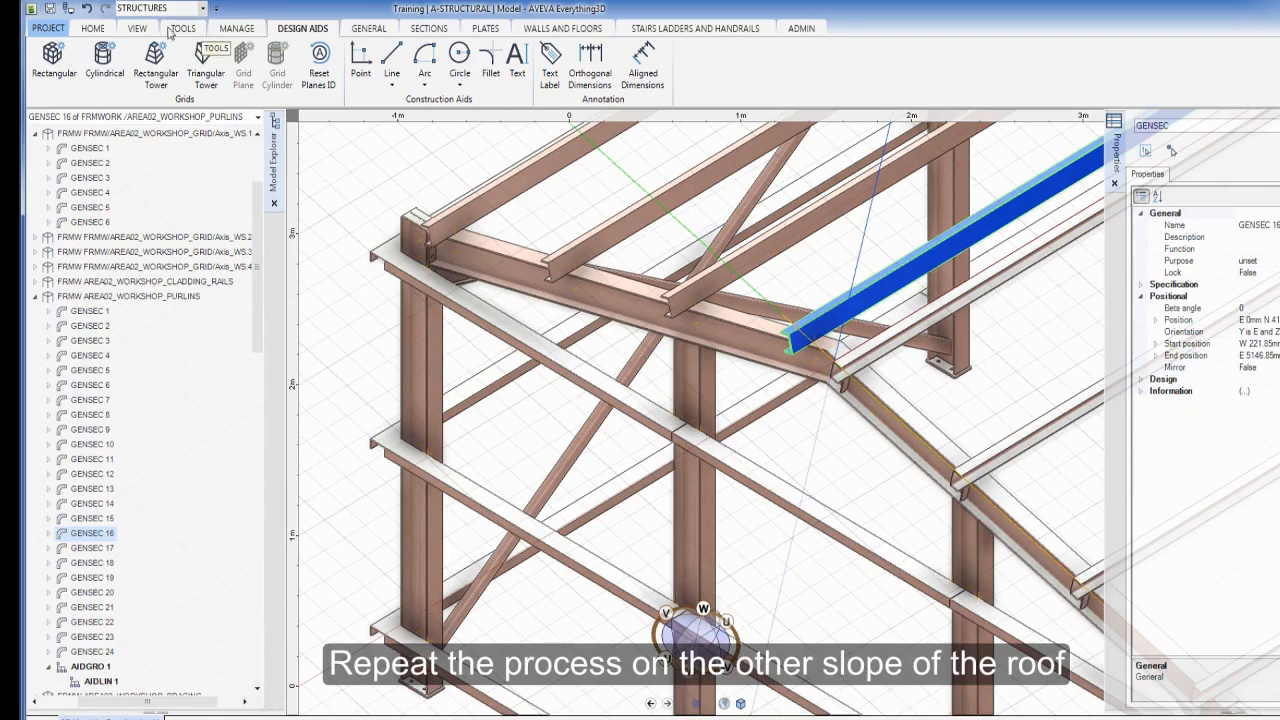
click(137, 28)
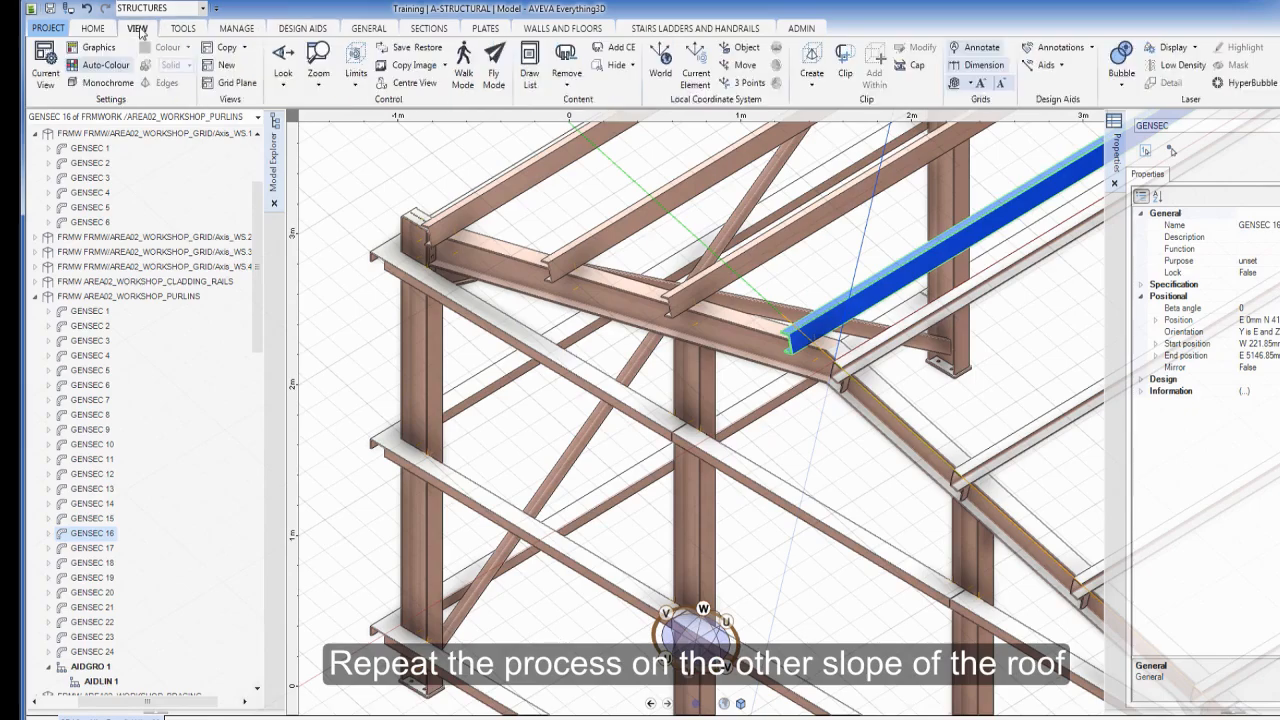
click(697, 66)
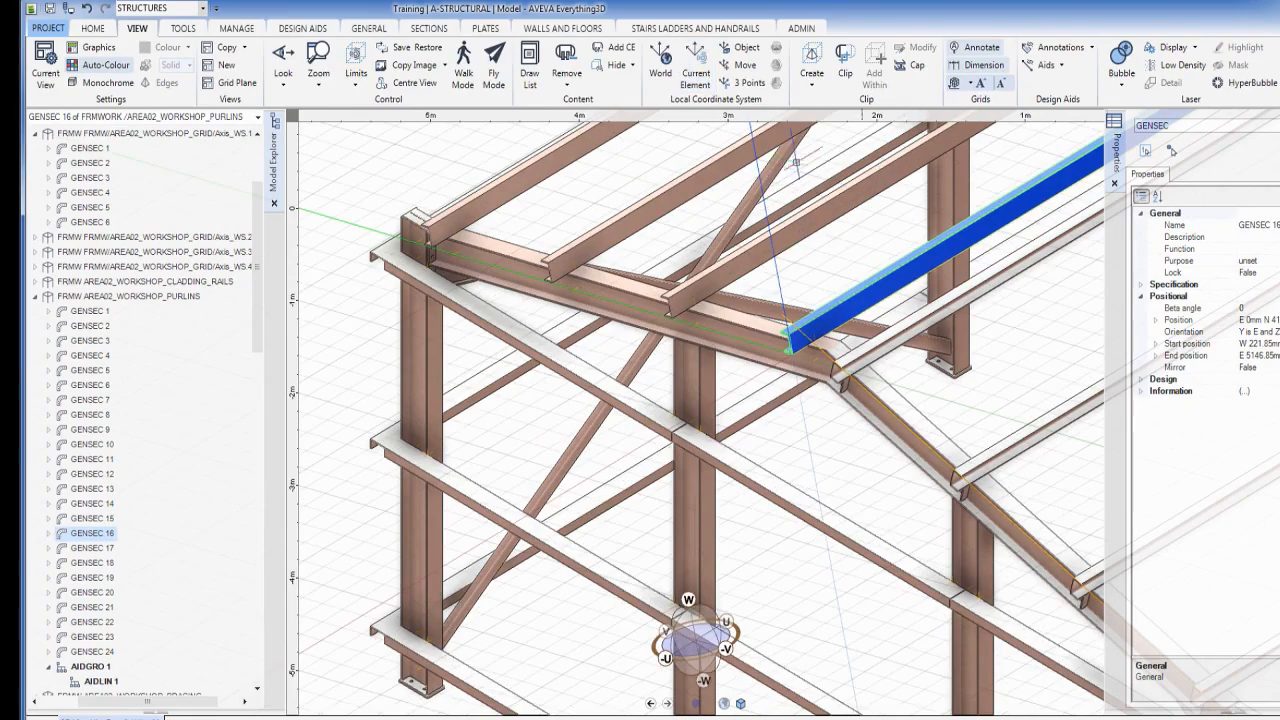
click(741, 64)
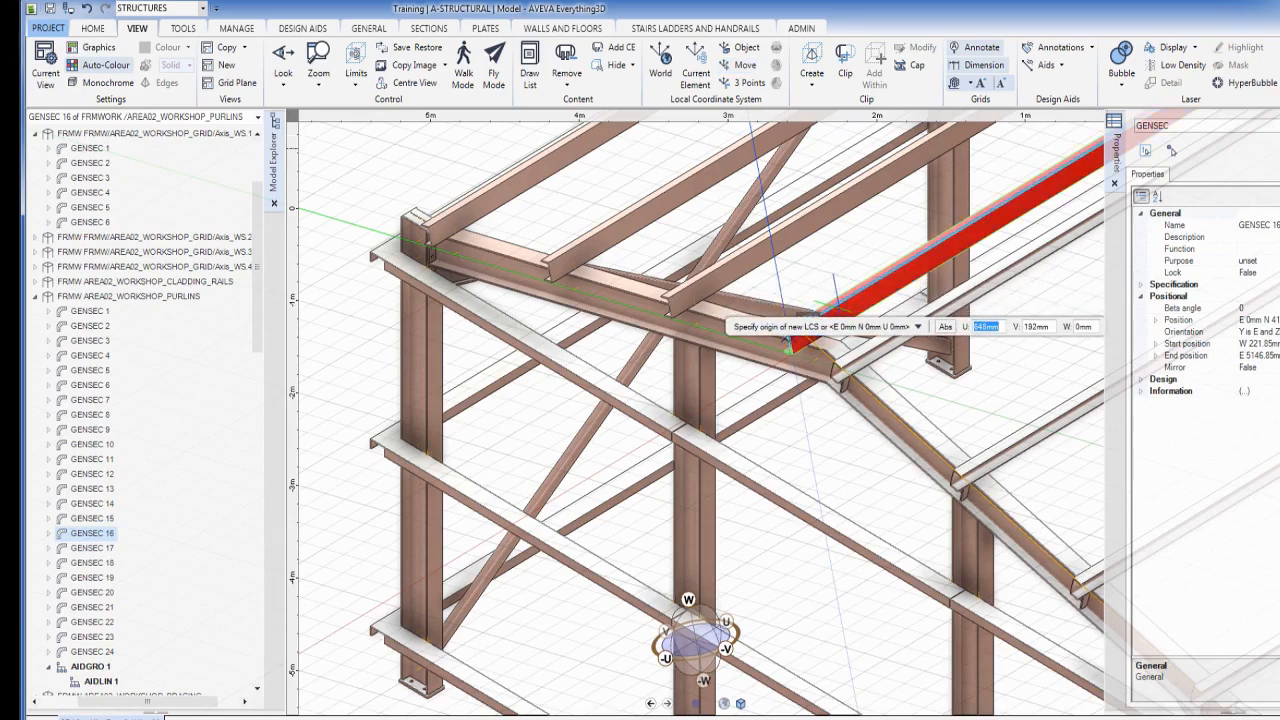
click(789, 345)
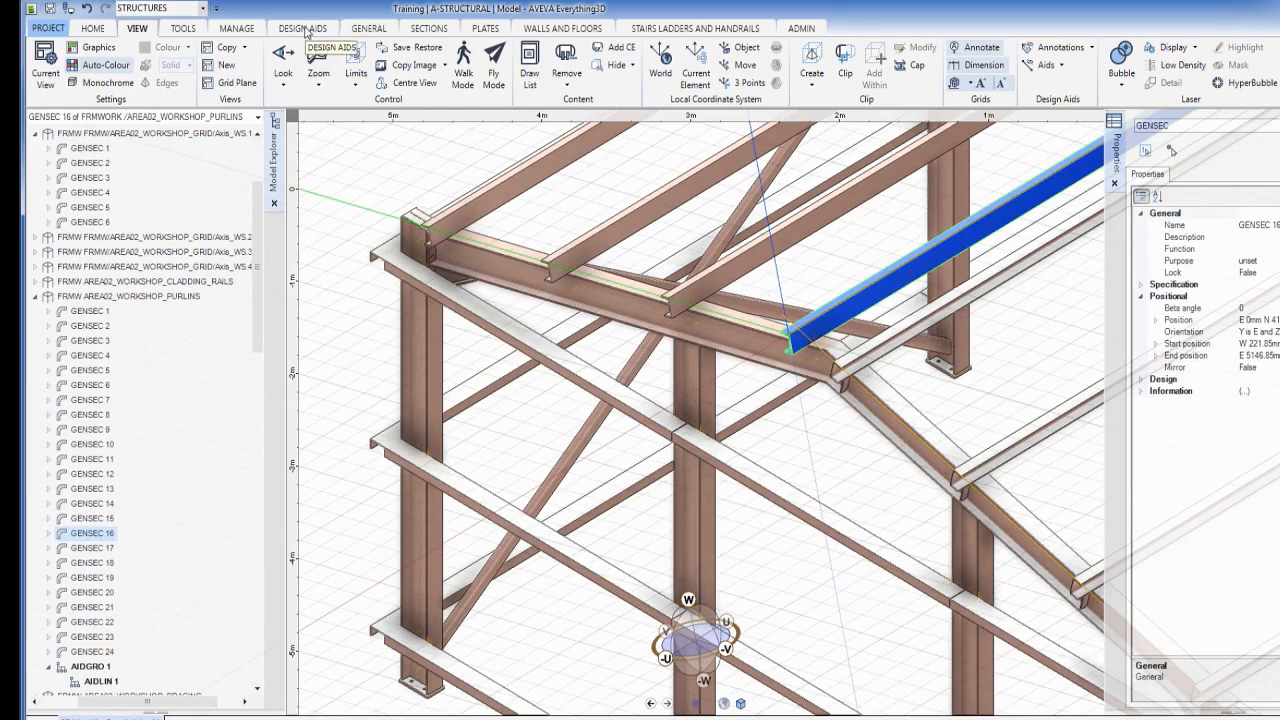
click(305, 30)
click(391, 57)
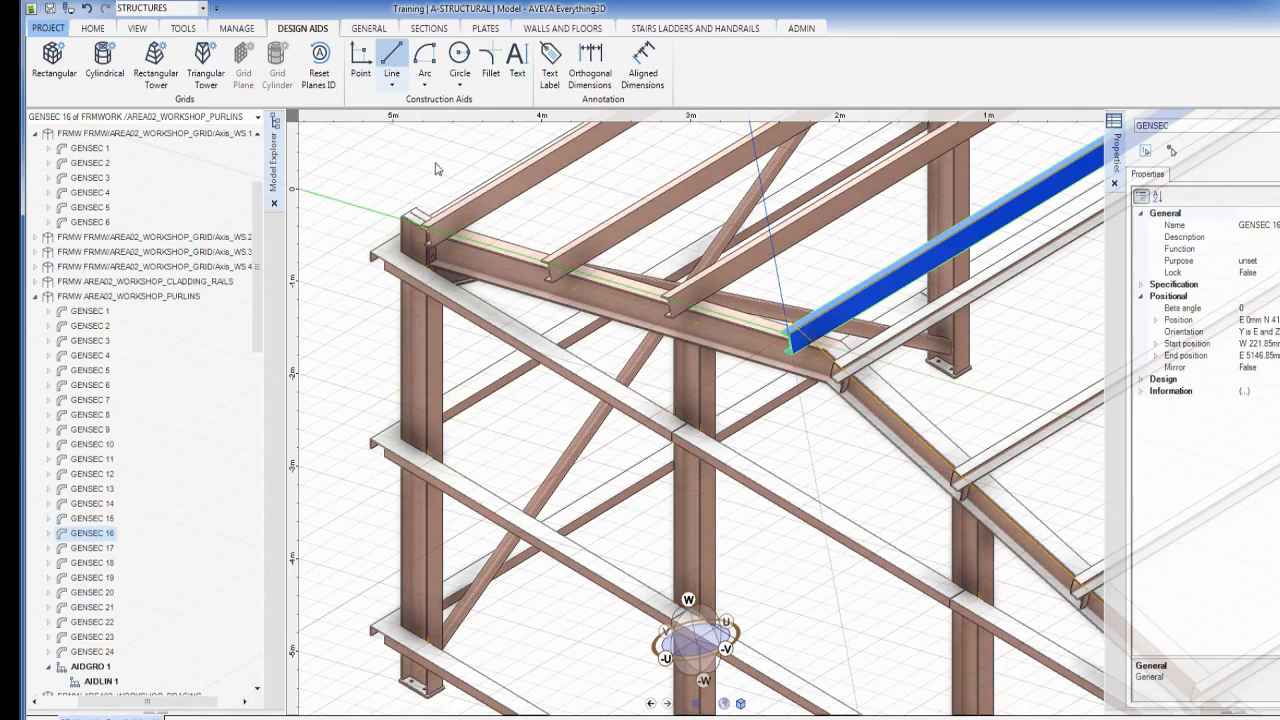
Draw an aid line from the lower purlin's LTOP up to the ridge purlin's LTOP
click(428, 228)
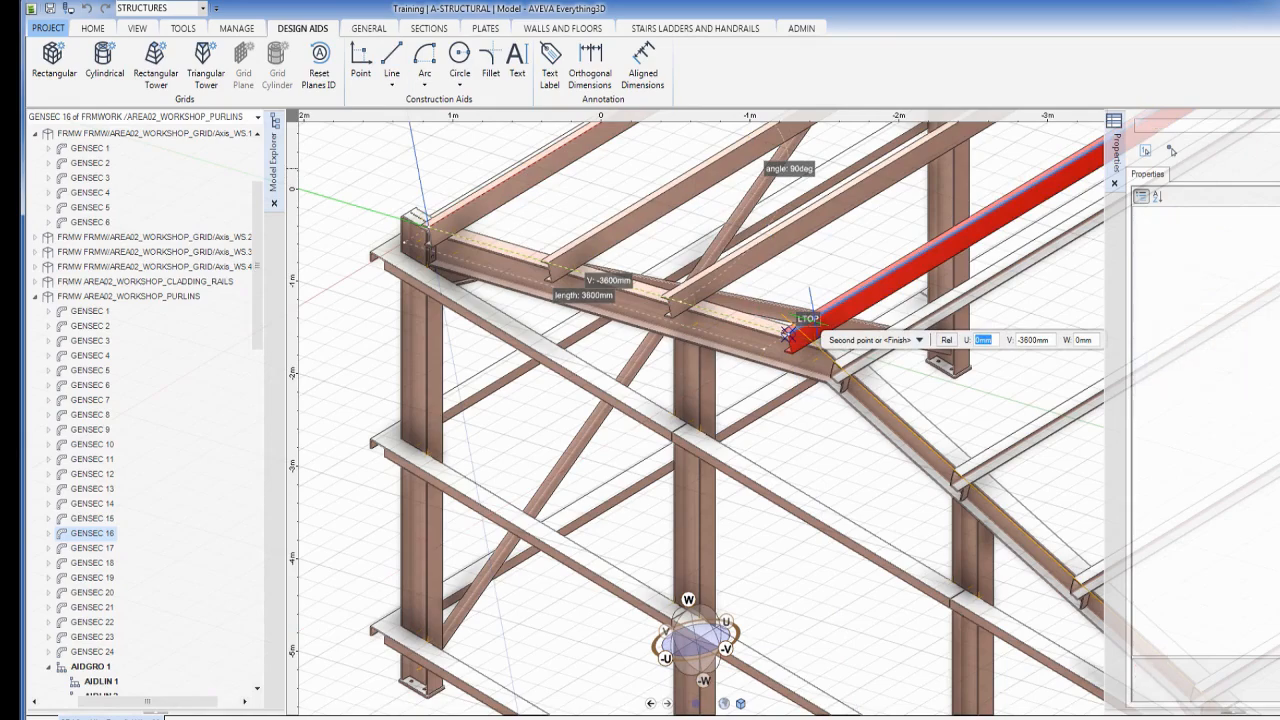
click(788, 331)
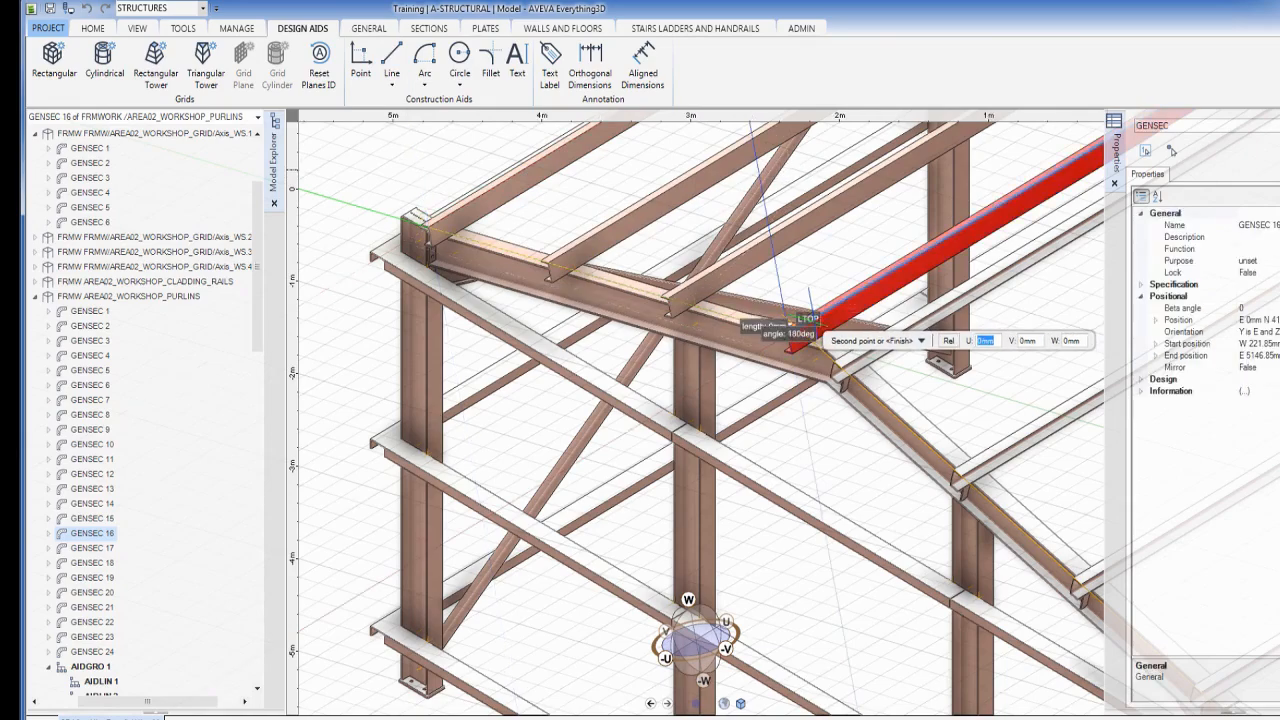
key(Escape)
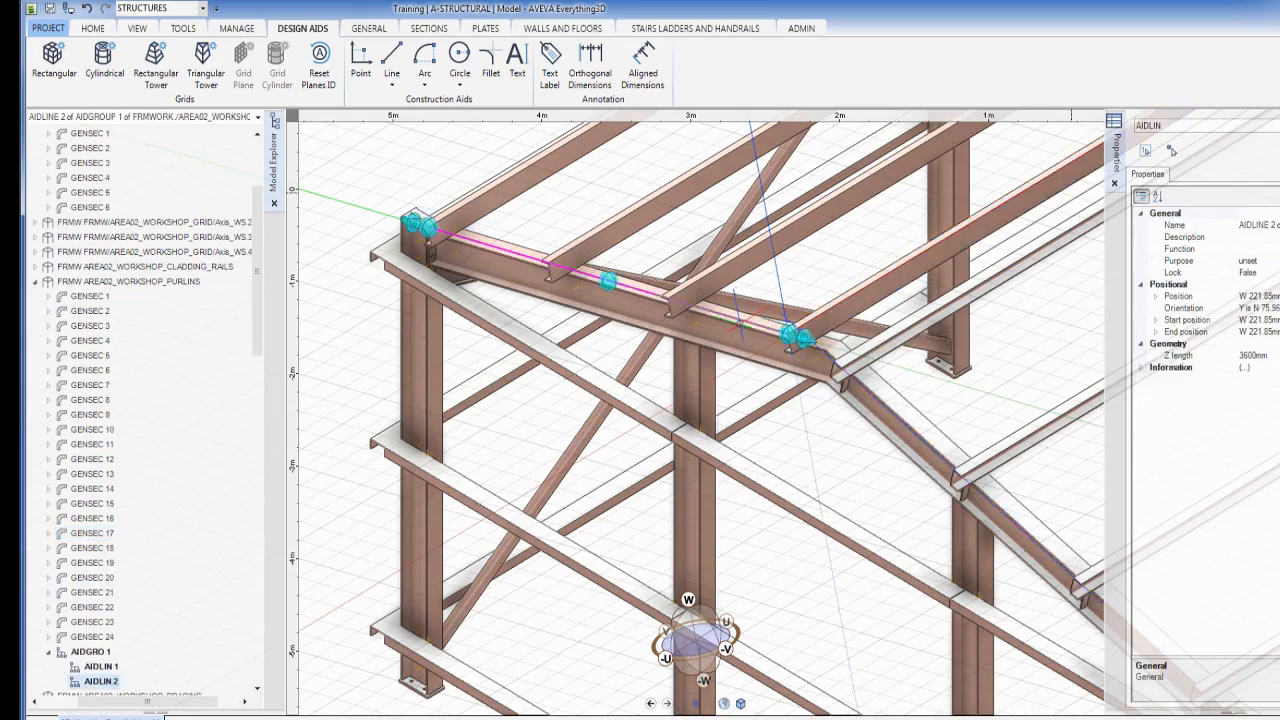
Extend both ends of AIDLINE 2 to the full rafter, 5720.02 mm long
click(795, 337)
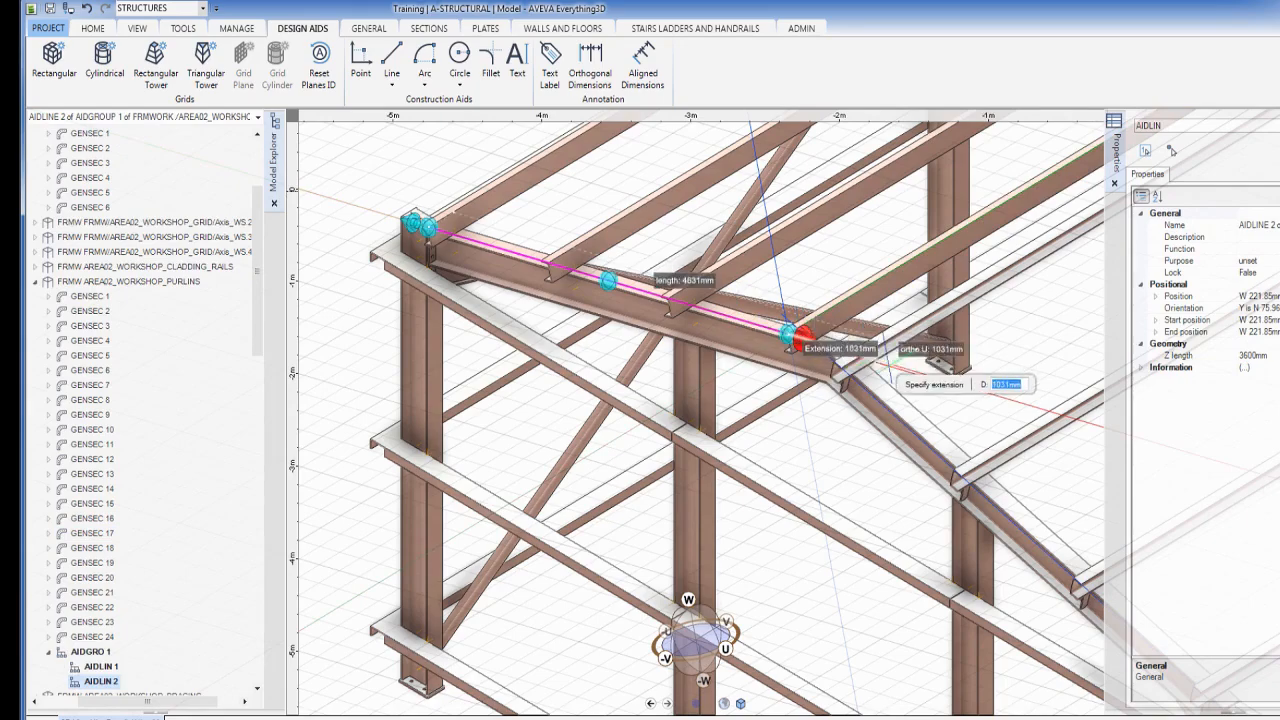
key(Return)
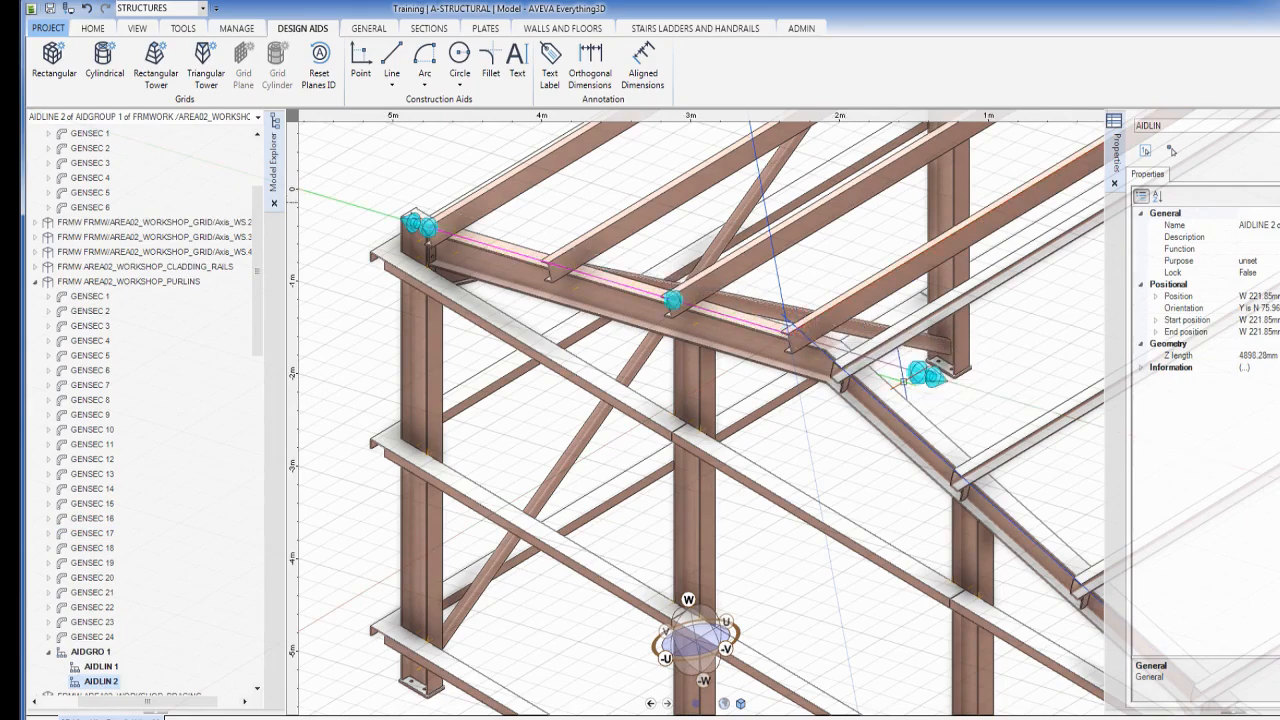
click(414, 222)
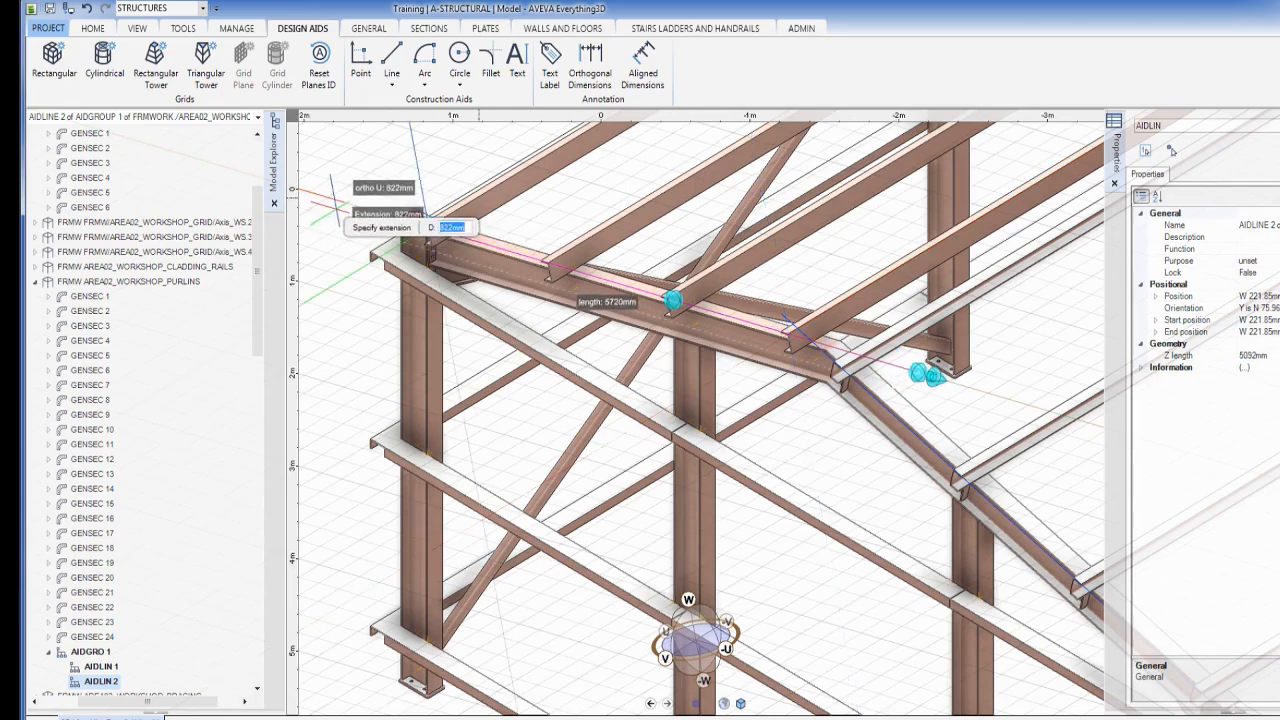
click(342, 200)
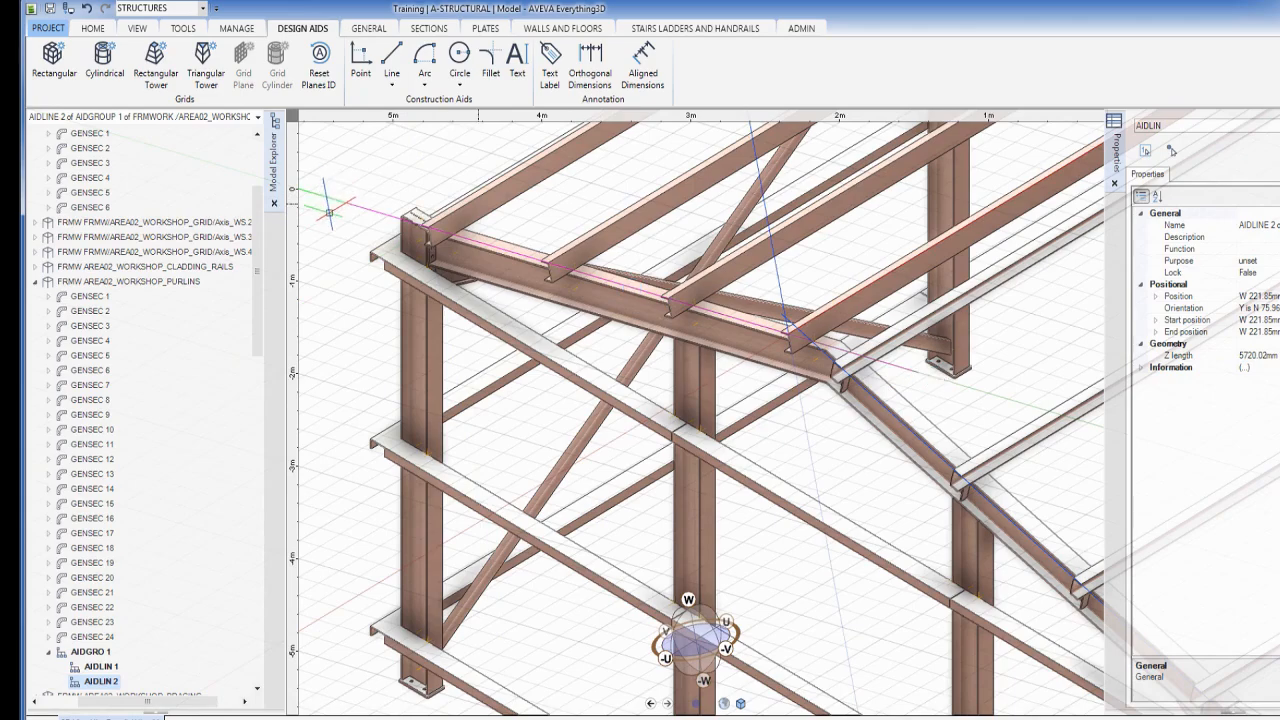
scroll(720, 330, down, 3)
scroll(716, 342, down, 2)
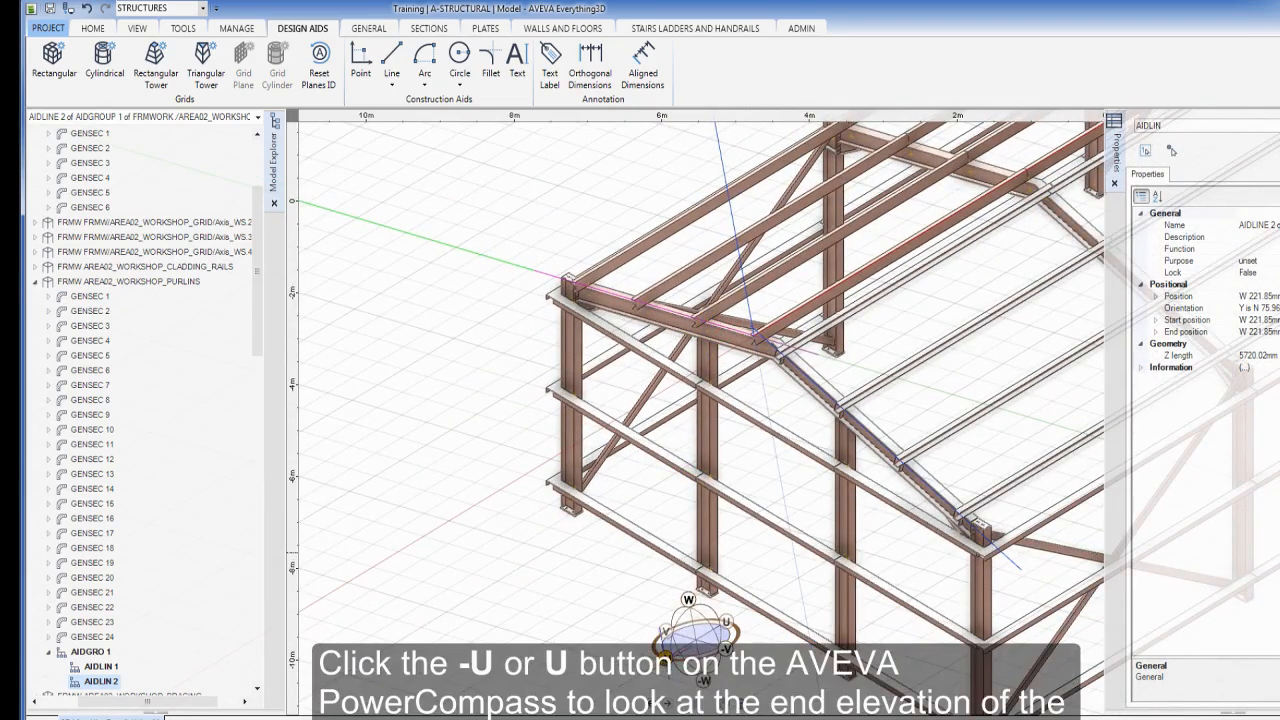
click(664, 642)
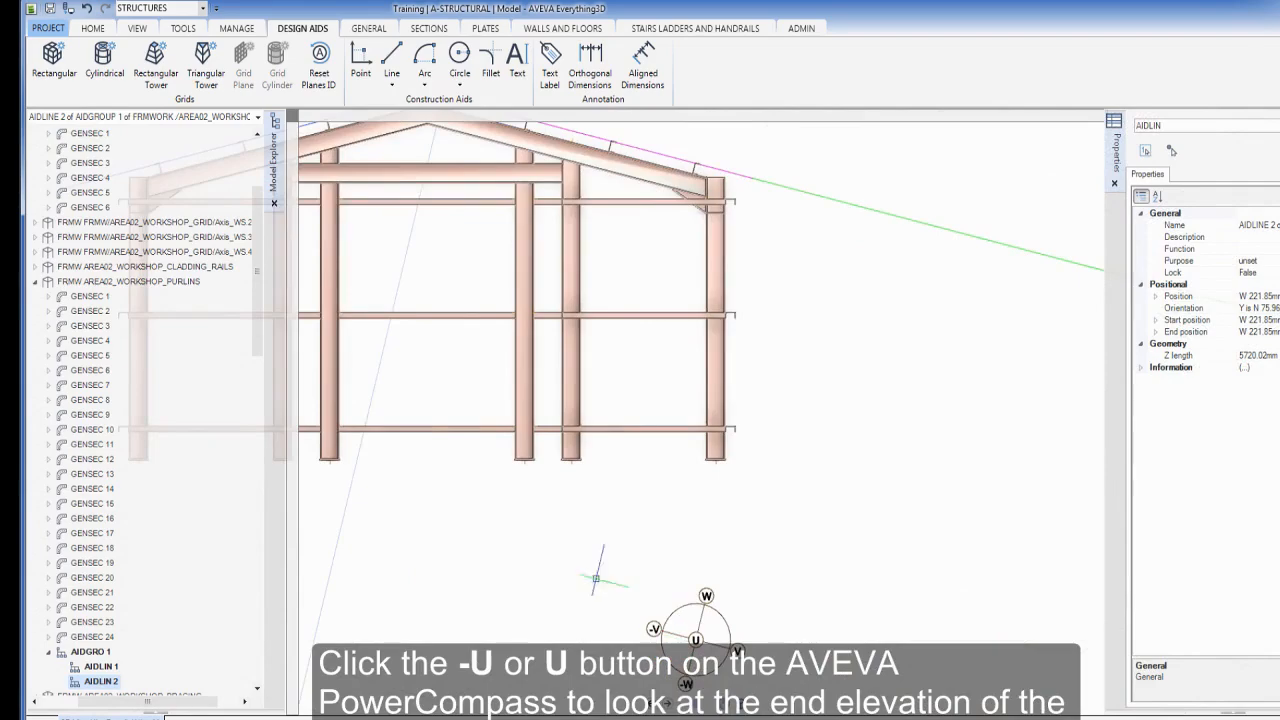
middle_drag(418, 259, 623, 431)
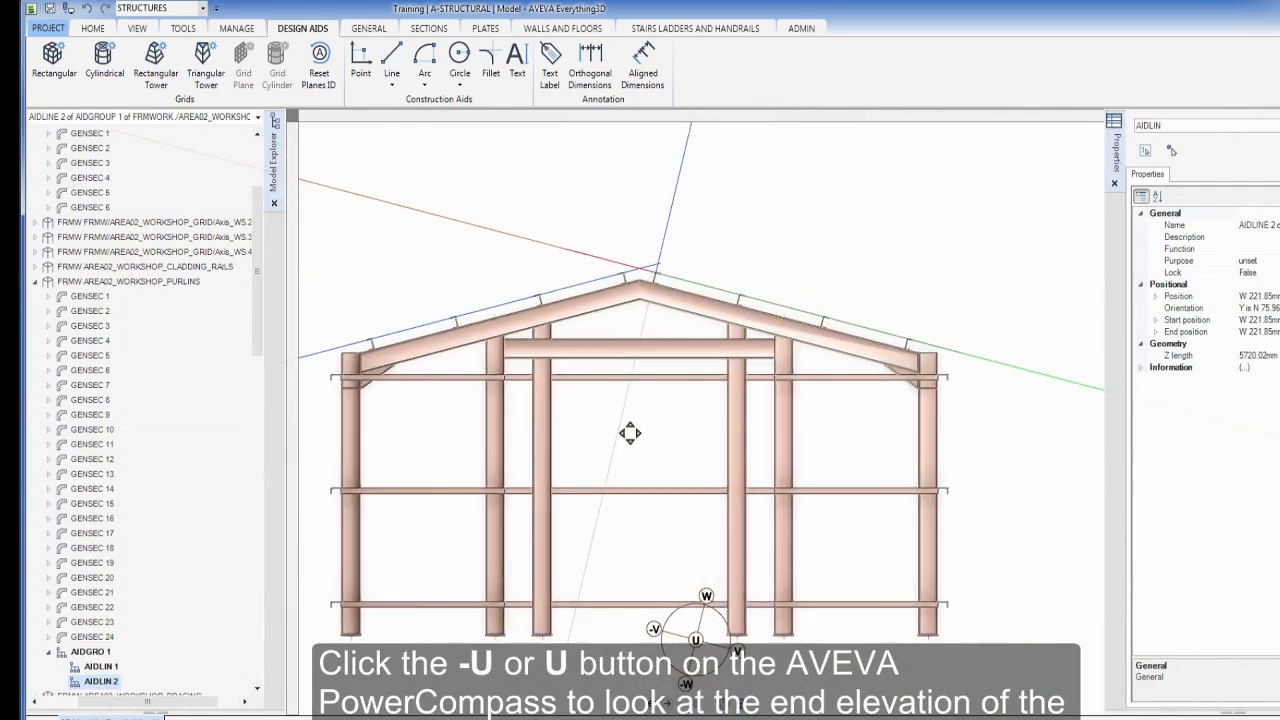
scroll(646, 378, up, 2)
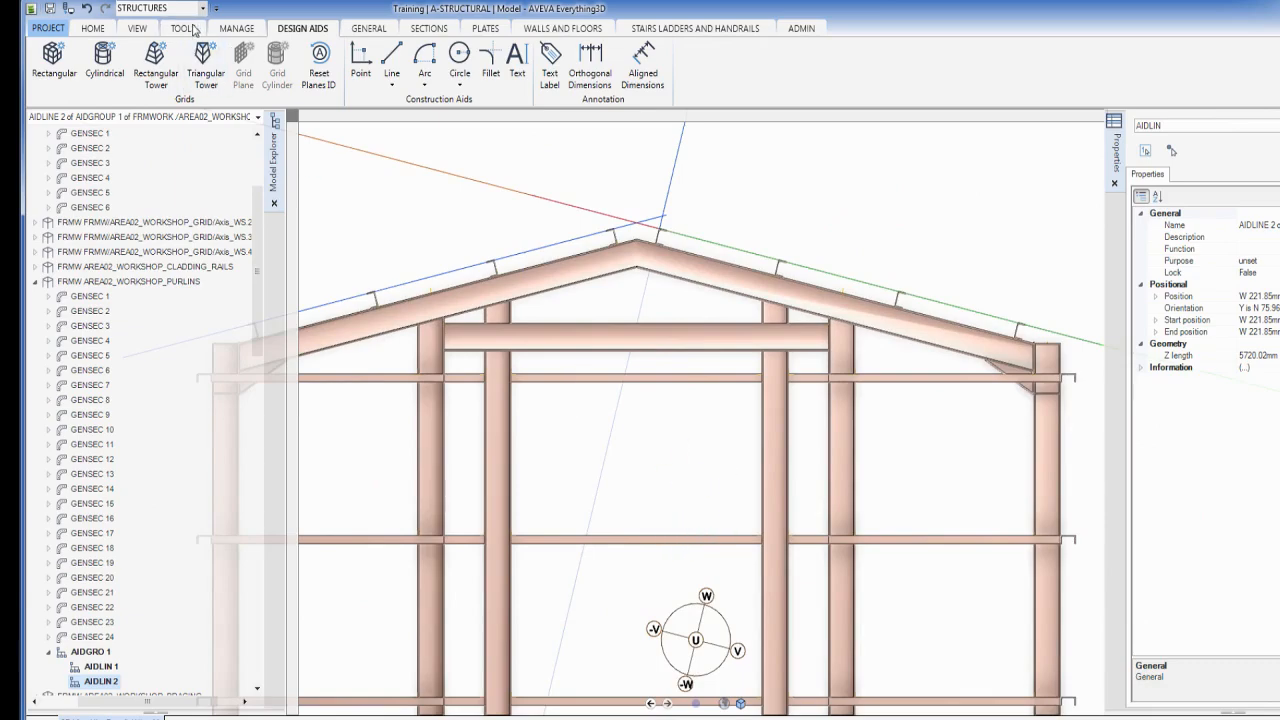
click(139, 29)
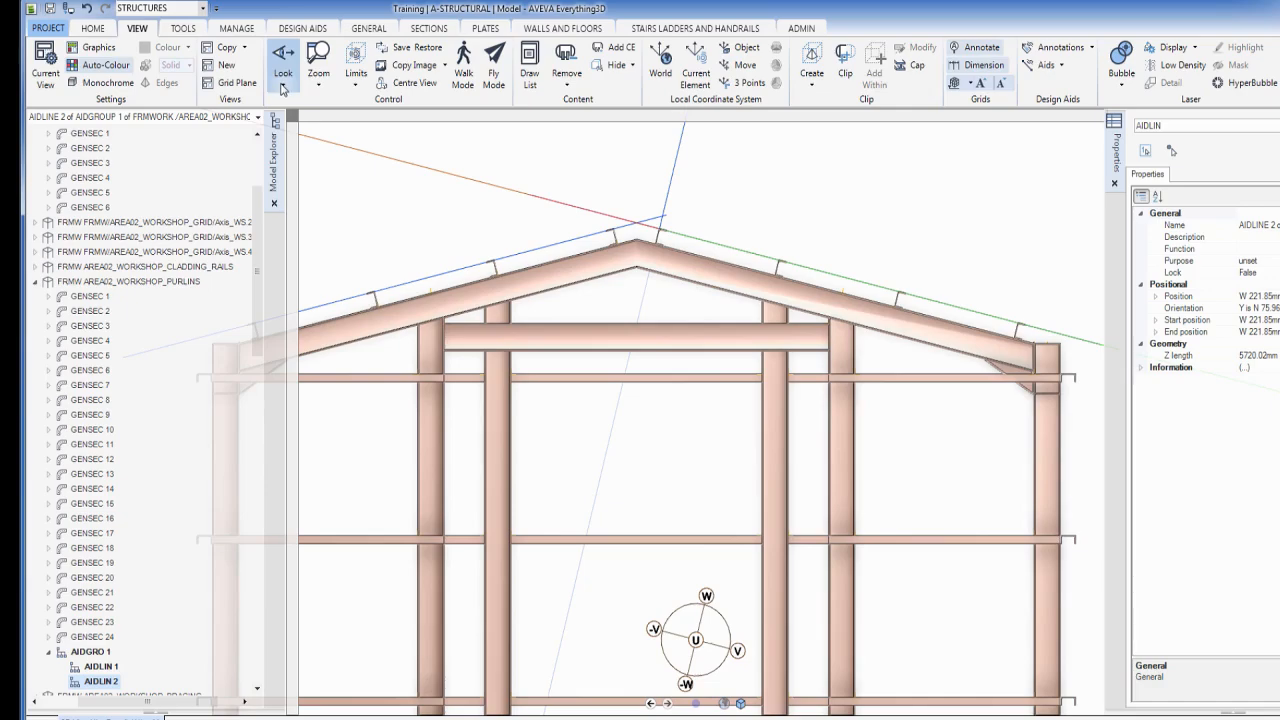
click(281, 88)
click(279, 121)
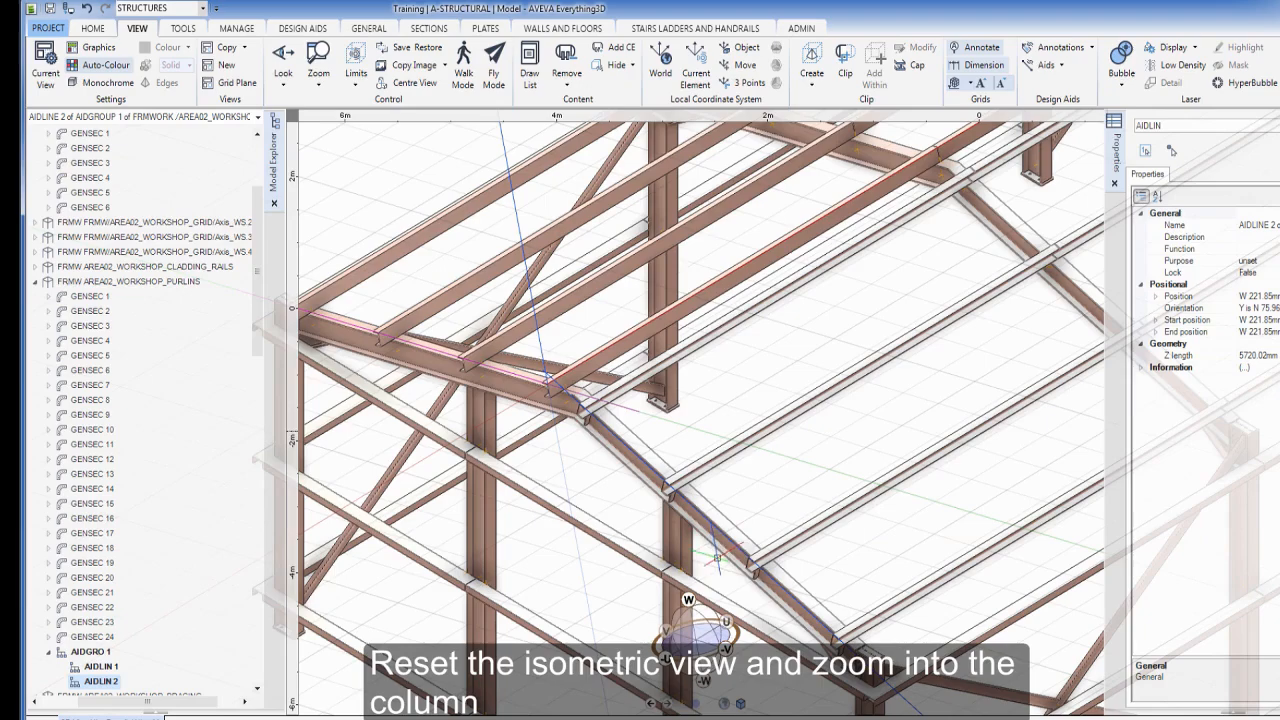
Align the LCS to end cladding rail GENSEC 24 with its origin at the rail's outer corner
scroll(745, 575, up, 1)
middle_drag(746, 575, 643, 218)
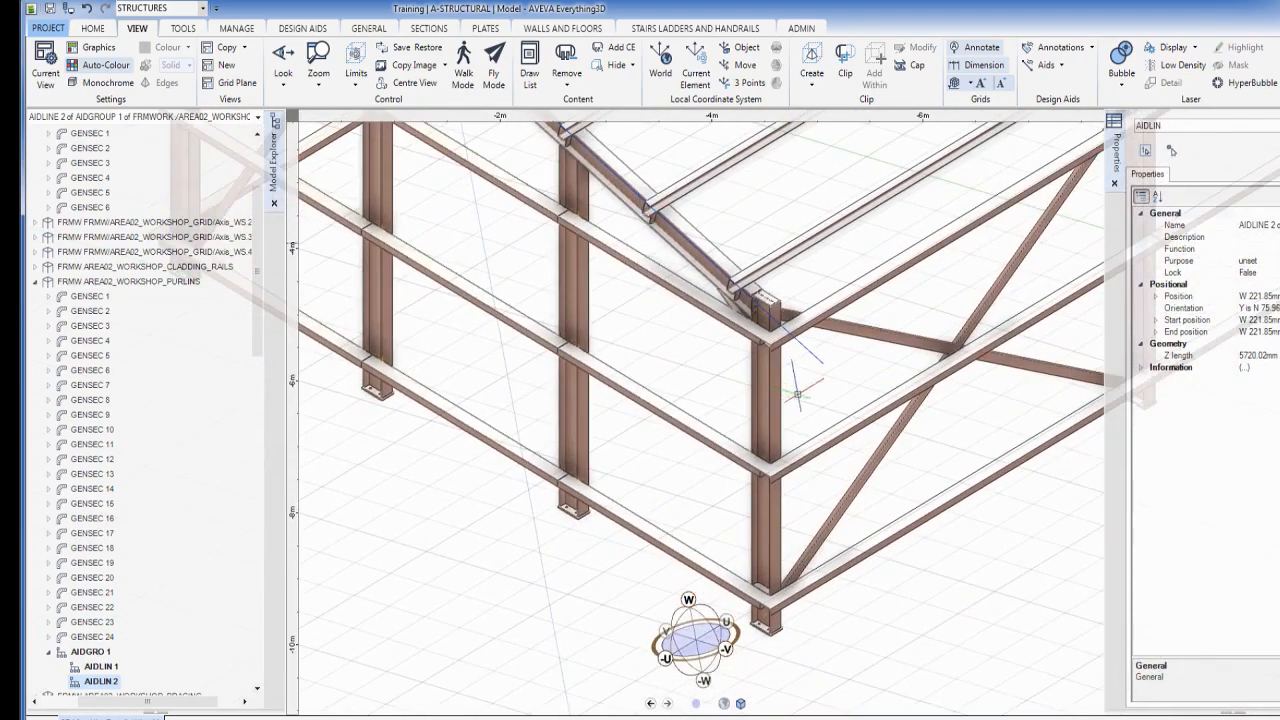
click(735, 321)
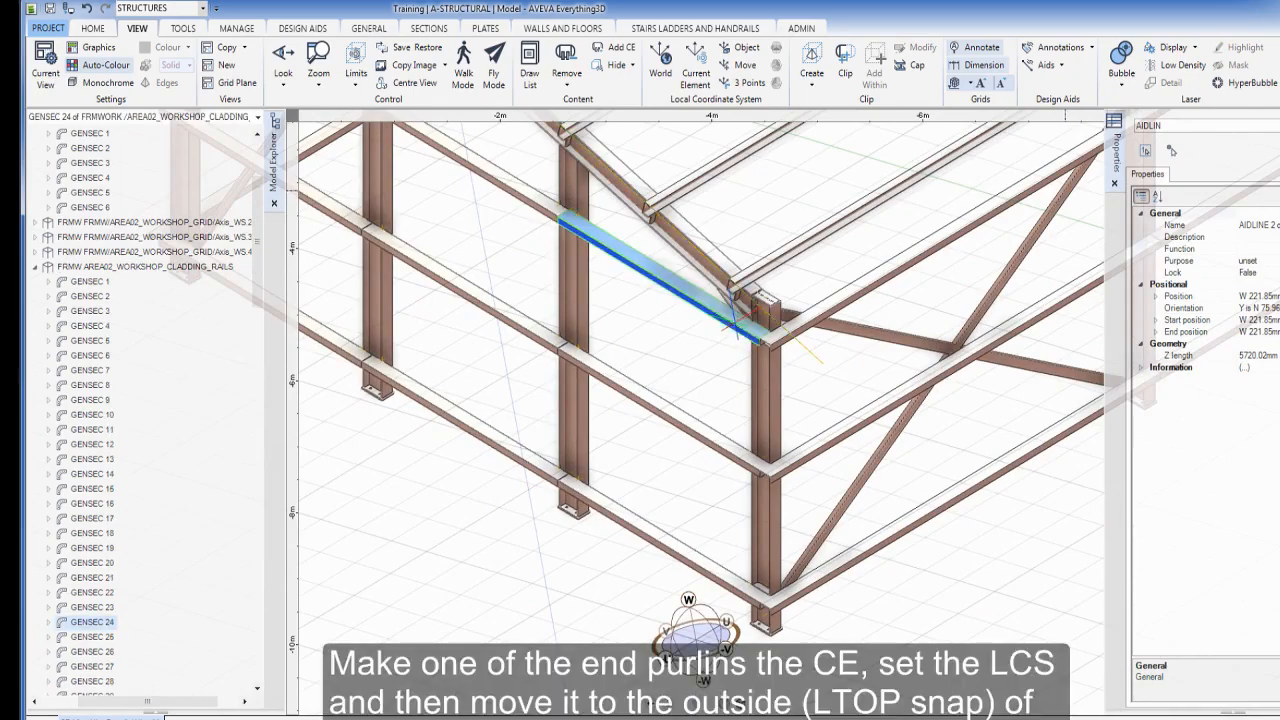
click(696, 66)
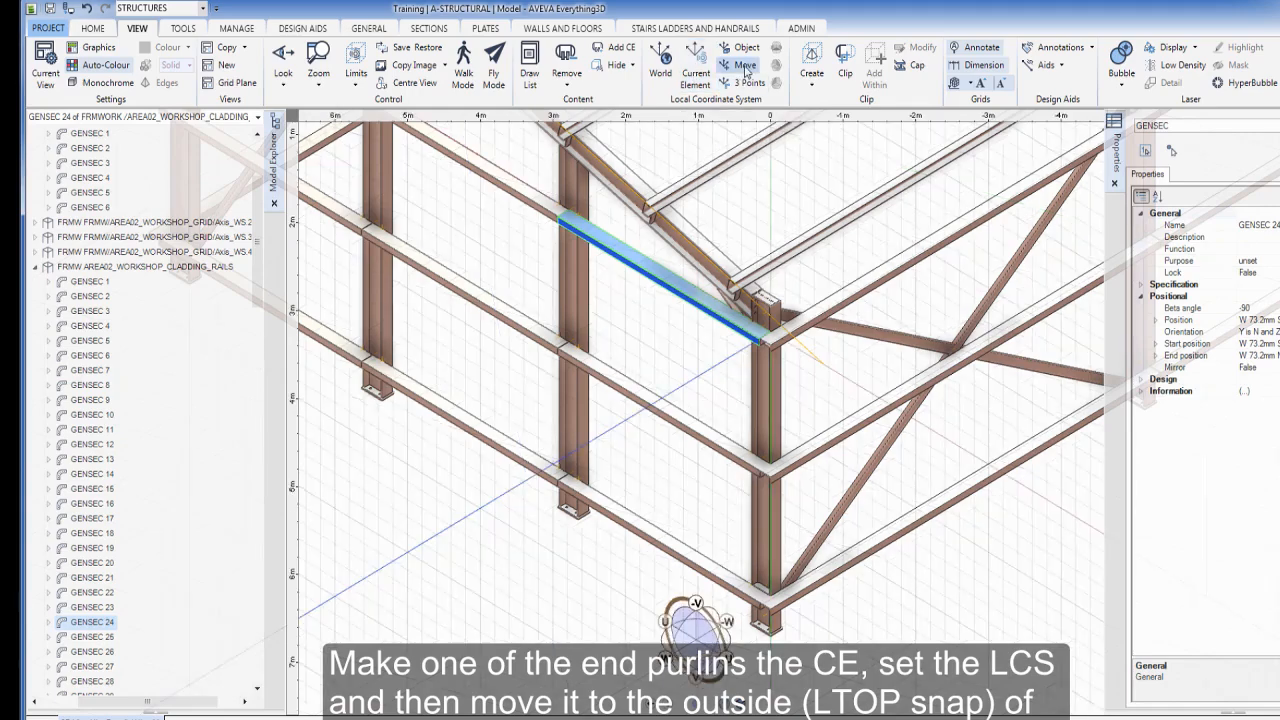
click(738, 65)
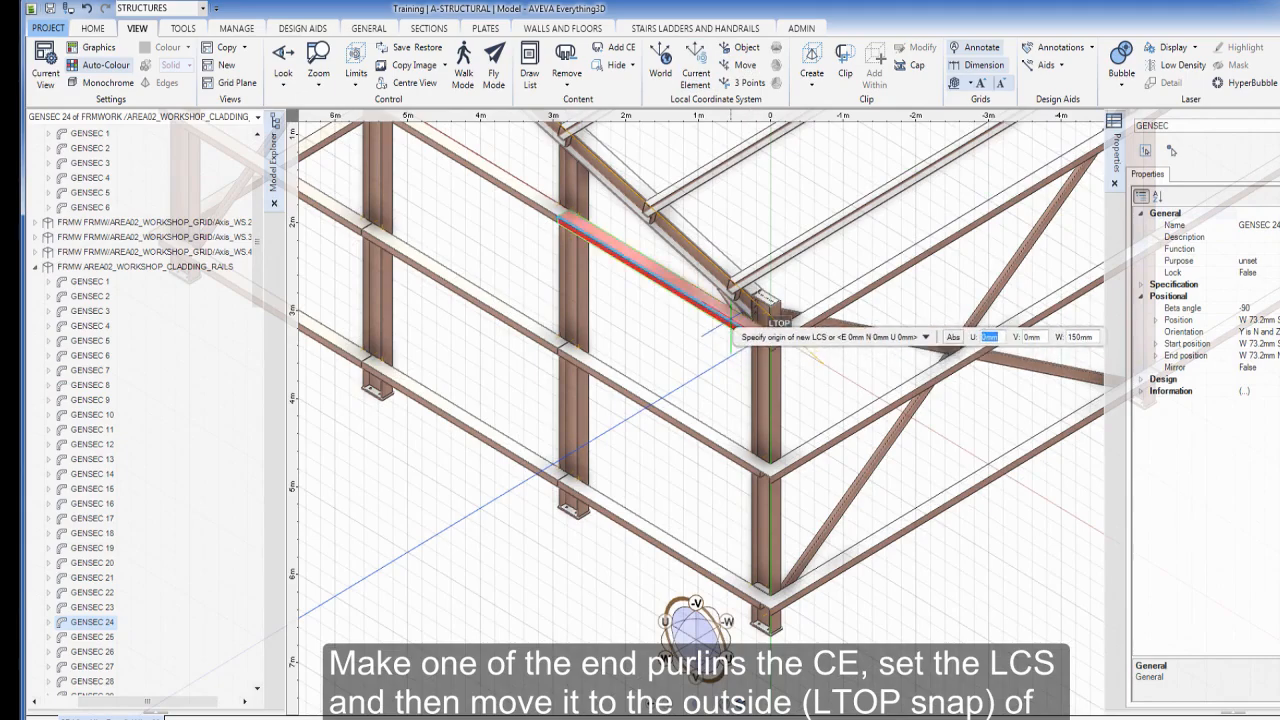
click(730, 318)
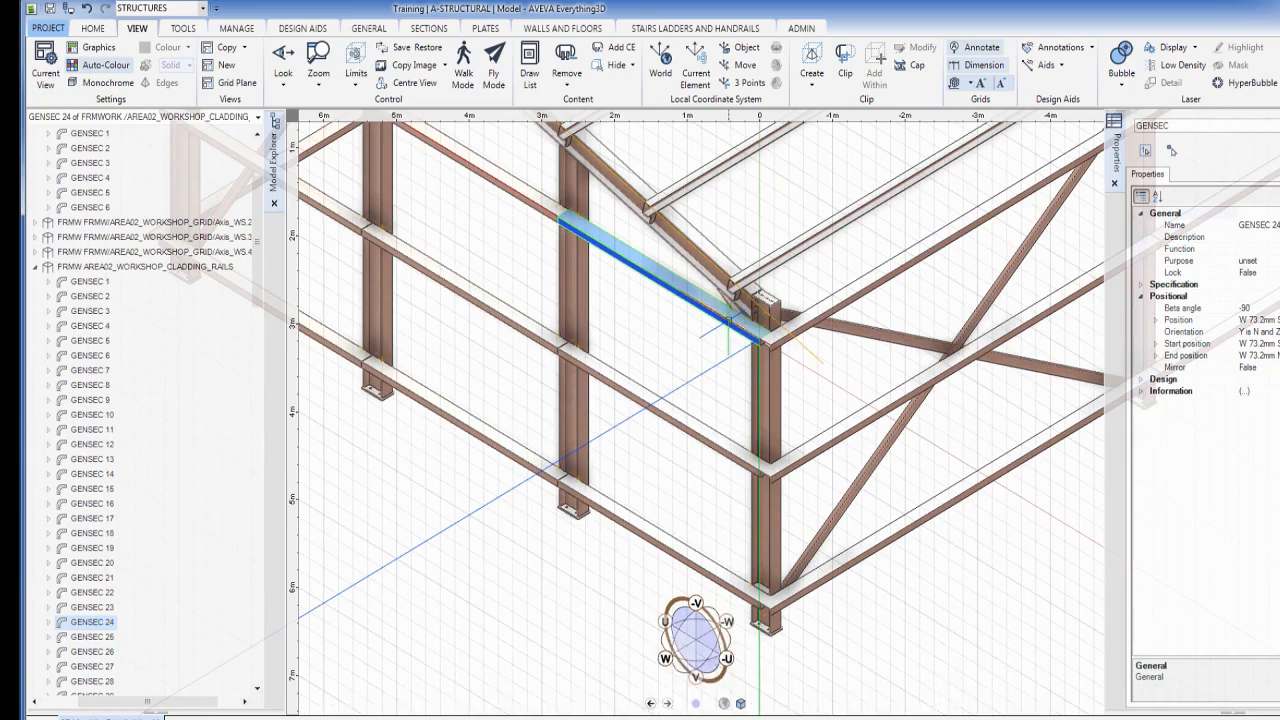
mouse_move(845, 433)
middle_down()
mouse_move(712, 436)
mouse_move(557, 466)
mouse_move(860, 429)
mouse_move(809, 423)
mouse_move(752, 445)
middle_up()
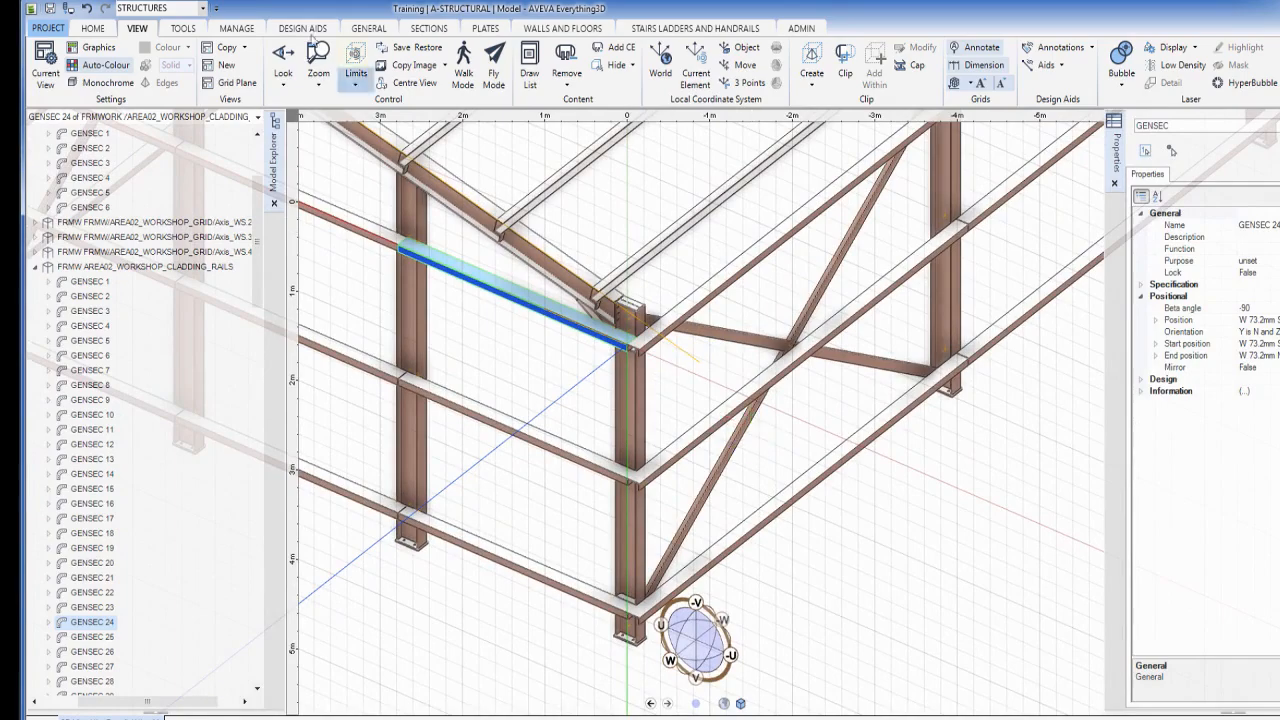
Draw a vertical aid line from the rail's outer corner down the corner column
click(290, 29)
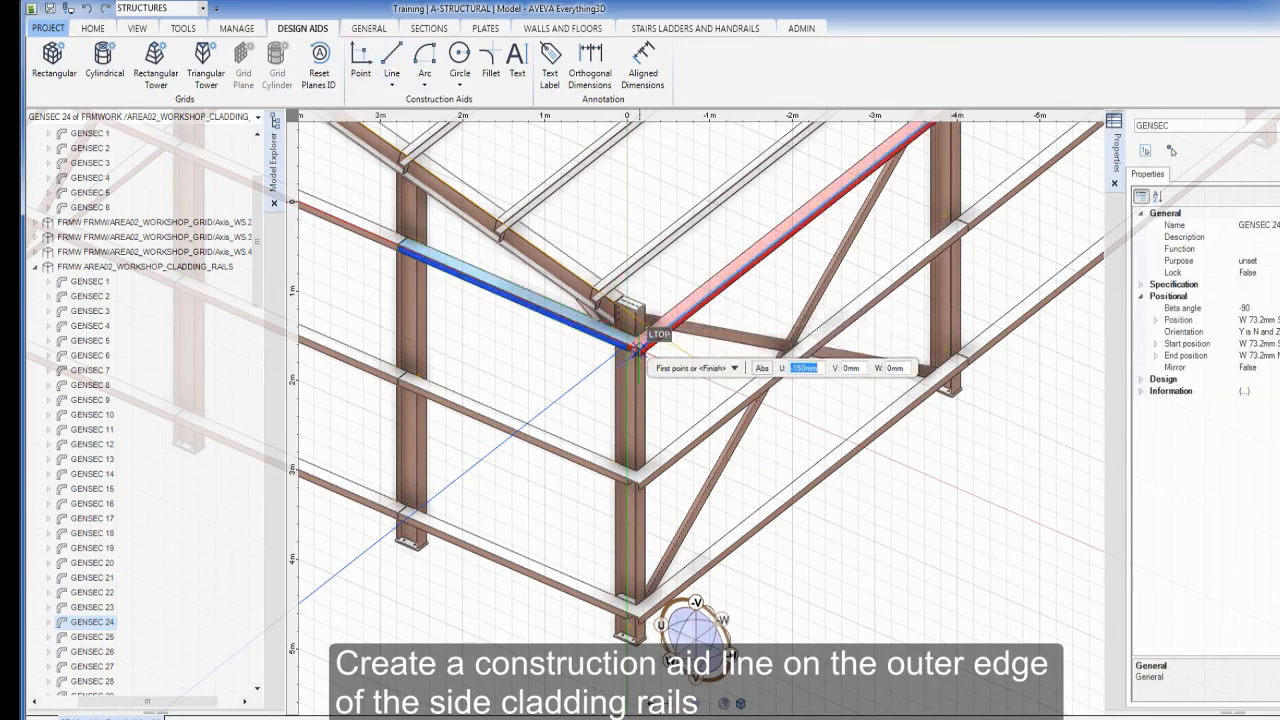
click(636, 347)
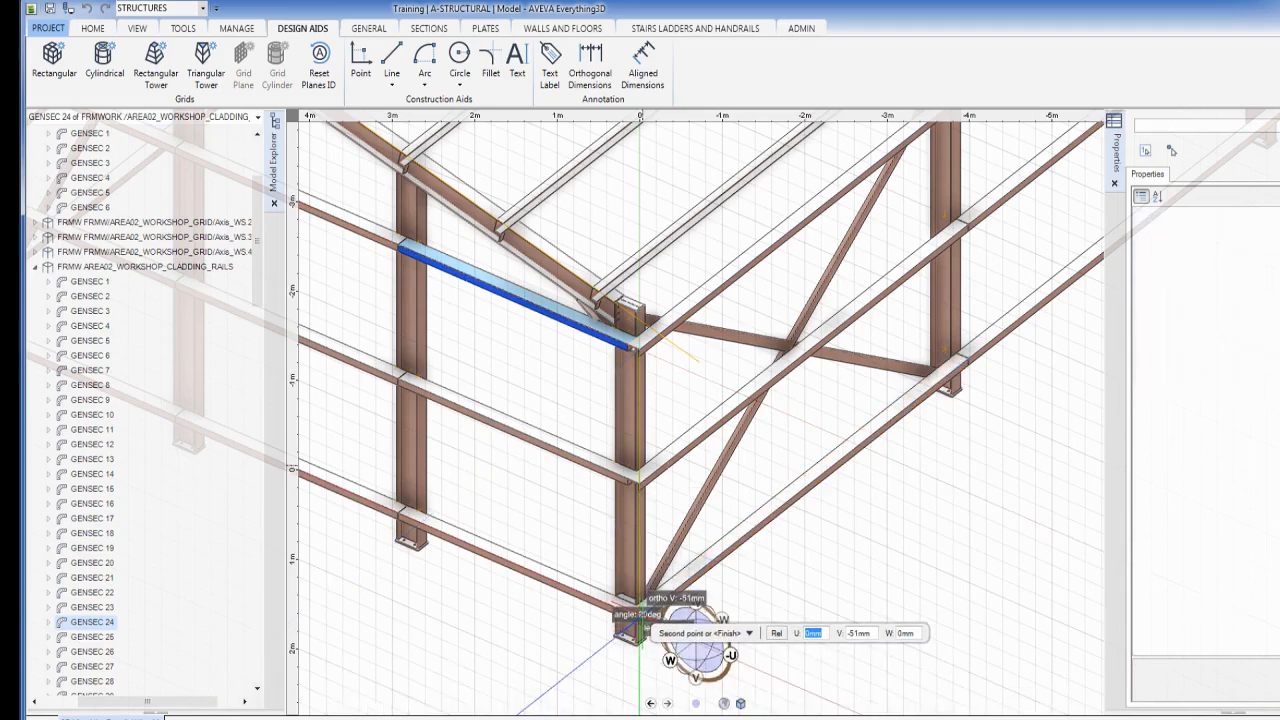
key(Escape)
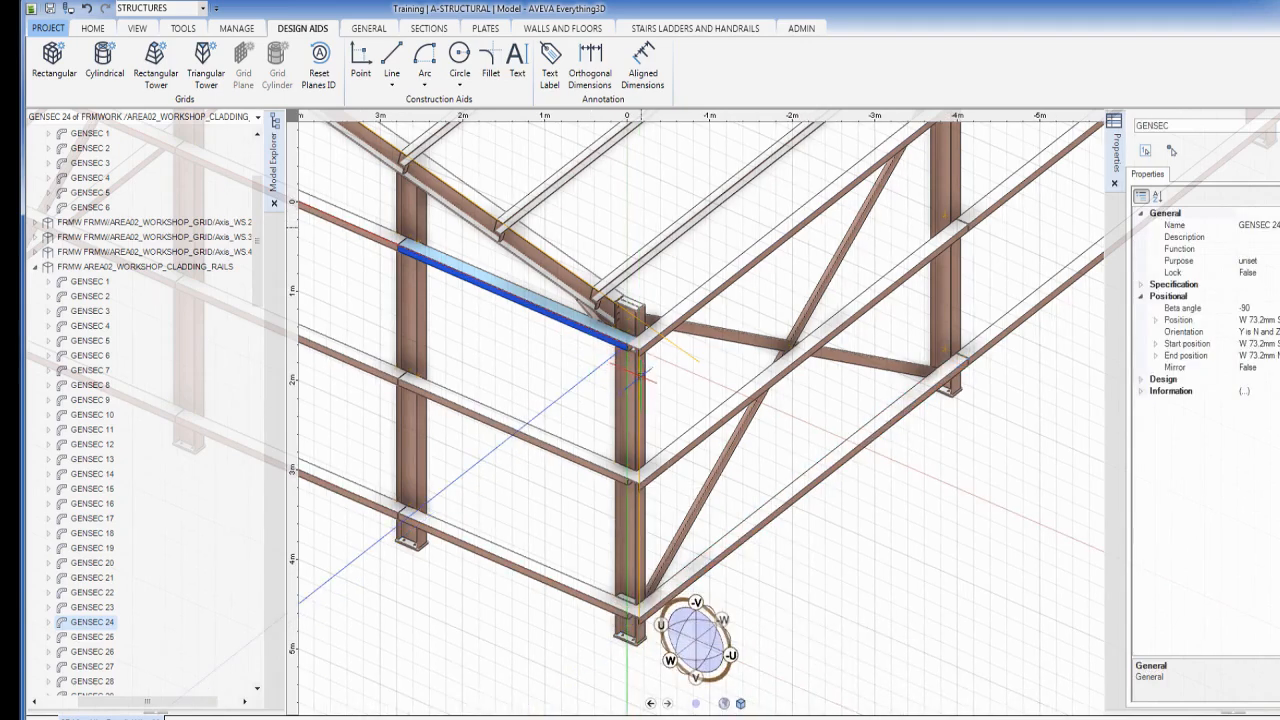
Stretch the vertical aid line up the column and down to its base, 4788.71 mm long
double_click(638, 378)
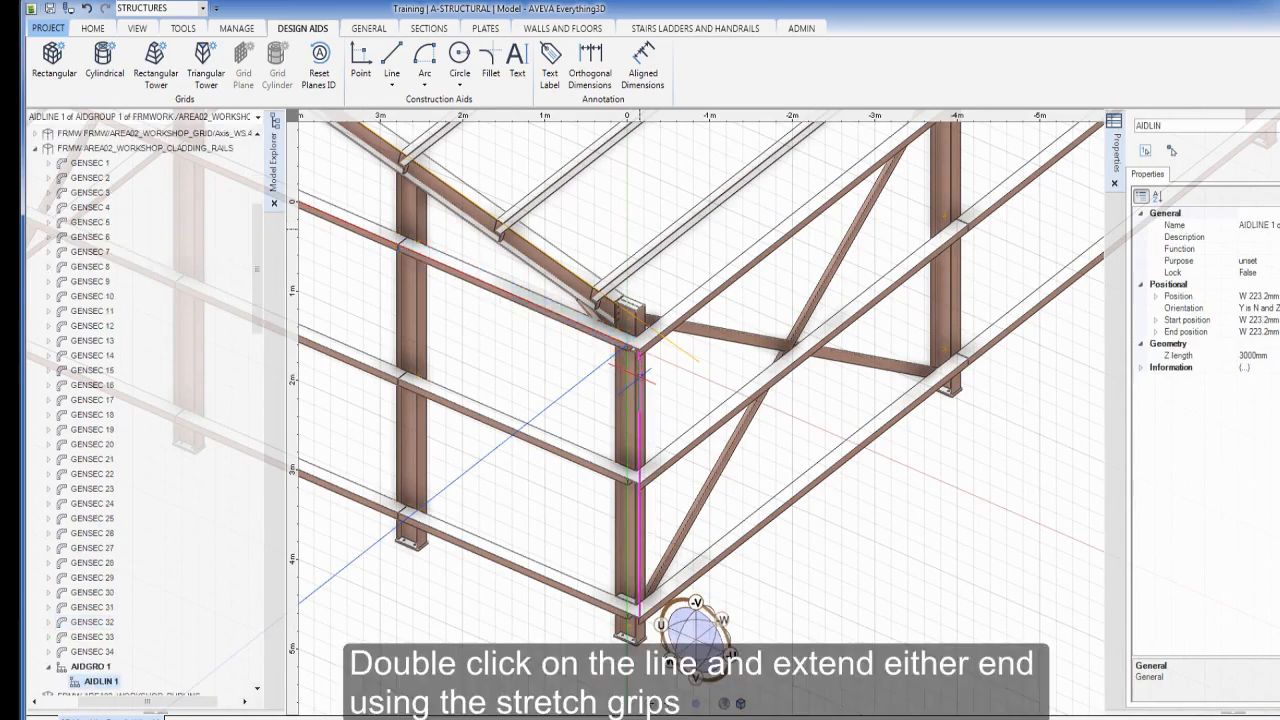
click(638, 332)
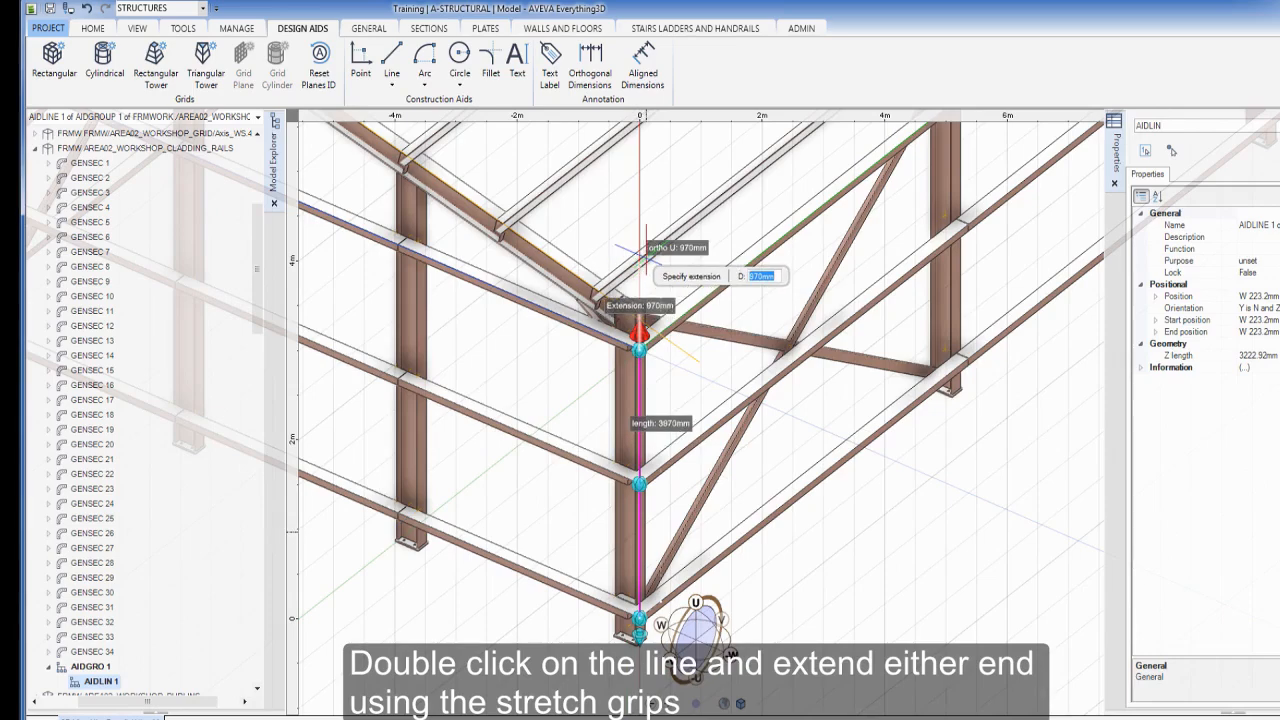
click(640, 264)
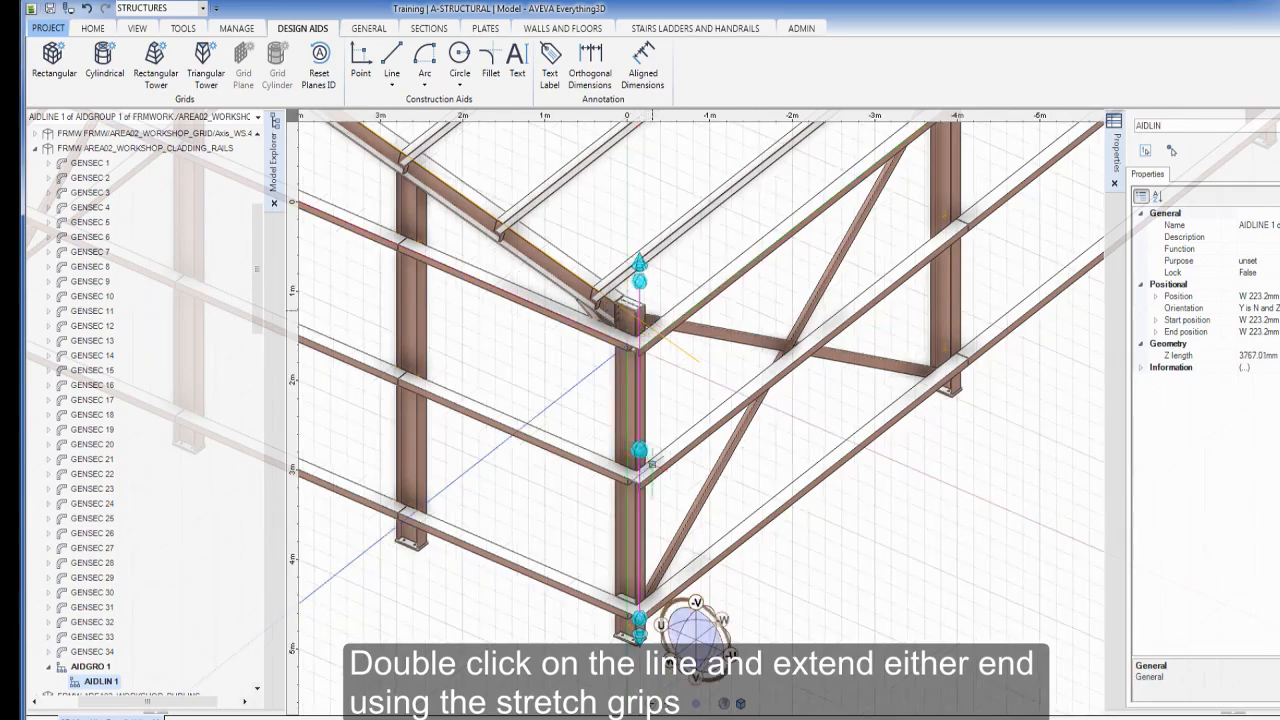
click(638, 619)
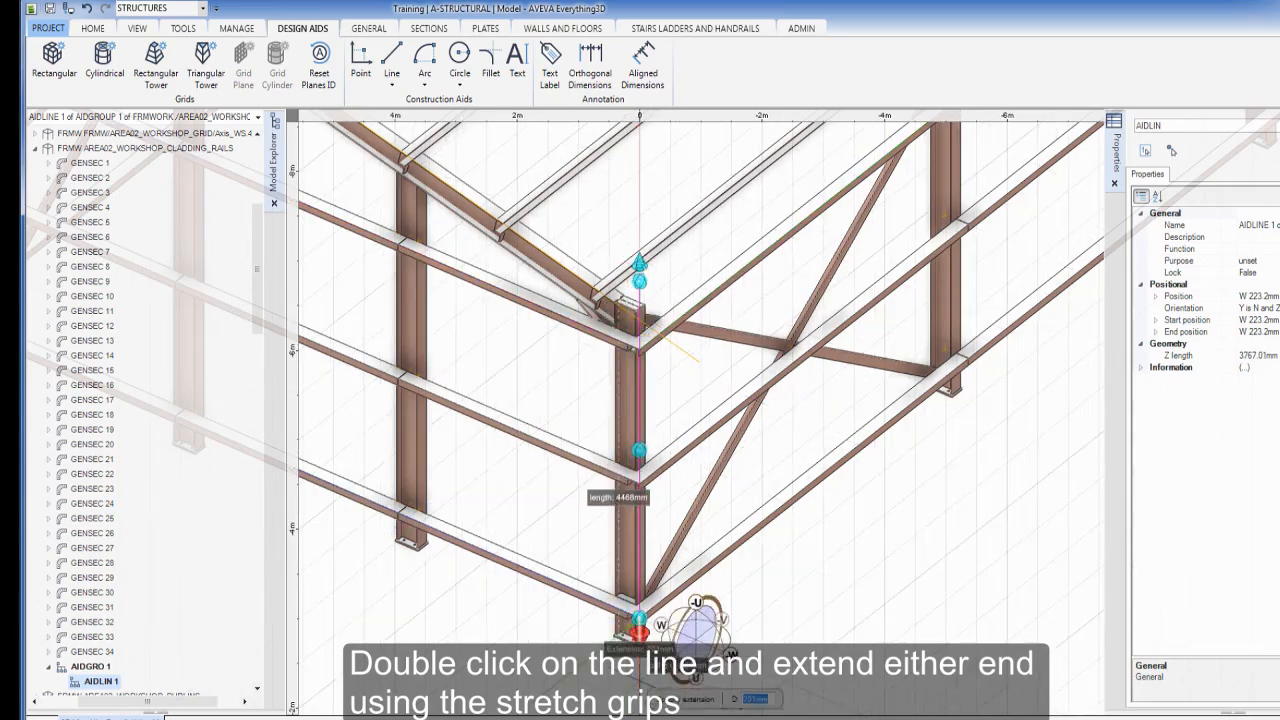
click(638, 632)
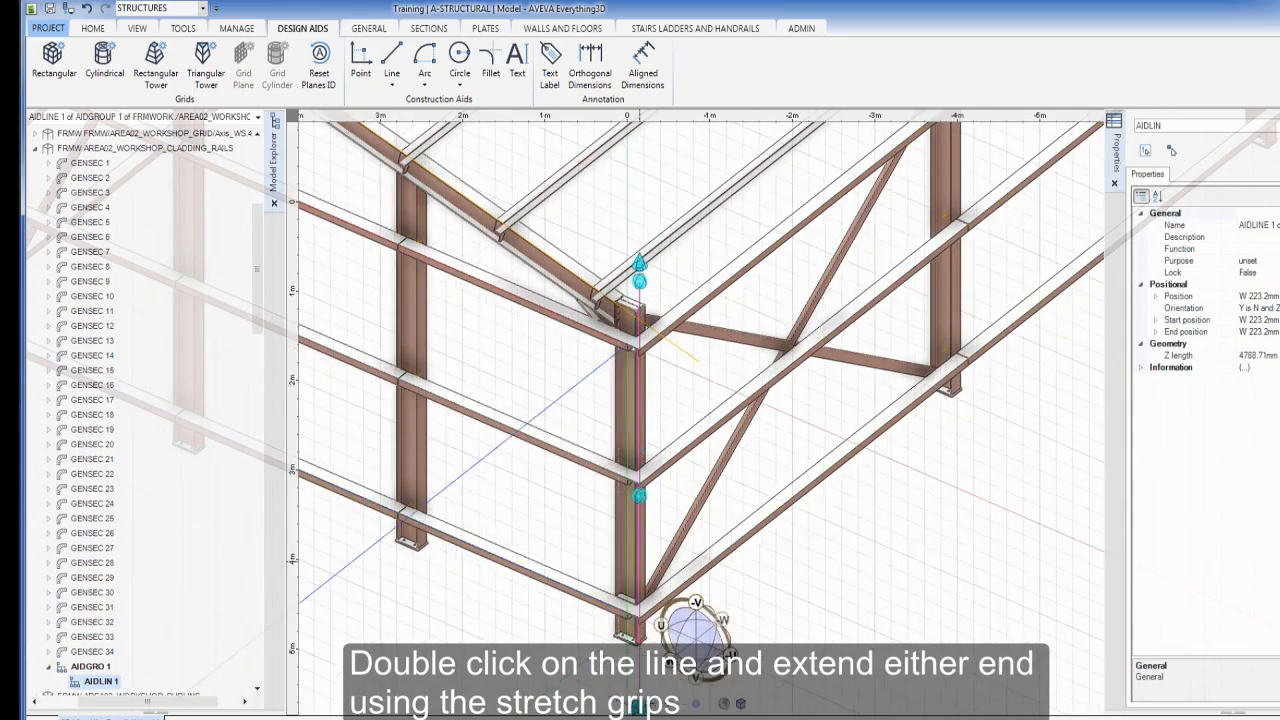
key(Escape)
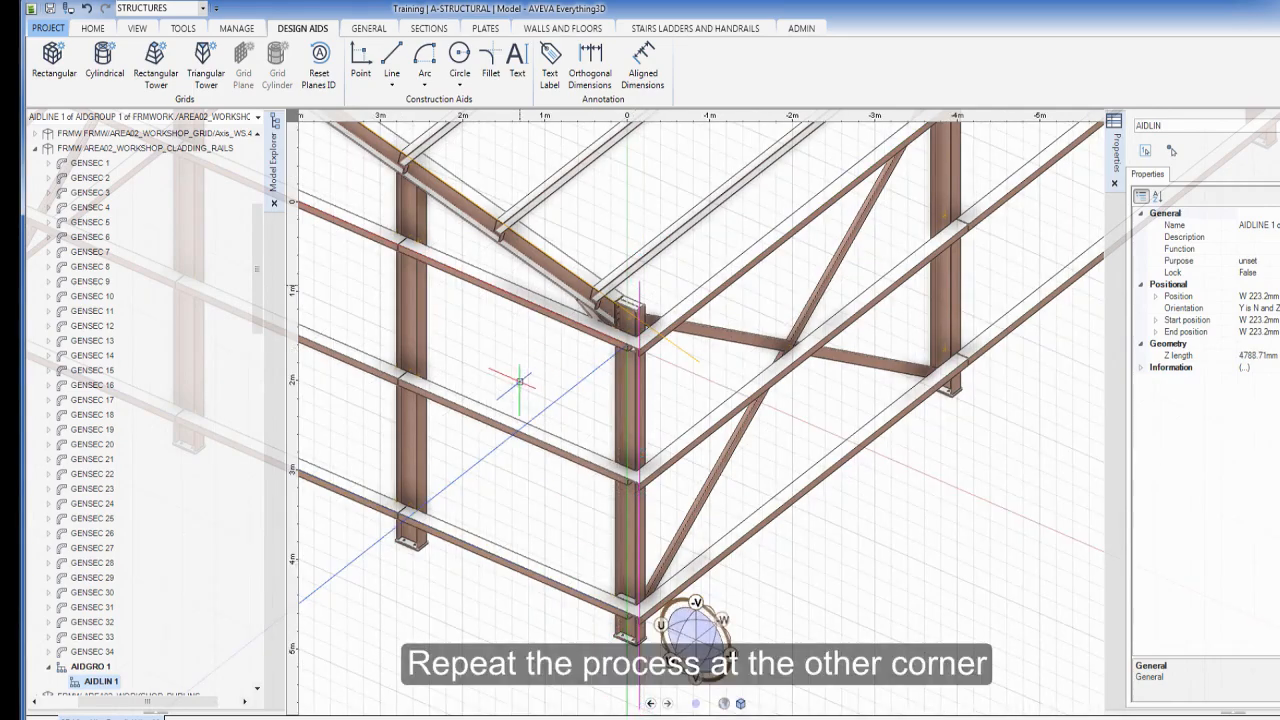
middle_drag(520, 380, 1040, 533)
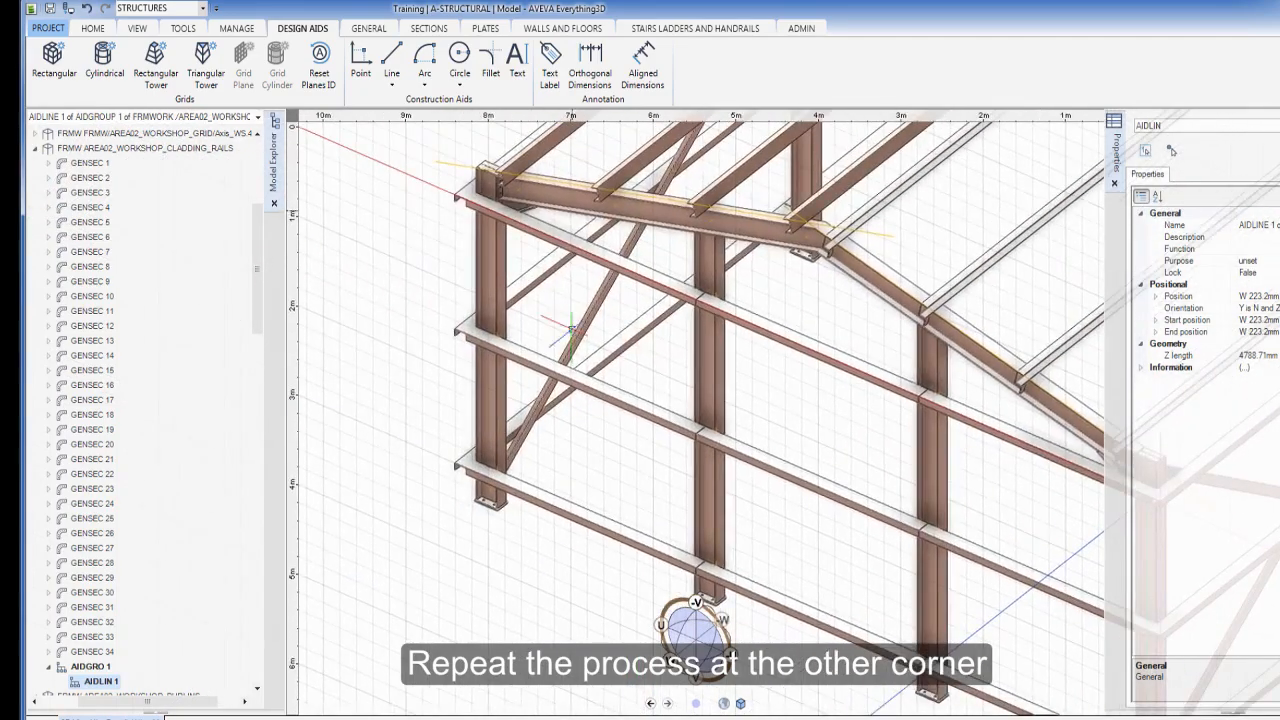
Draw a second vertical aid line down the frame's other corner column
middle_drag(560, 325, 722, 390)
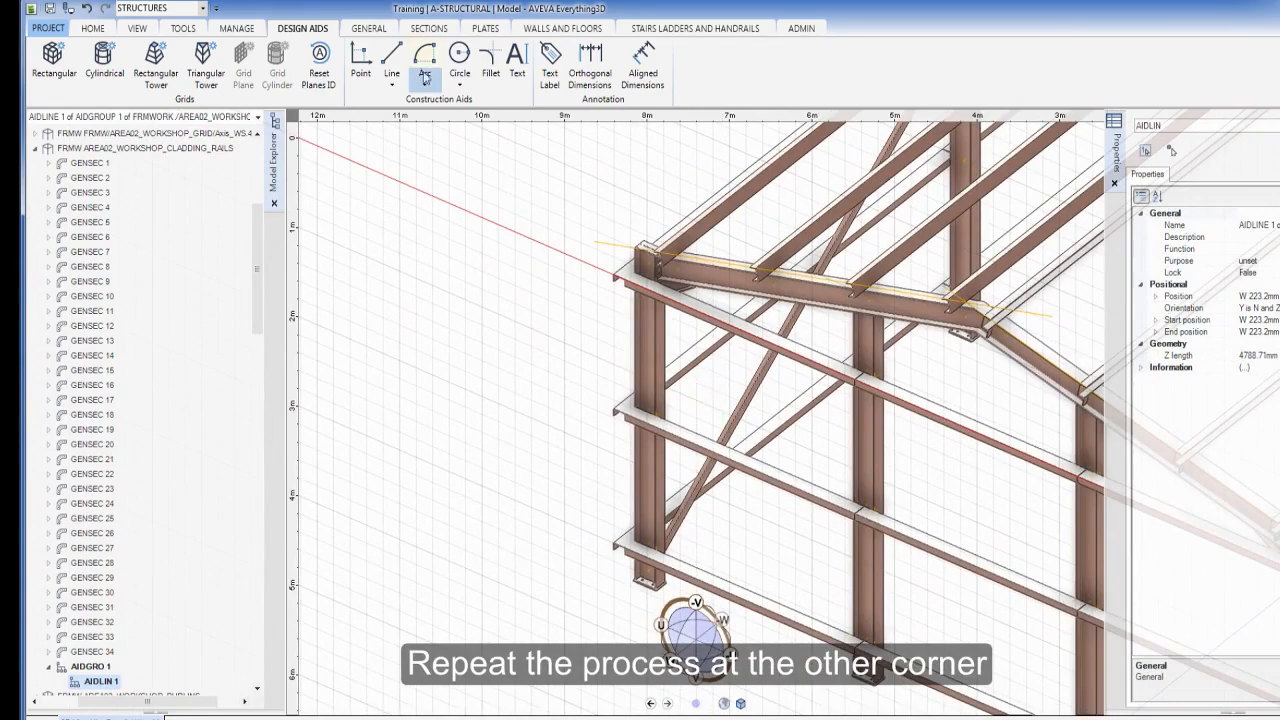
click(392, 58)
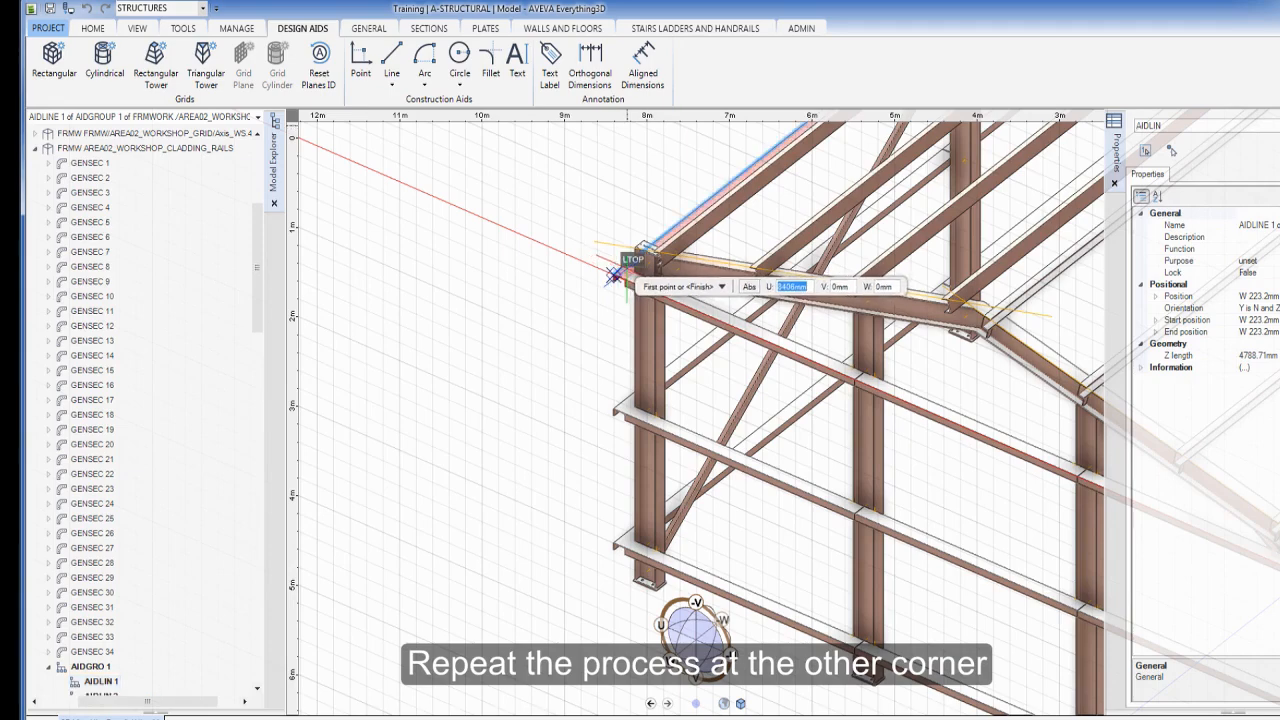
click(614, 274)
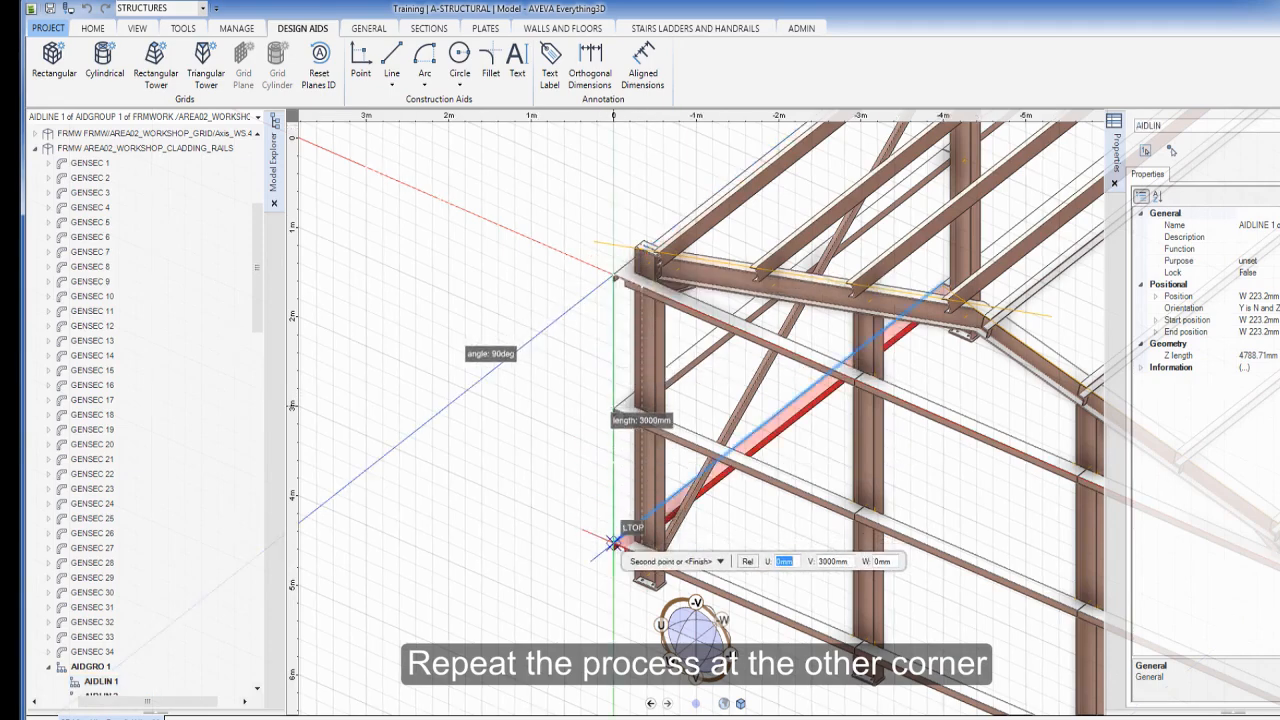
click(614, 541)
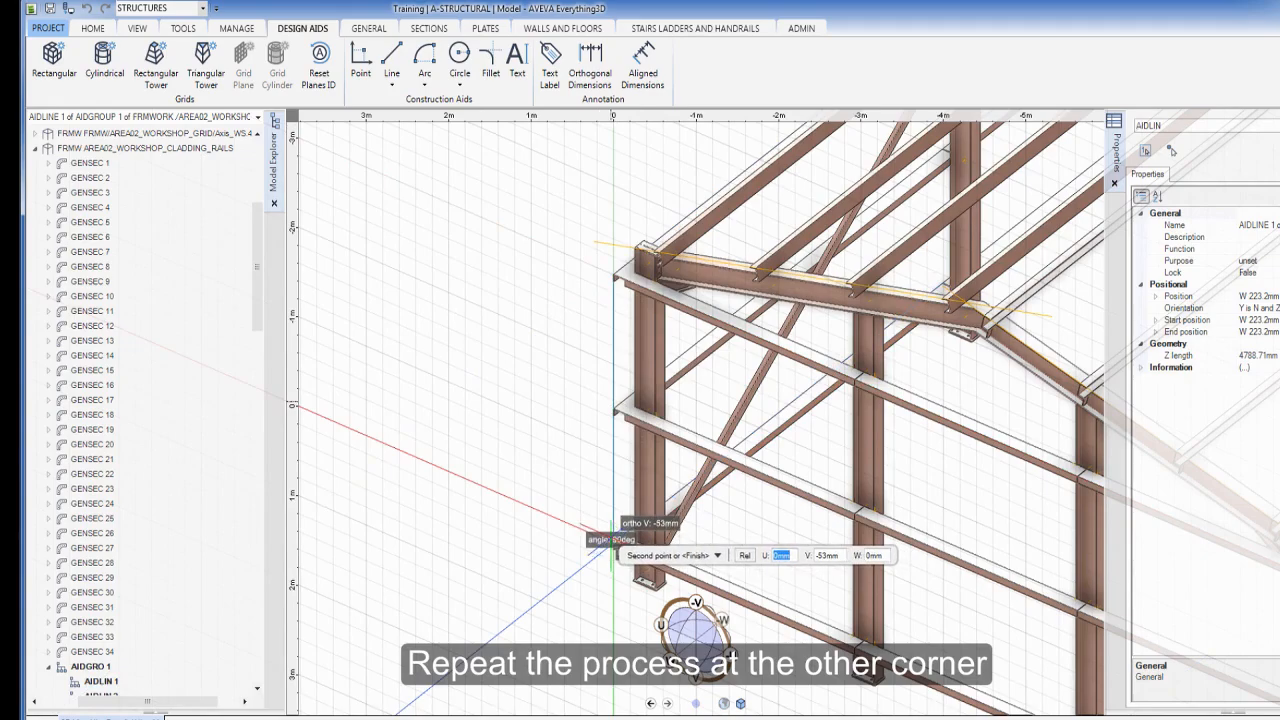
key(Escape)
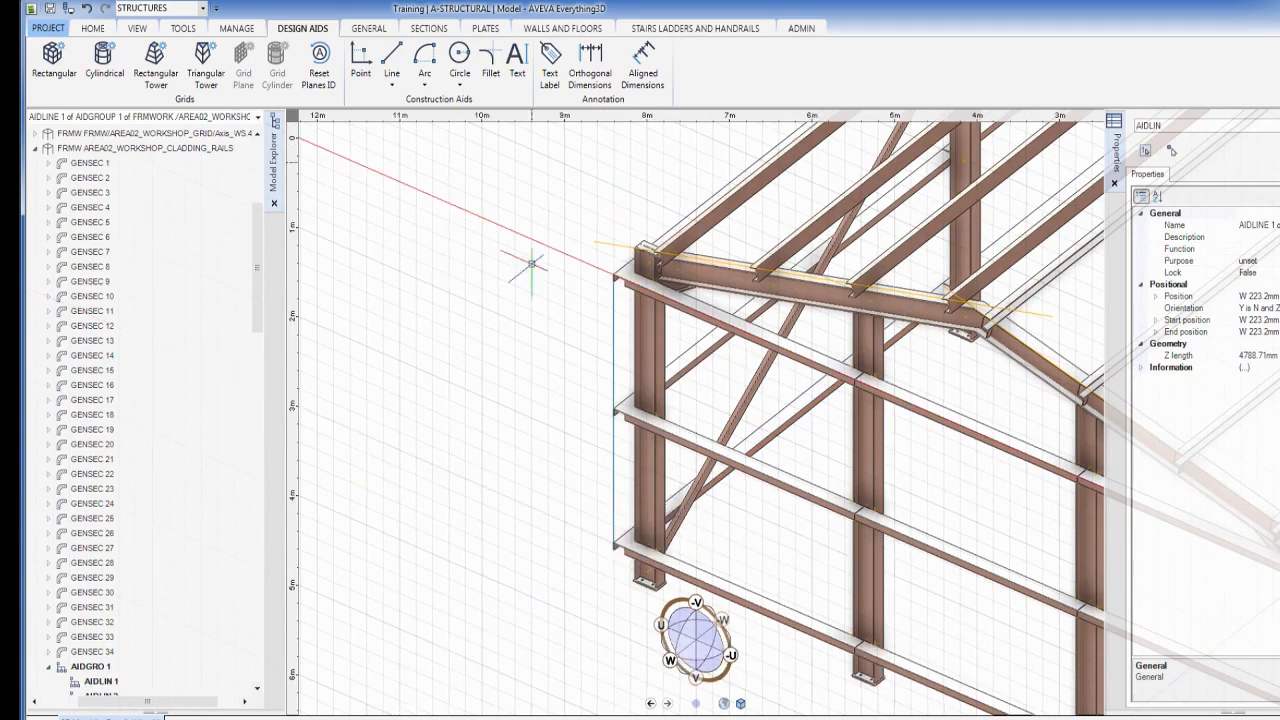
Extend that aid line 763 mm upward and 1022 mm downward to about 5141 mm
click(613, 307)
drag(613, 260, 610, 165)
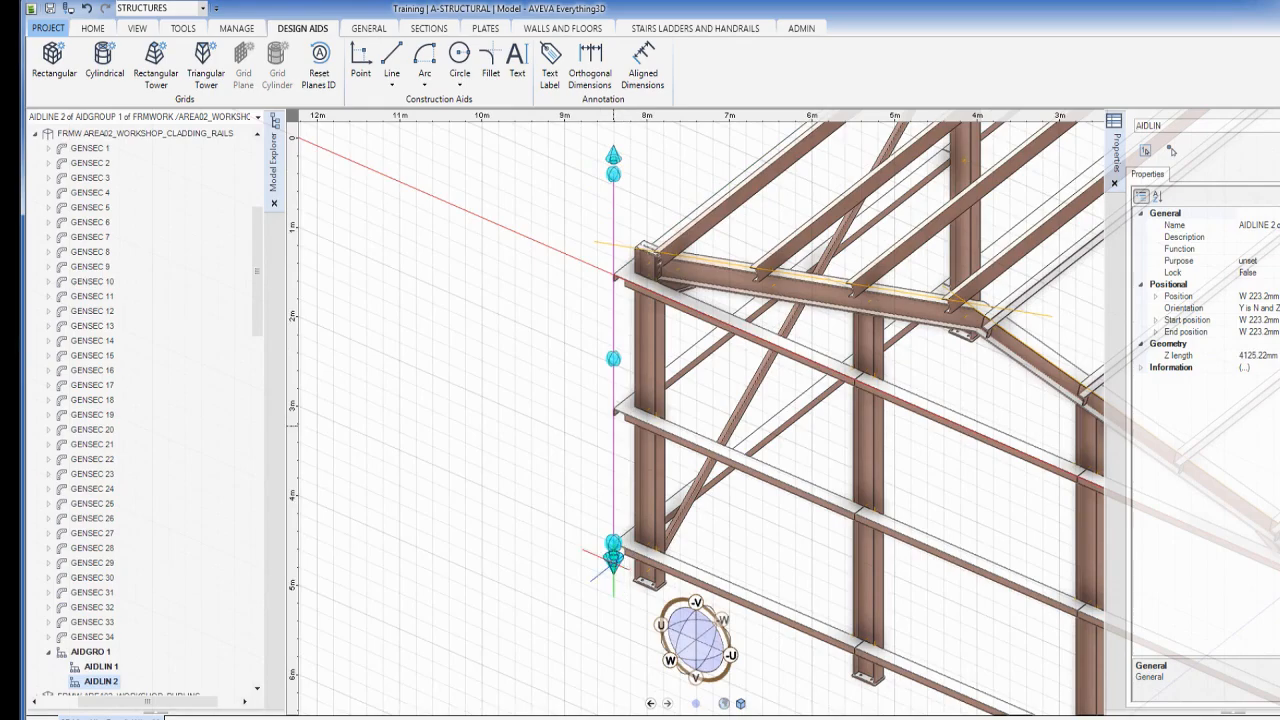
drag(607, 568, 605, 640)
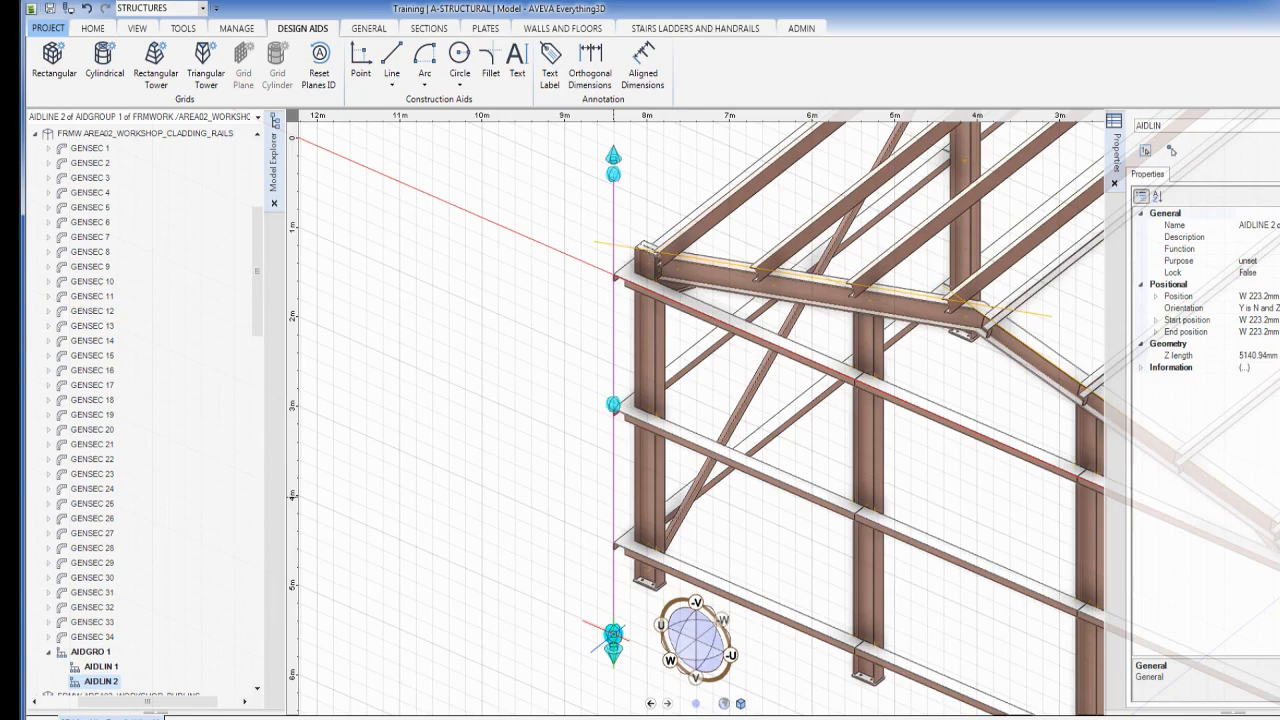
key(Escape)
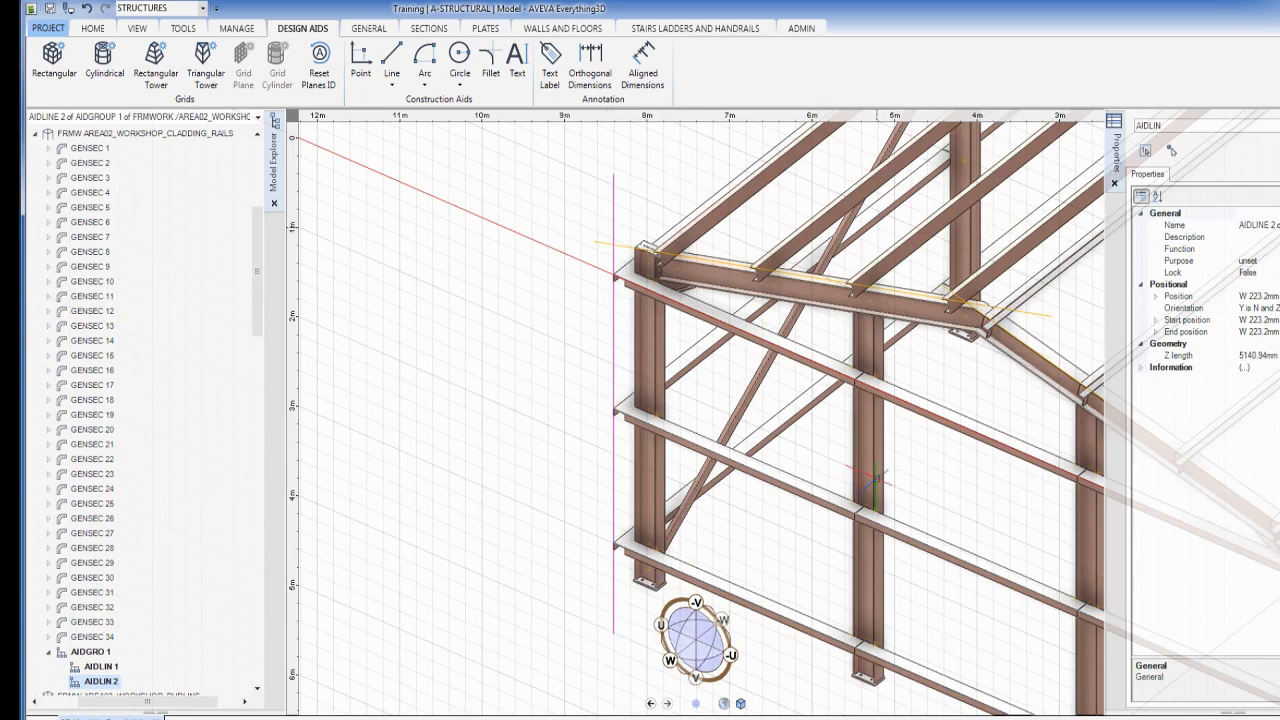
middle_drag(968, 484, 694, 308)
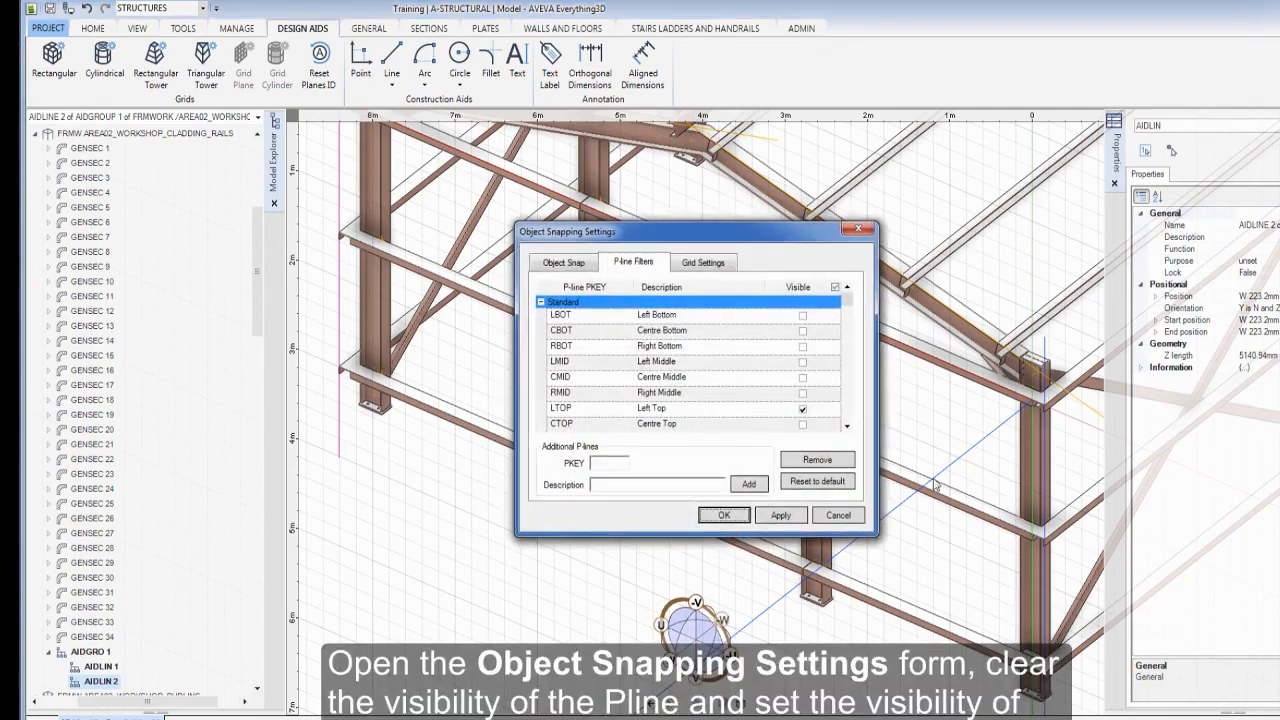
Replace LTOP with CTOP and CBOT as the visible P-line filters and confirm
click(835, 287)
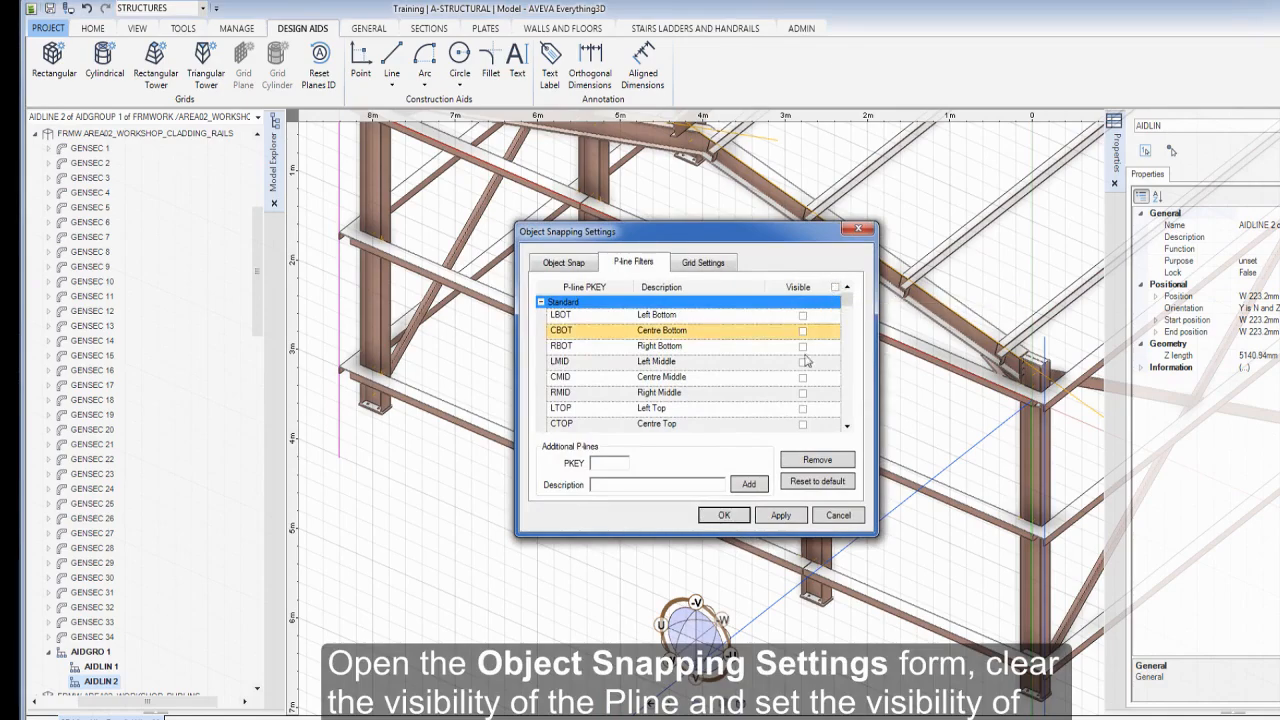
click(803, 428)
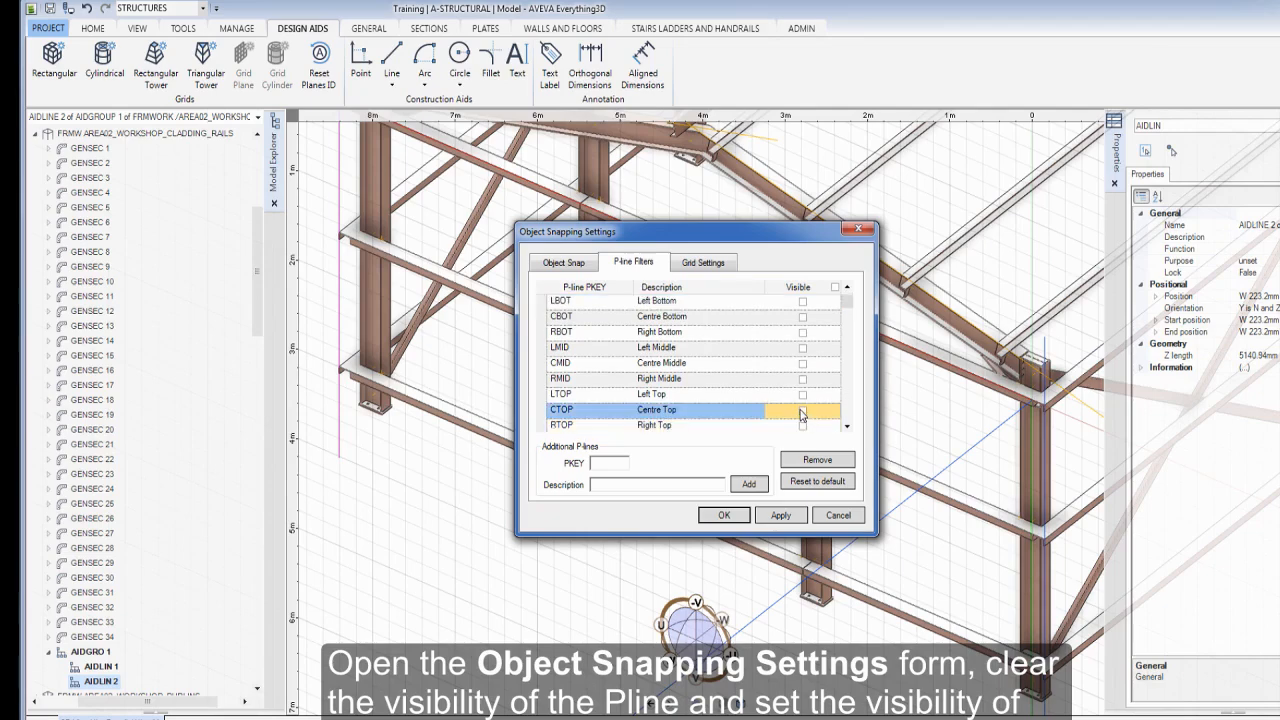
click(803, 318)
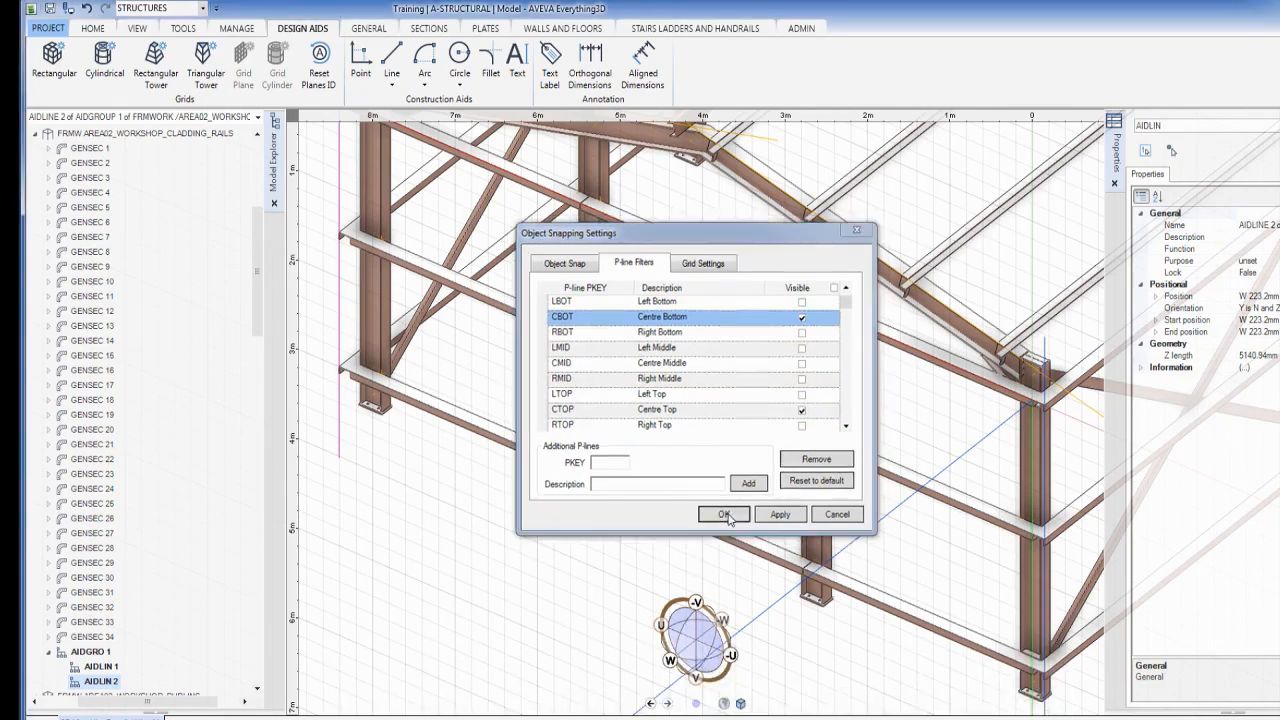
click(724, 515)
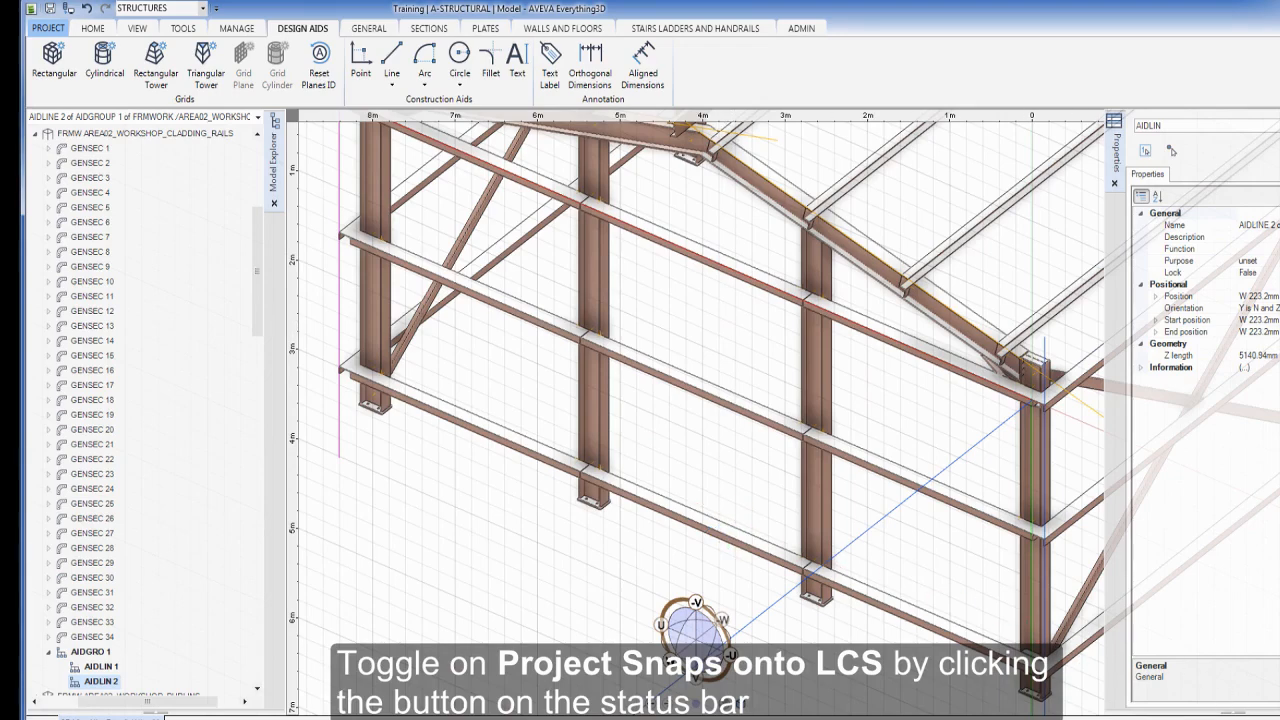
Draw an aid line along the bottom rail from the end column's CTOP to the far end column
click(393, 60)
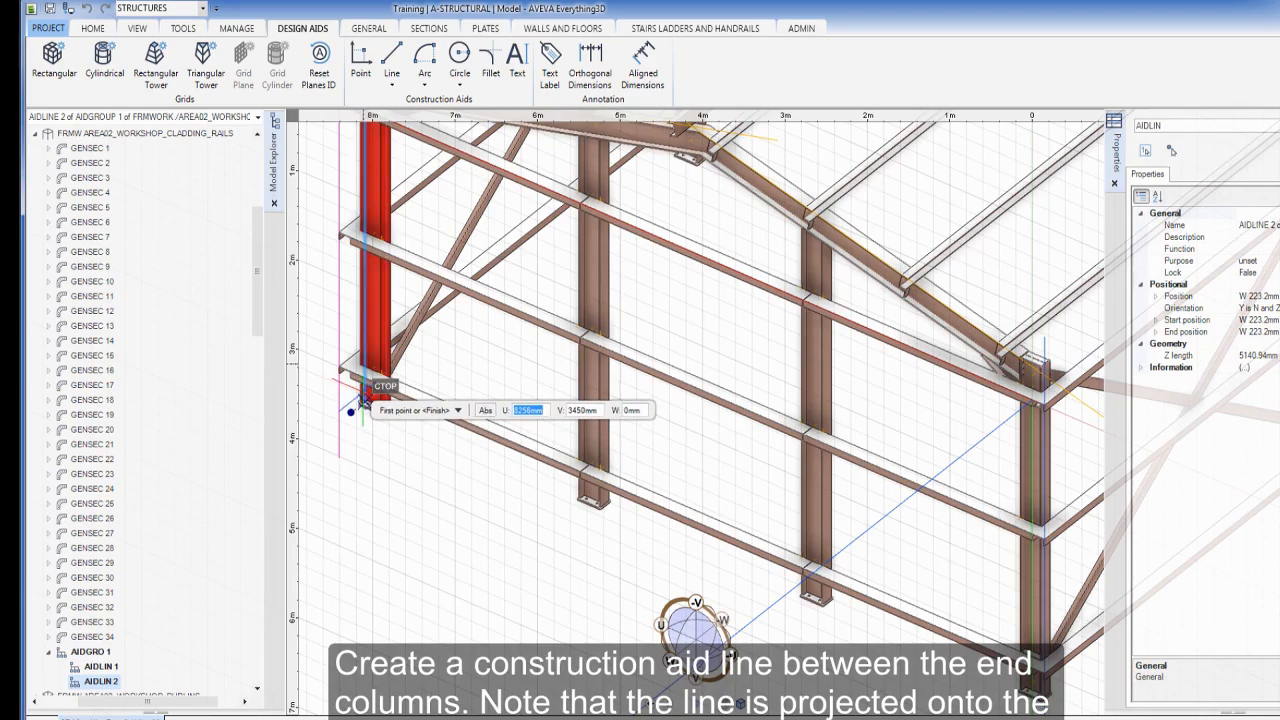
click(362, 401)
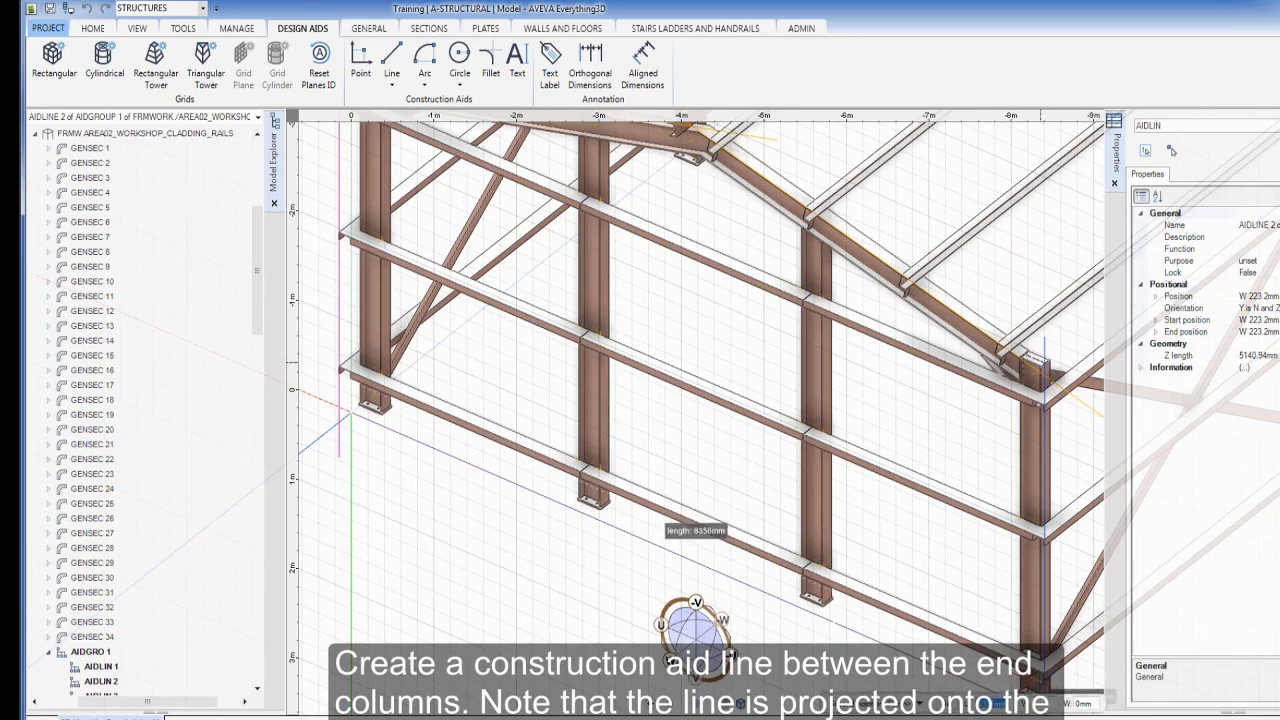
middle_drag(1040, 665, 917, 512)
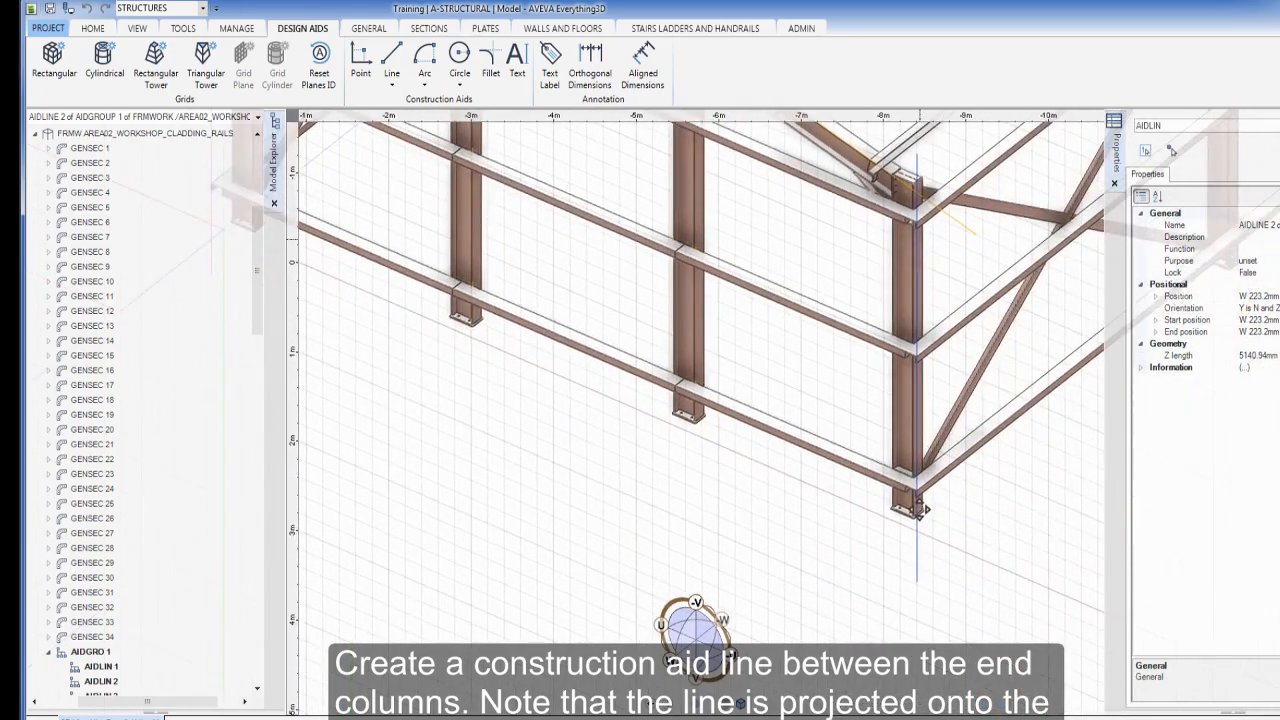
scroll(917, 512, up, 3)
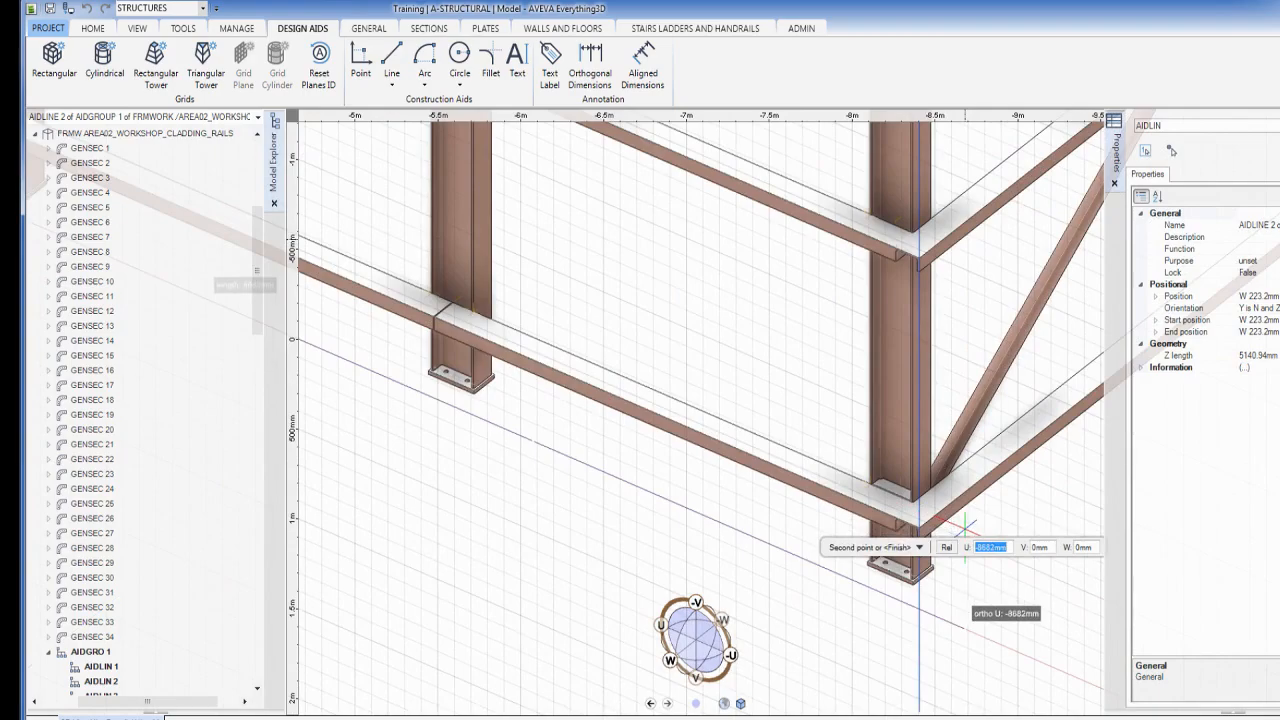
click(975, 540)
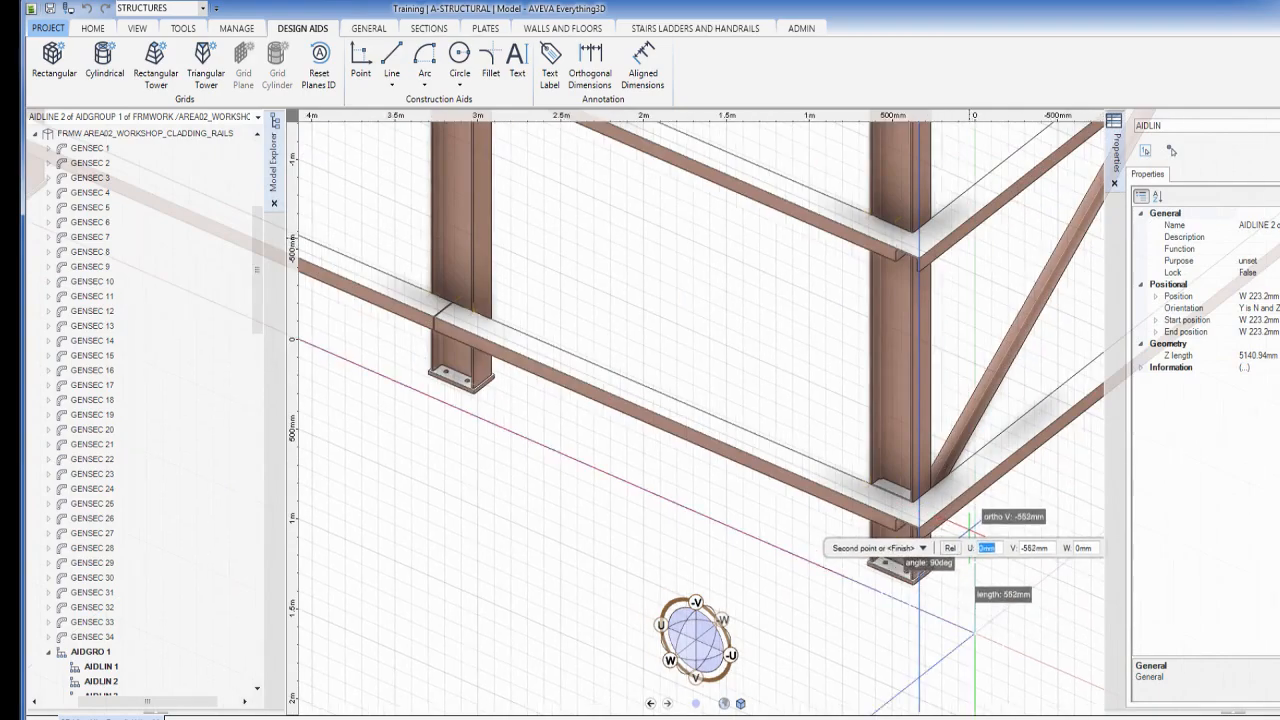
key(Escape)
scroll(659, 382, down, 5)
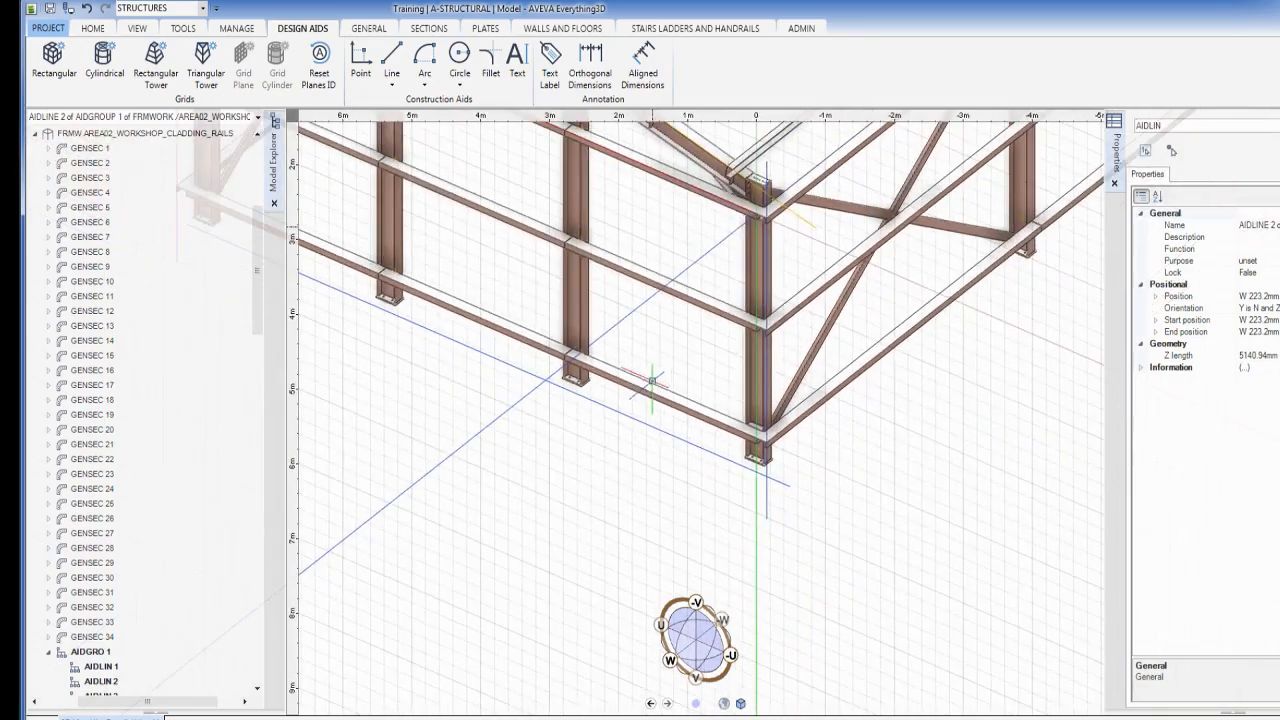
middle_drag(506, 297, 811, 489)
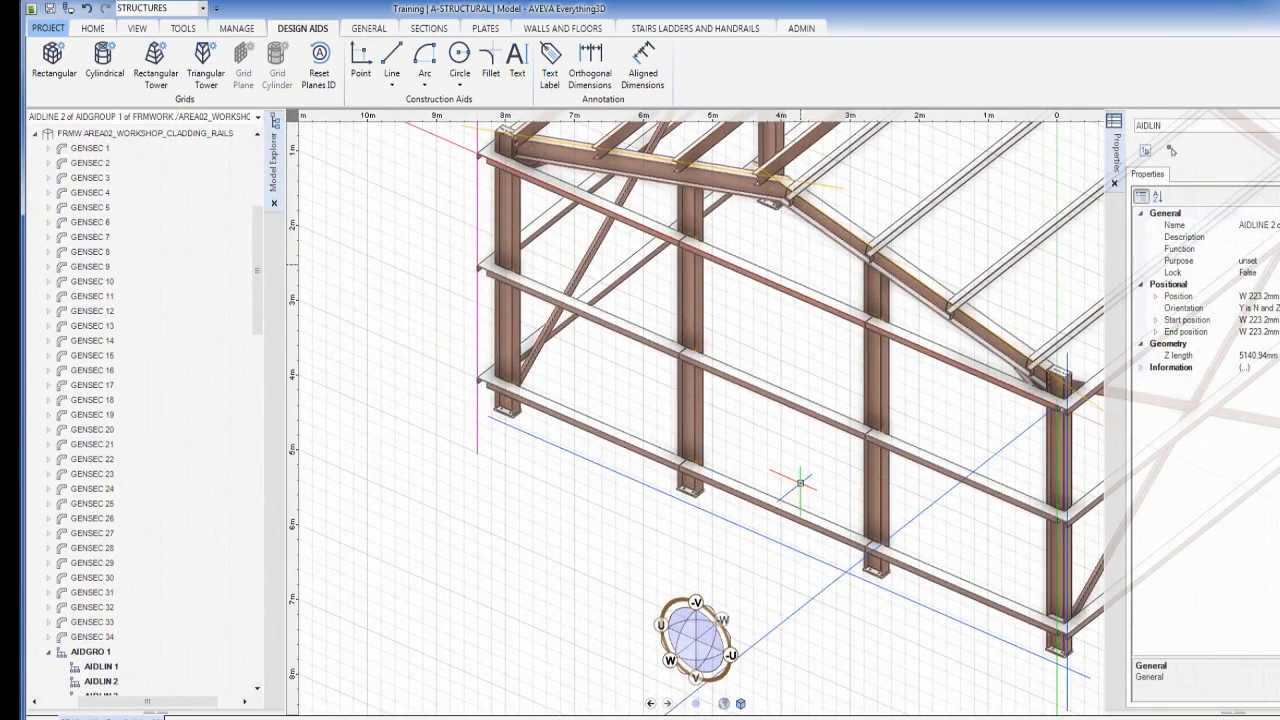
Stretch the new aid line's end past the end column to about 9711 mm
click(530, 435)
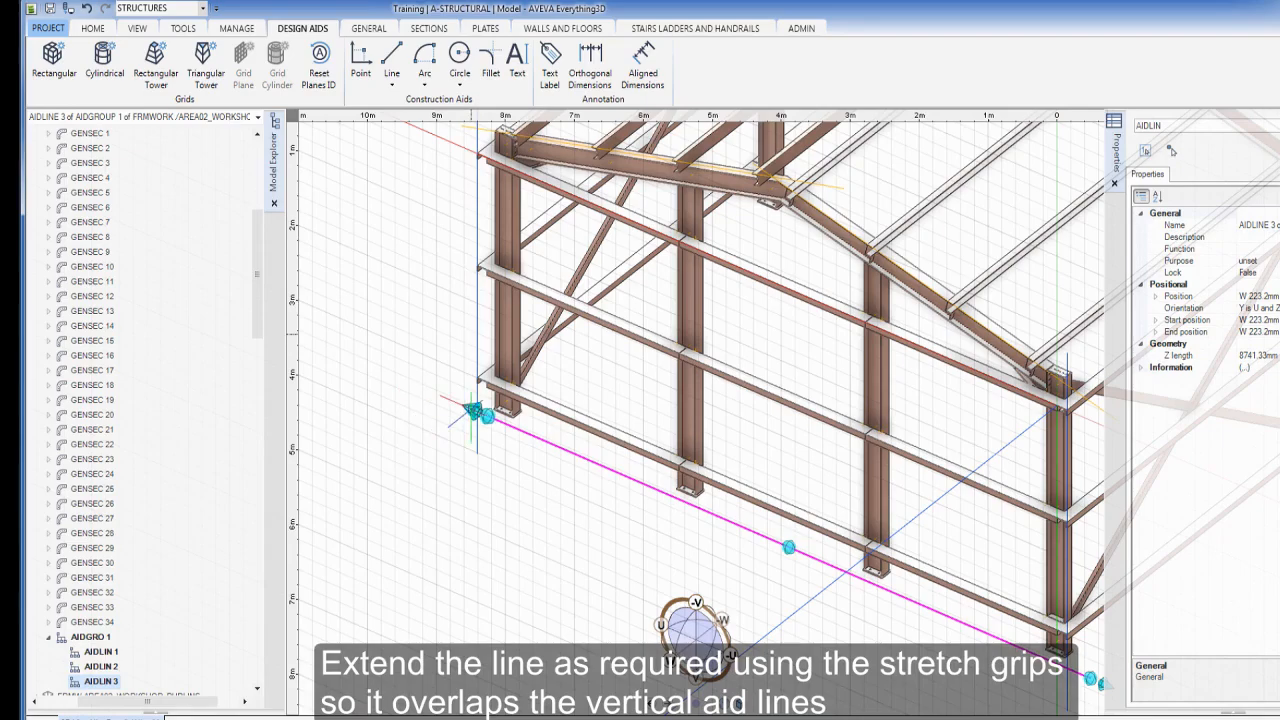
click(480, 416)
click(408, 382)
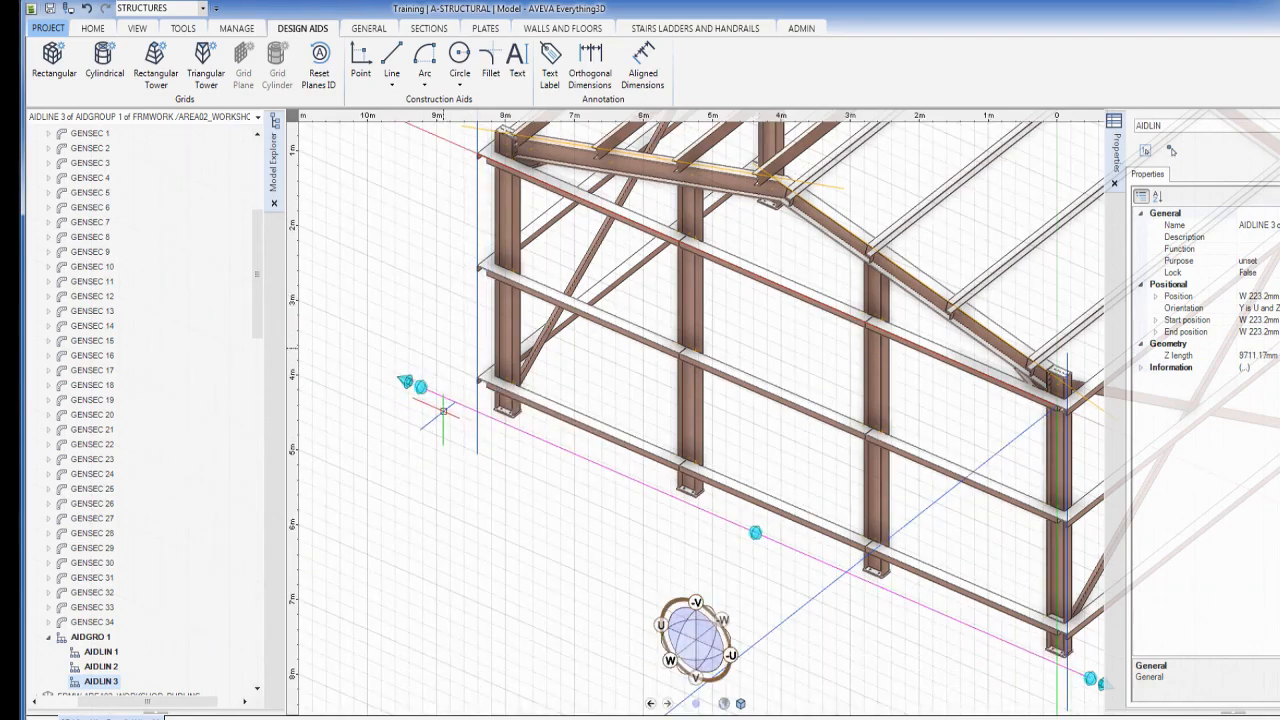
click(443, 411)
middle_drag(810, 418, 729, 515)
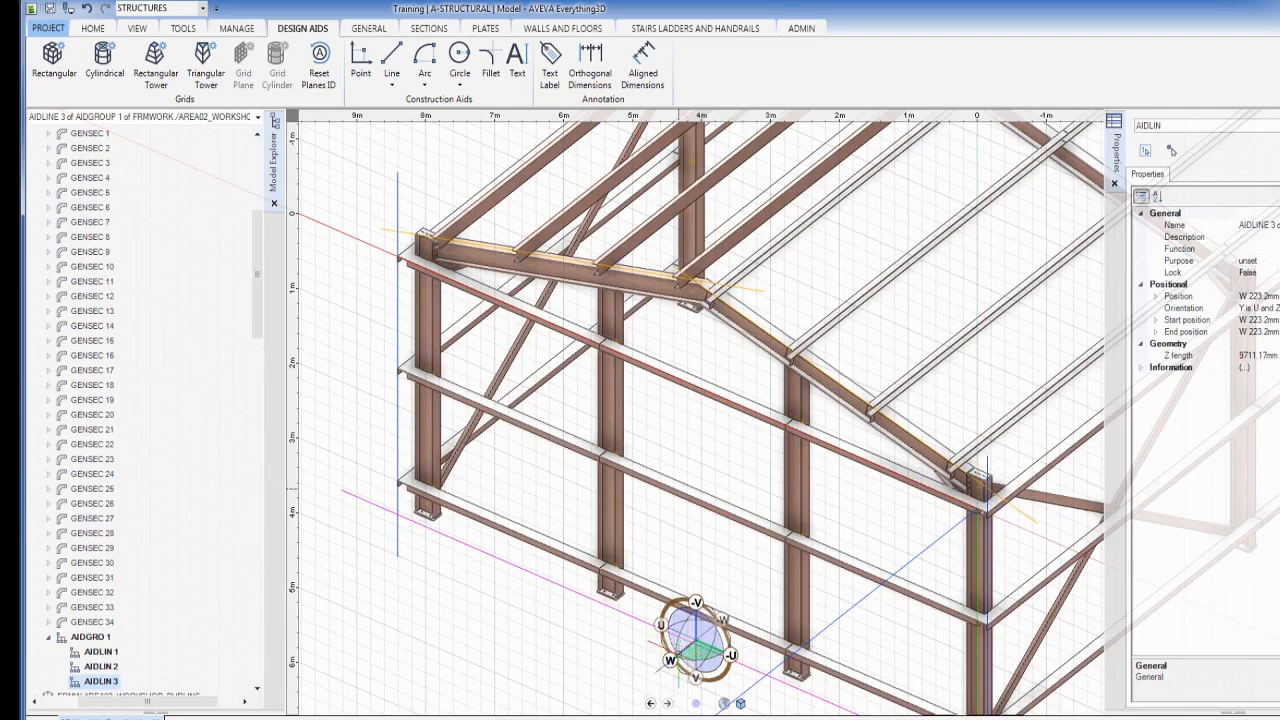
click(670, 660)
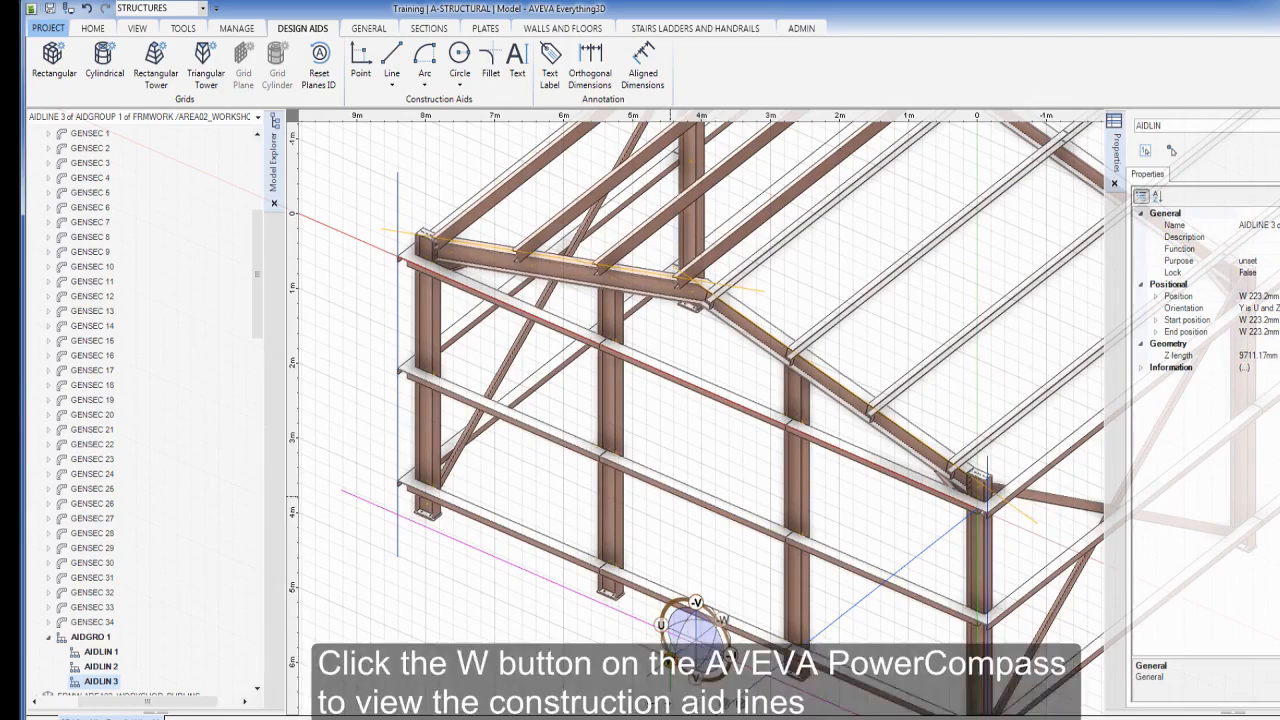
middle_drag(542, 340, 631, 361)
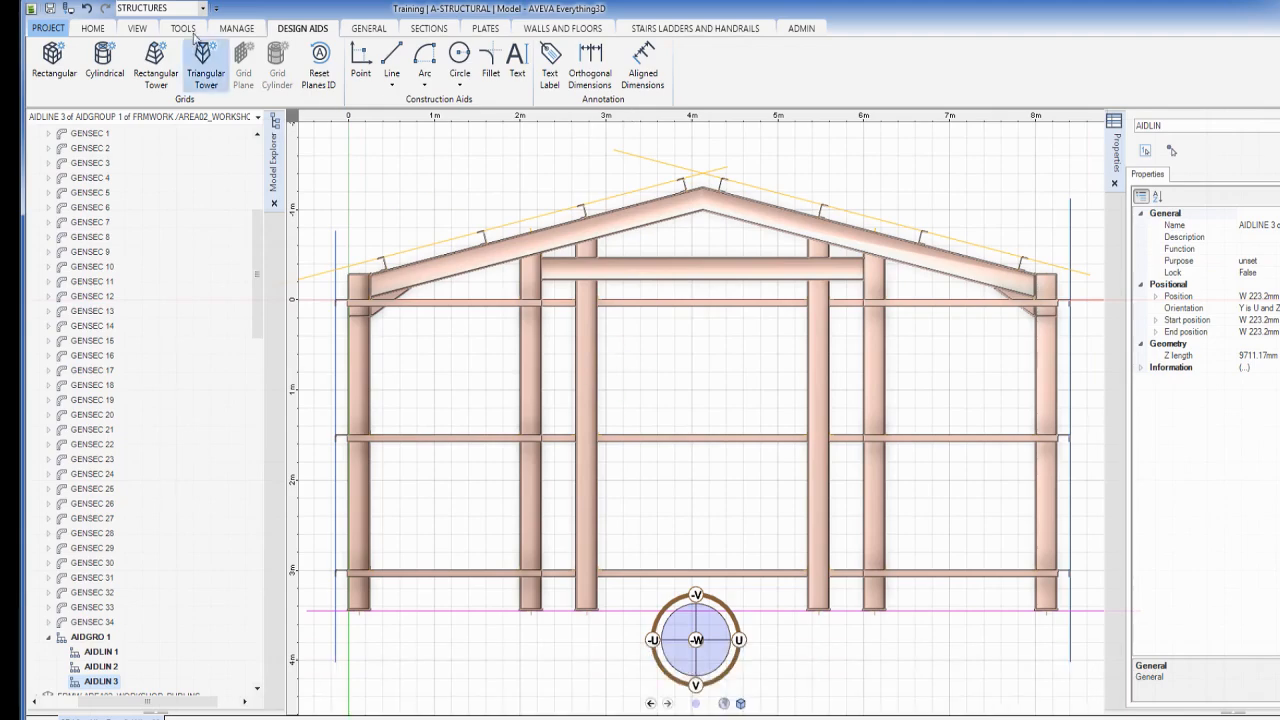
click(134, 29)
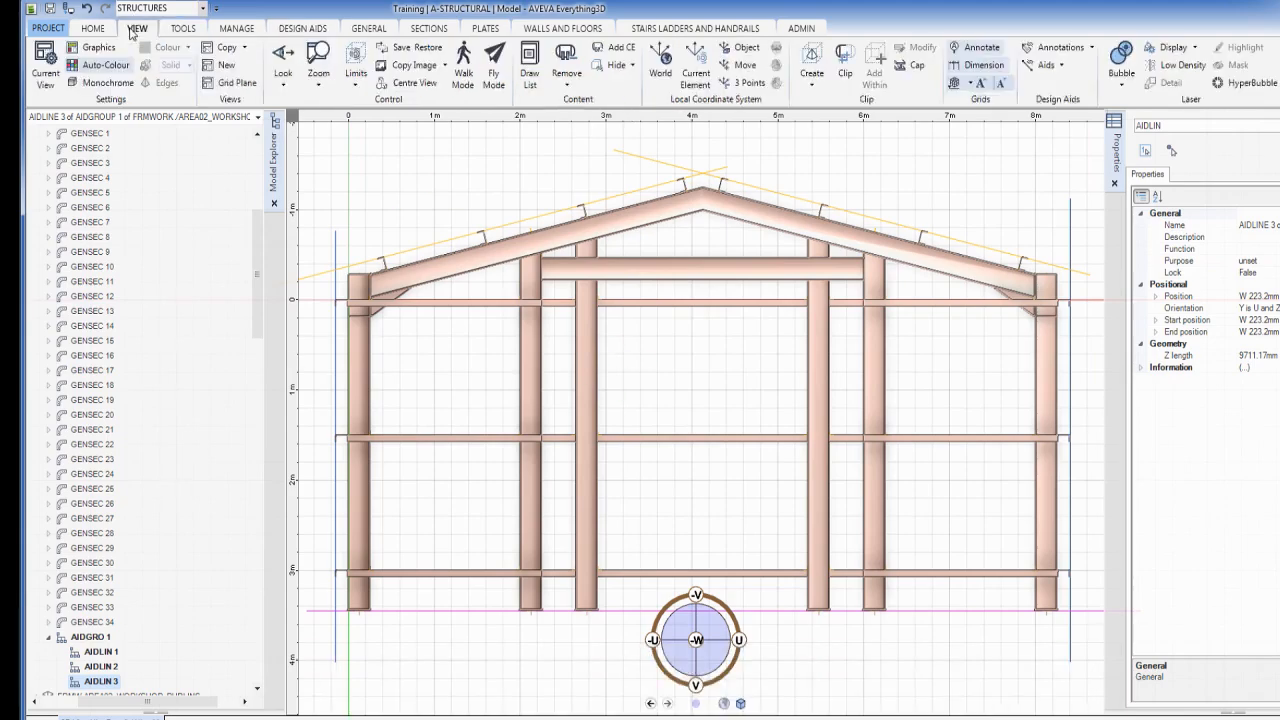
click(285, 89)
click(283, 124)
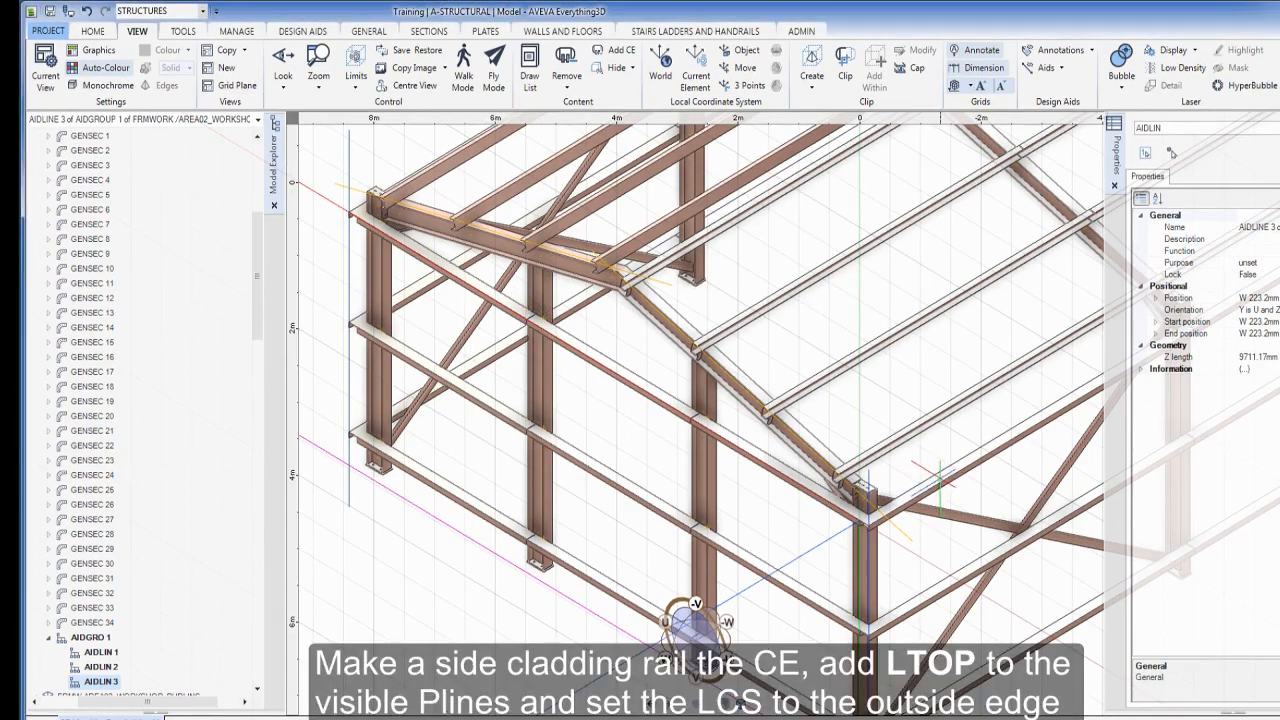
Make GENSEC 34 current and place the local origin at its LTOP end via the P-line filter
click(935, 477)
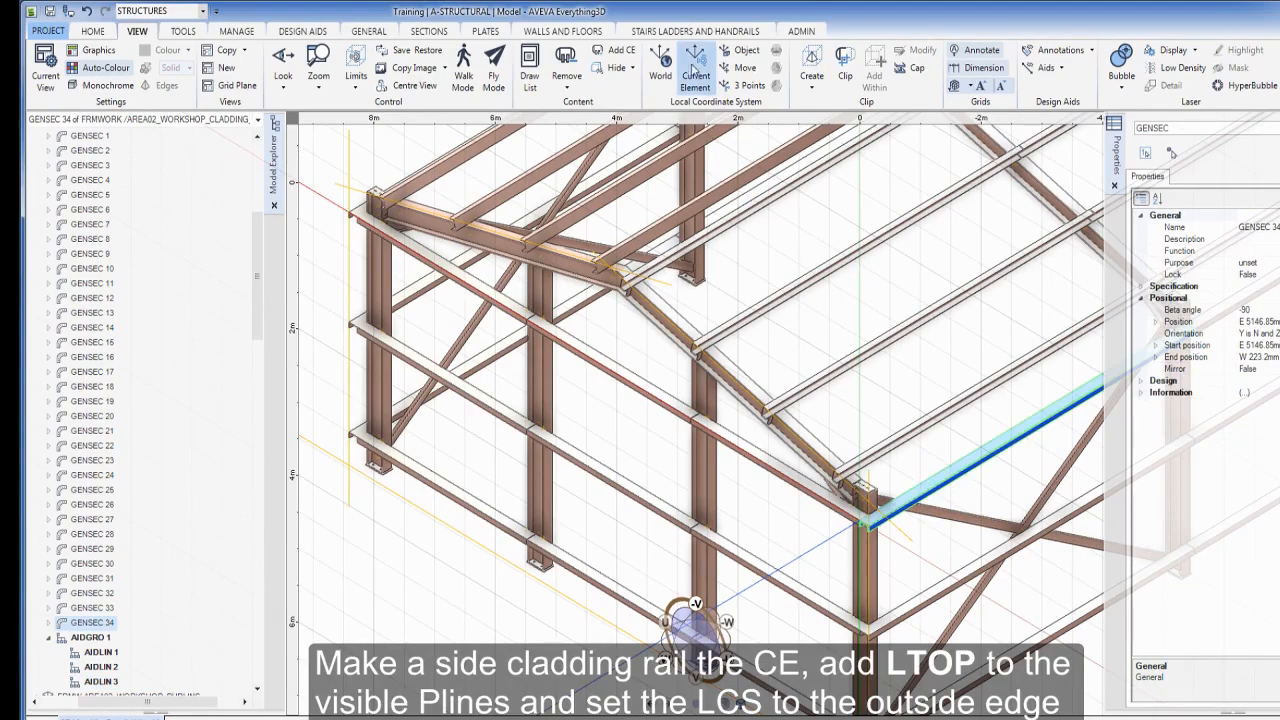
click(695, 68)
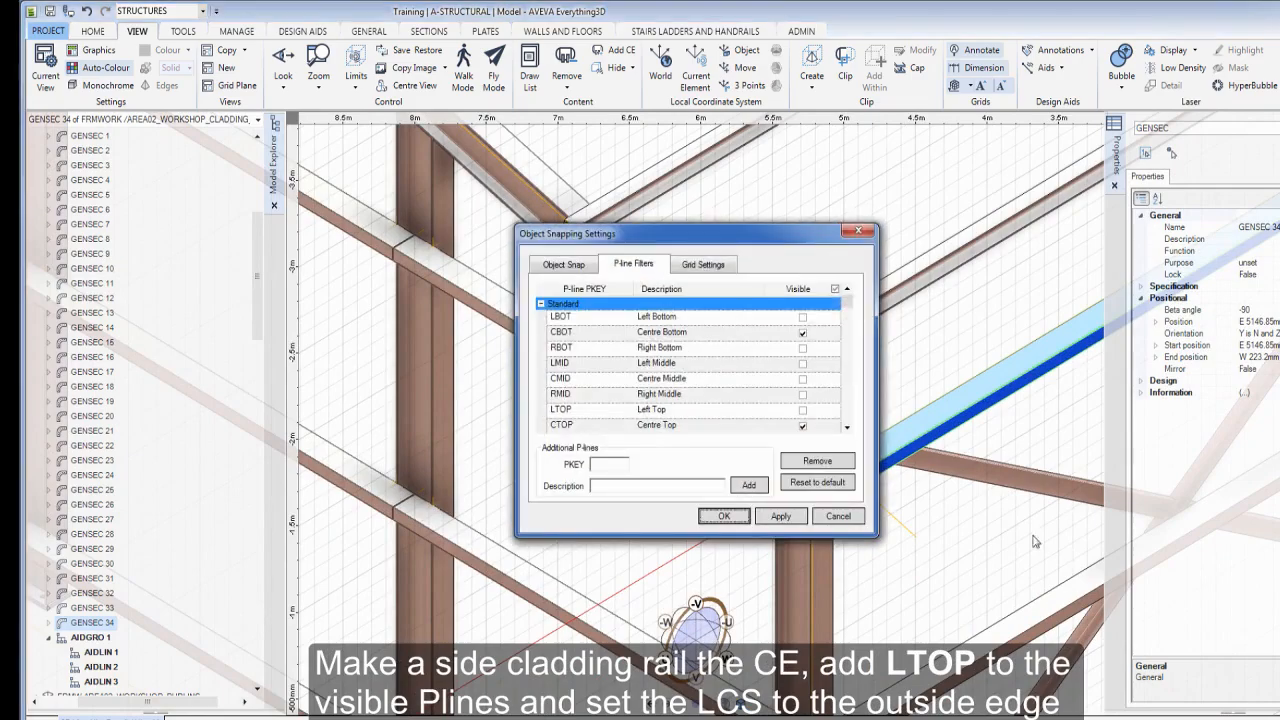
click(803, 412)
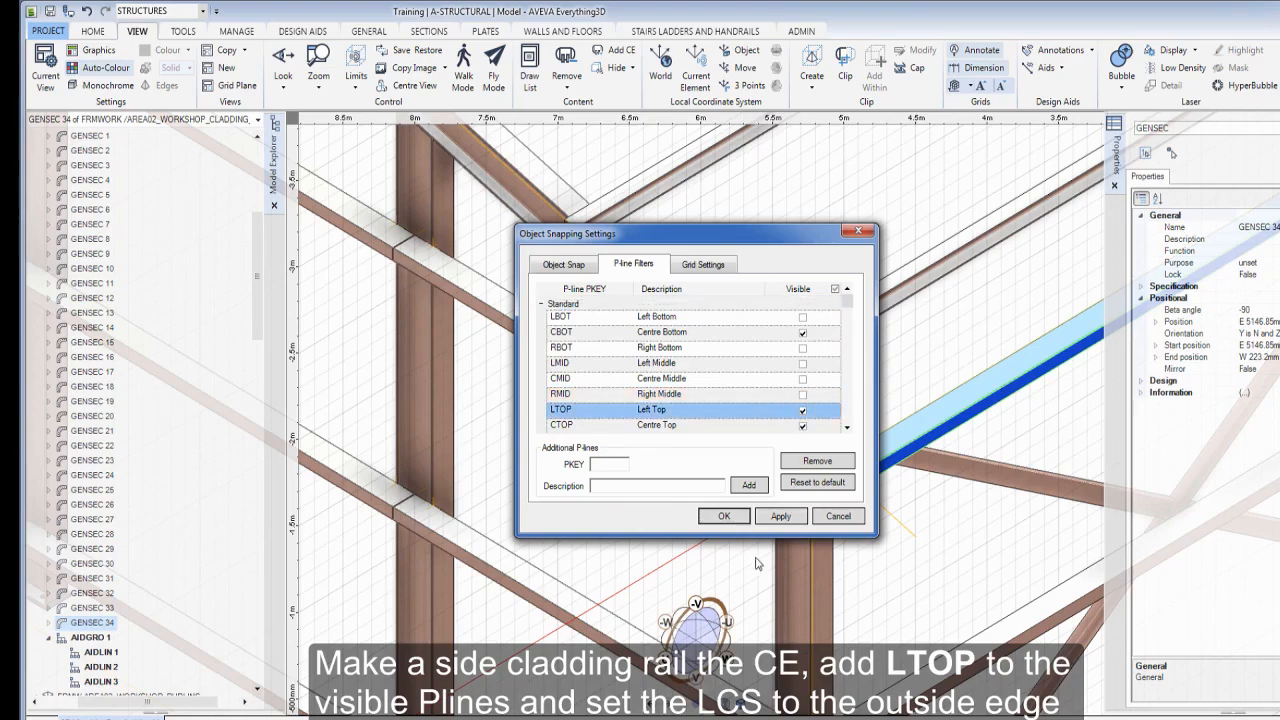
click(726, 516)
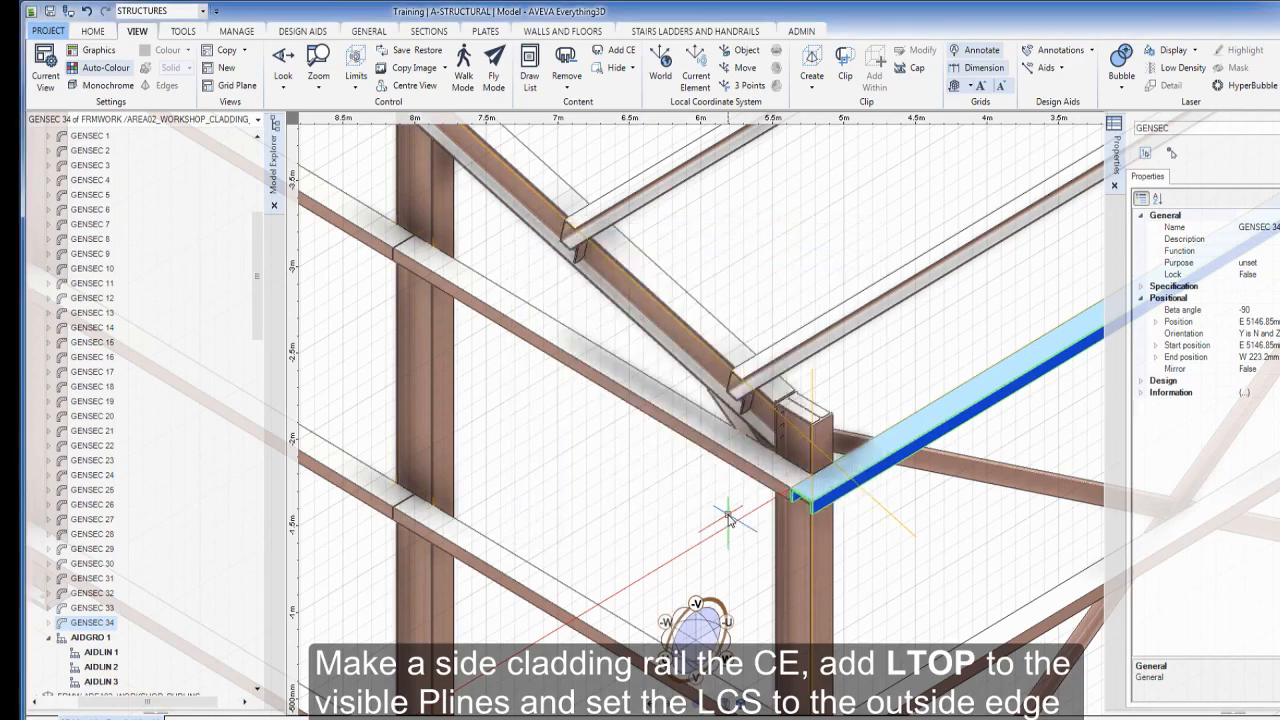
click(812, 497)
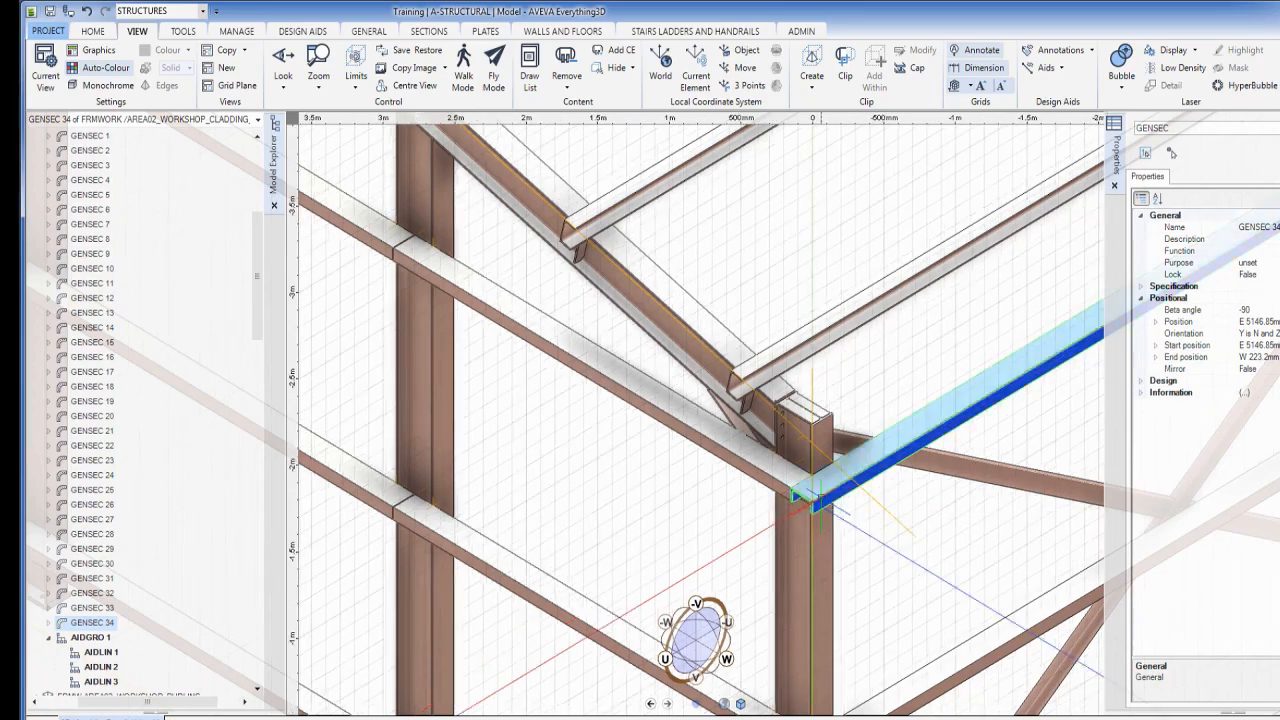
mouse_move(802, 533)
middle_down()
mouse_move(822, 525)
mouse_move(796, 525)
middle_up()
scroll(899, 468, down, 3)
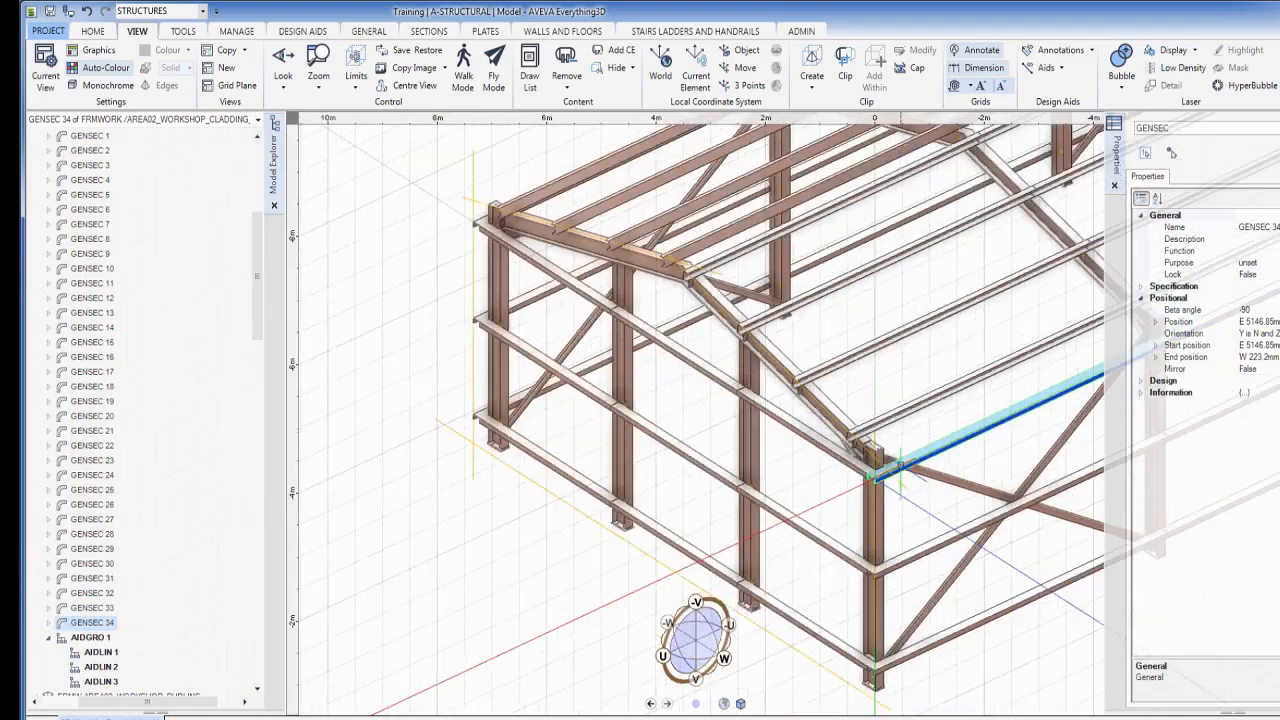
scroll(935, 475, down, 2)
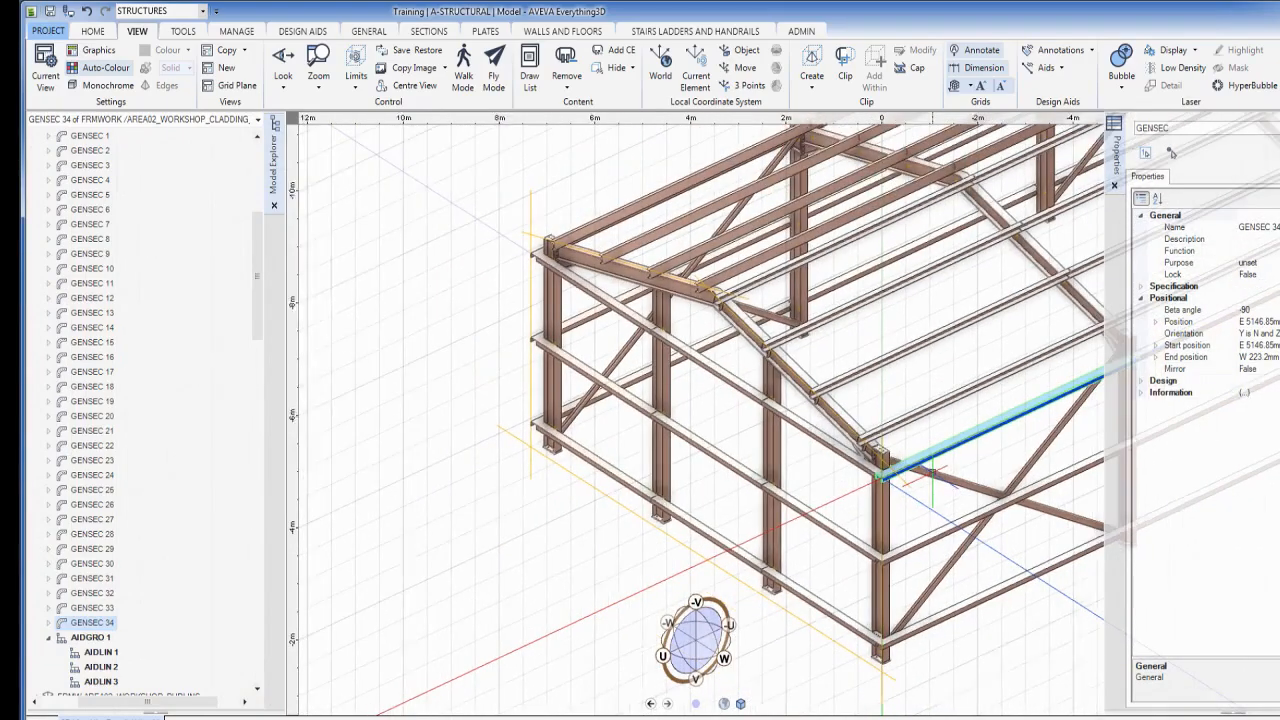
middle_drag(927, 463, 584, 378)
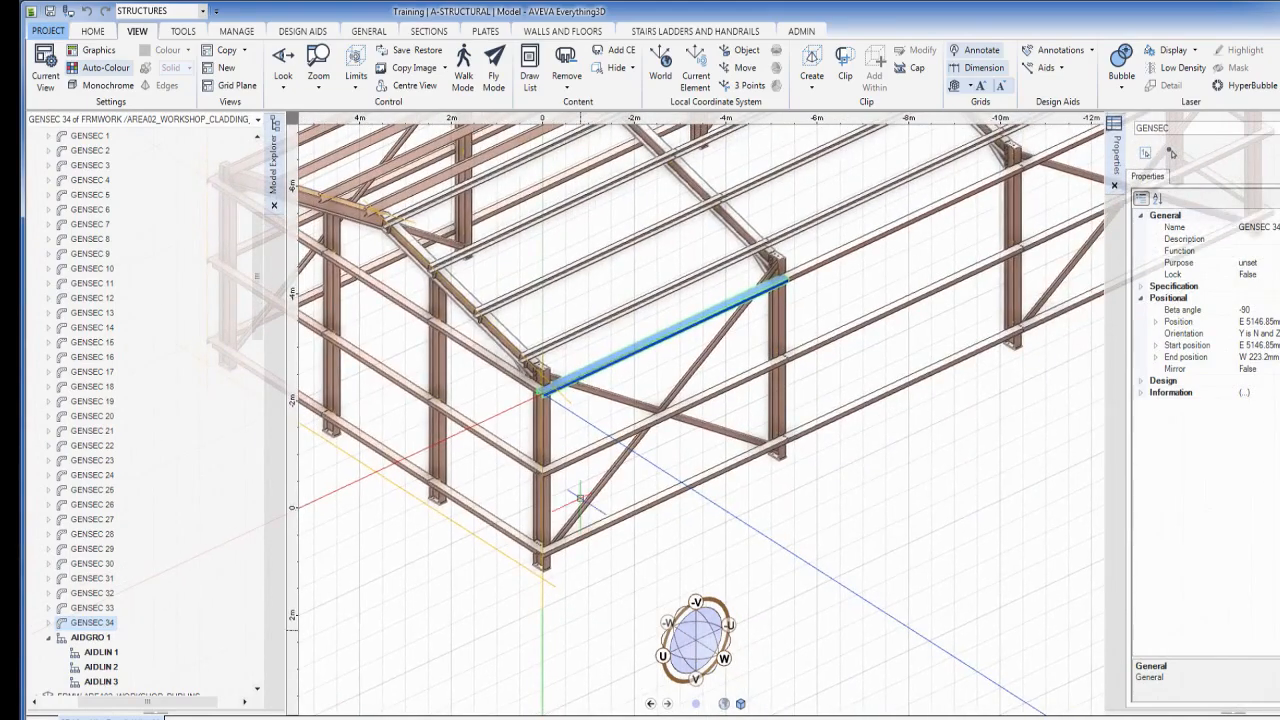
scroll(581, 497, up, 2)
scroll(557, 536, up, 1)
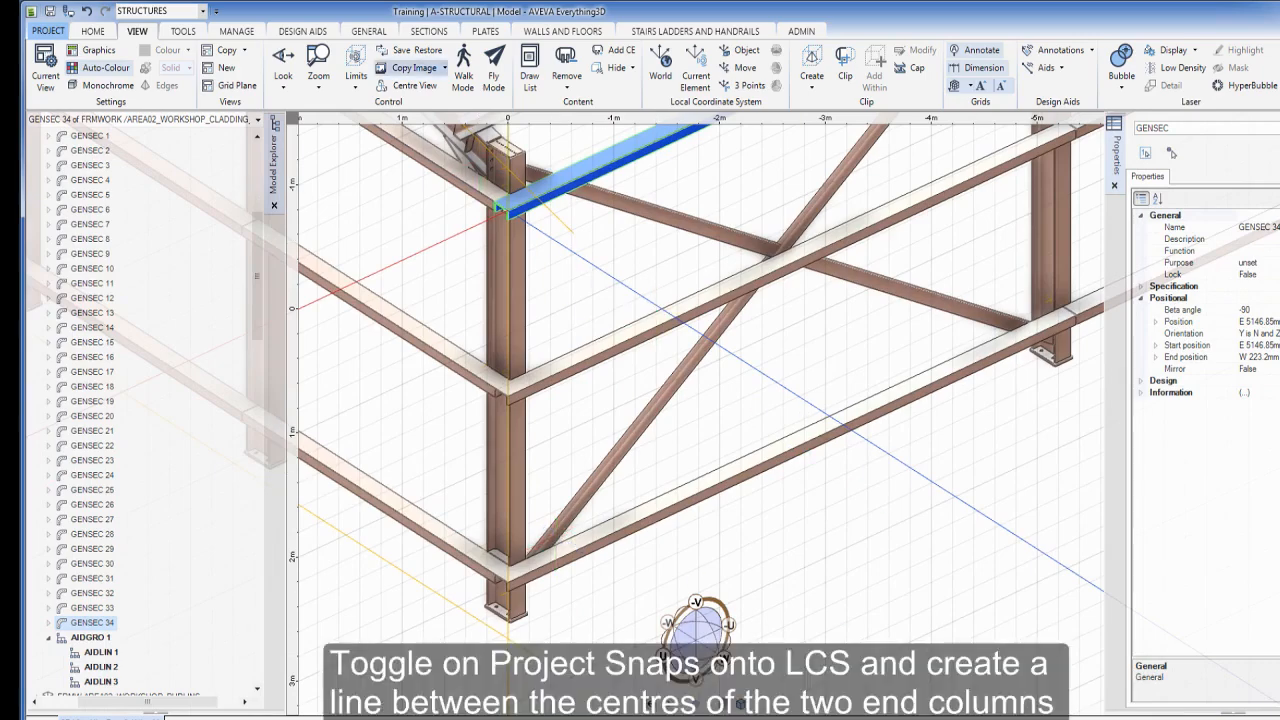
Draw an aid line between the CBOT base centres of the two end columns
click(302, 31)
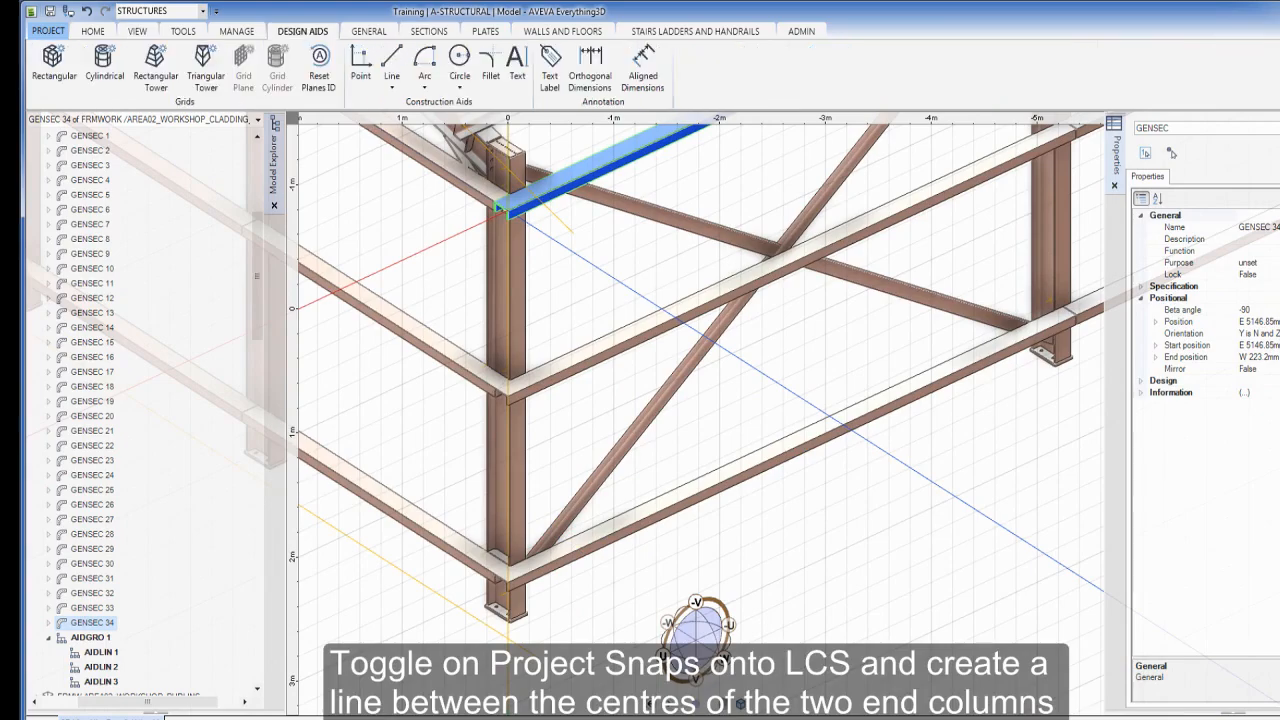
click(392, 62)
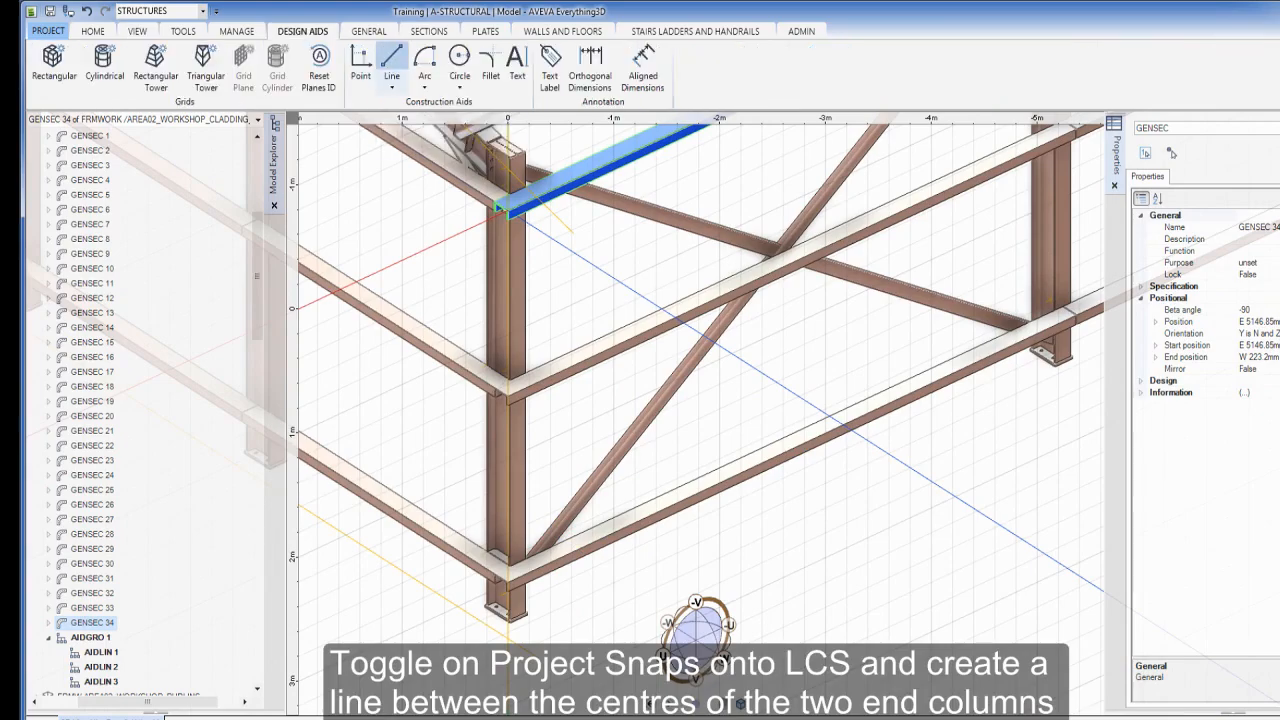
click(517, 617)
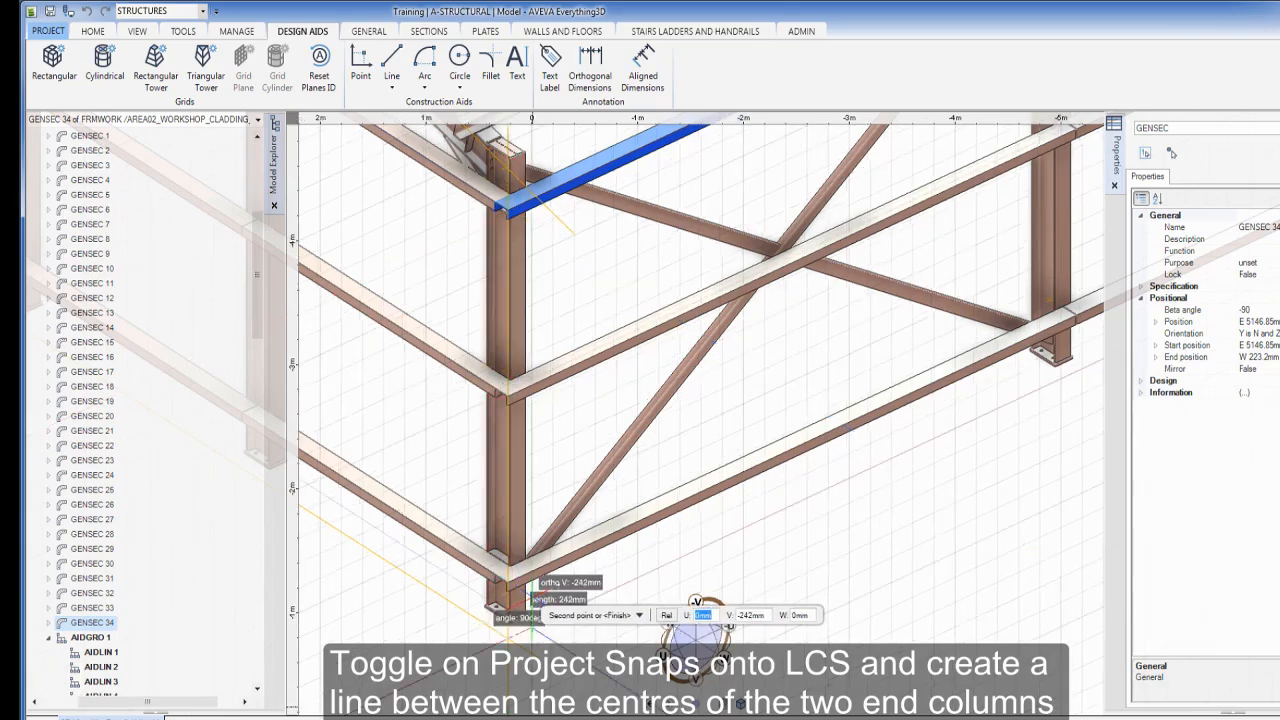
scroll(628, 446, down, 5)
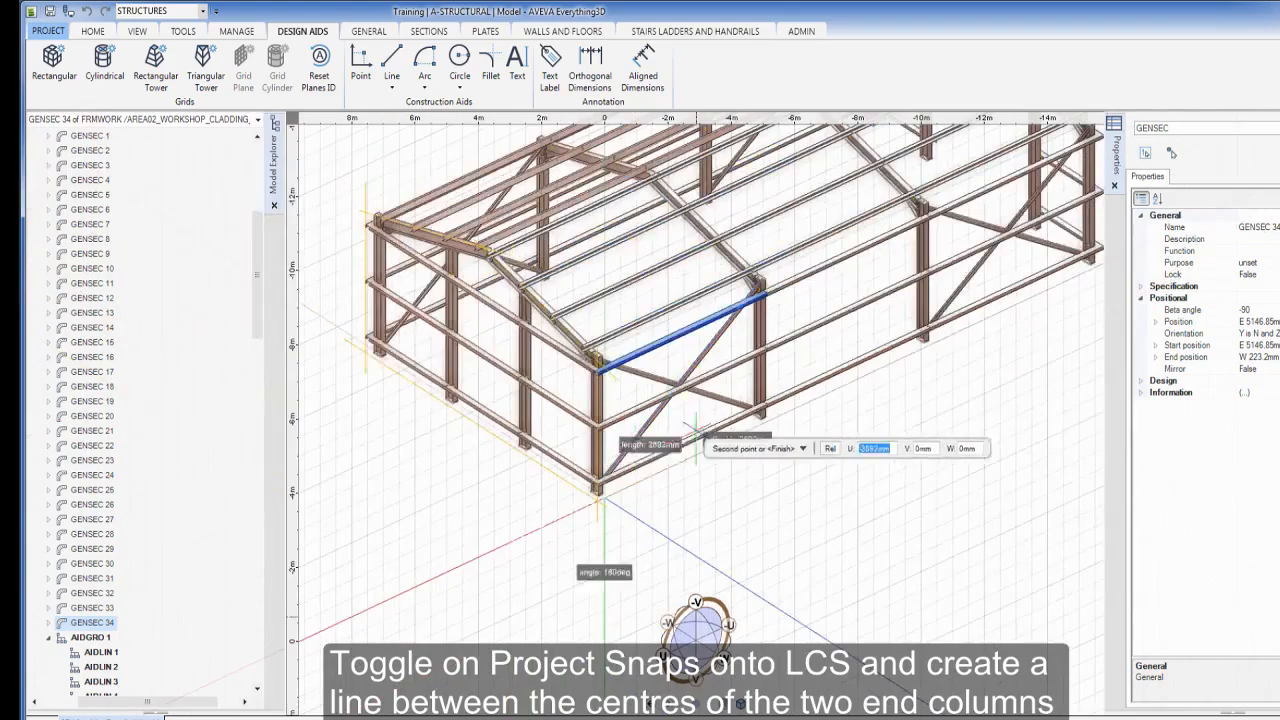
middle_drag(654, 493, 546, 577)
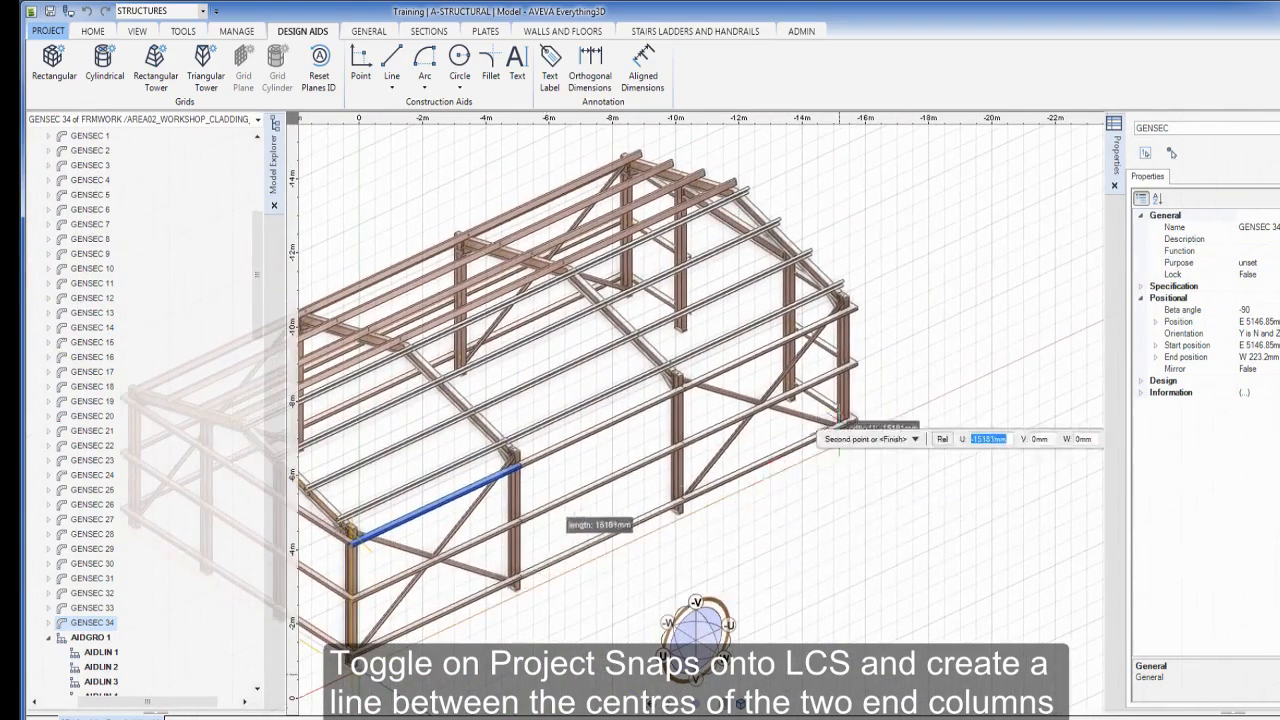
scroll(878, 408, up, 4)
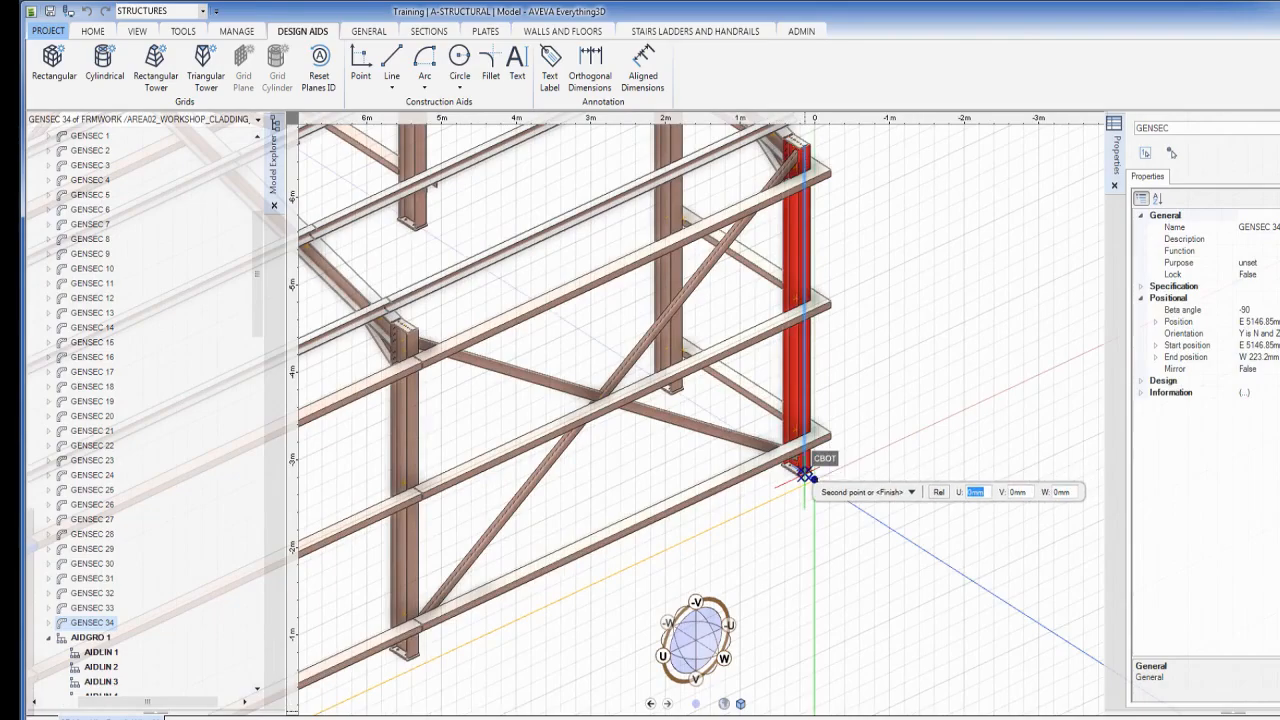
scroll(805, 474, down, 5)
scroll(805, 476, down, 1)
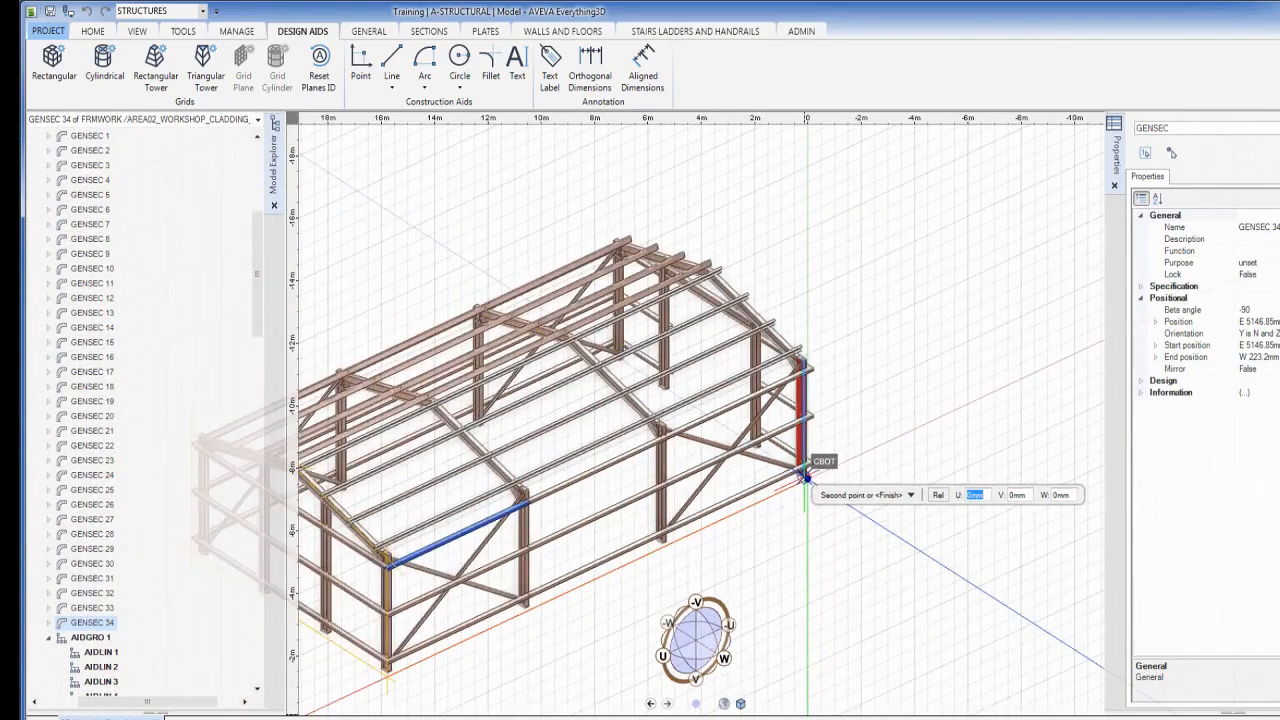
key(Escape)
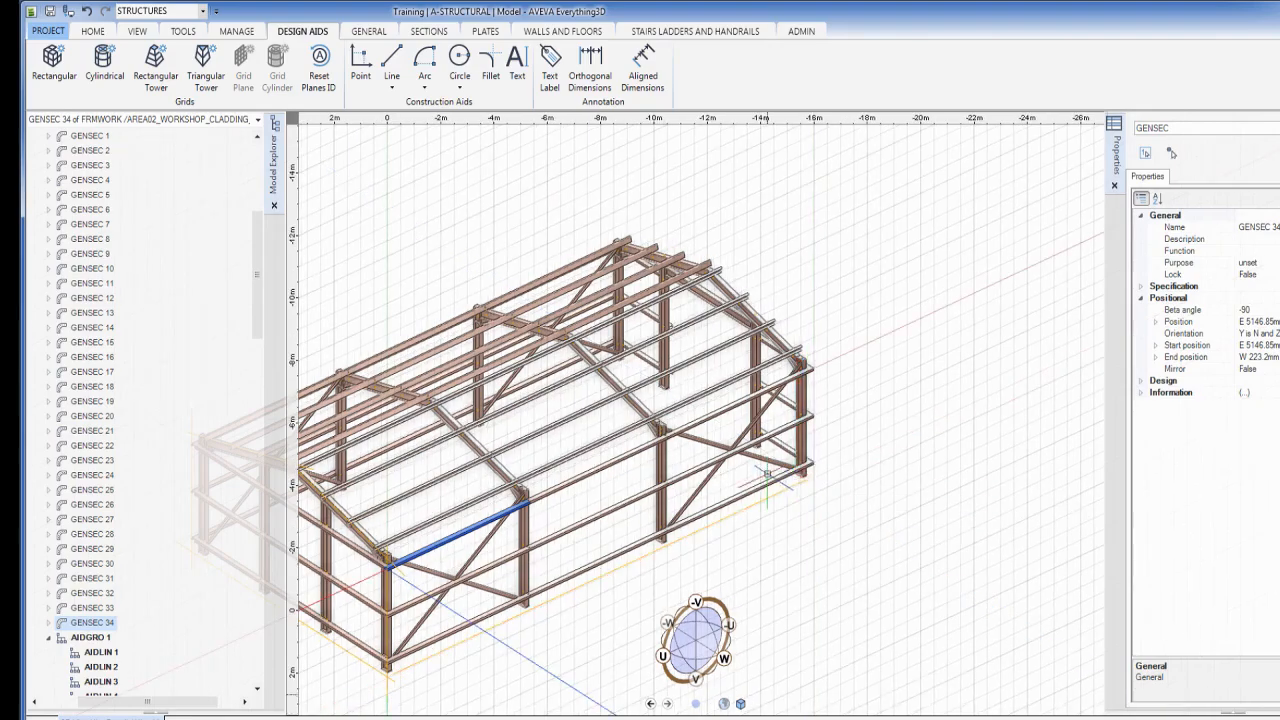
middle_drag(608, 471, 873, 362)
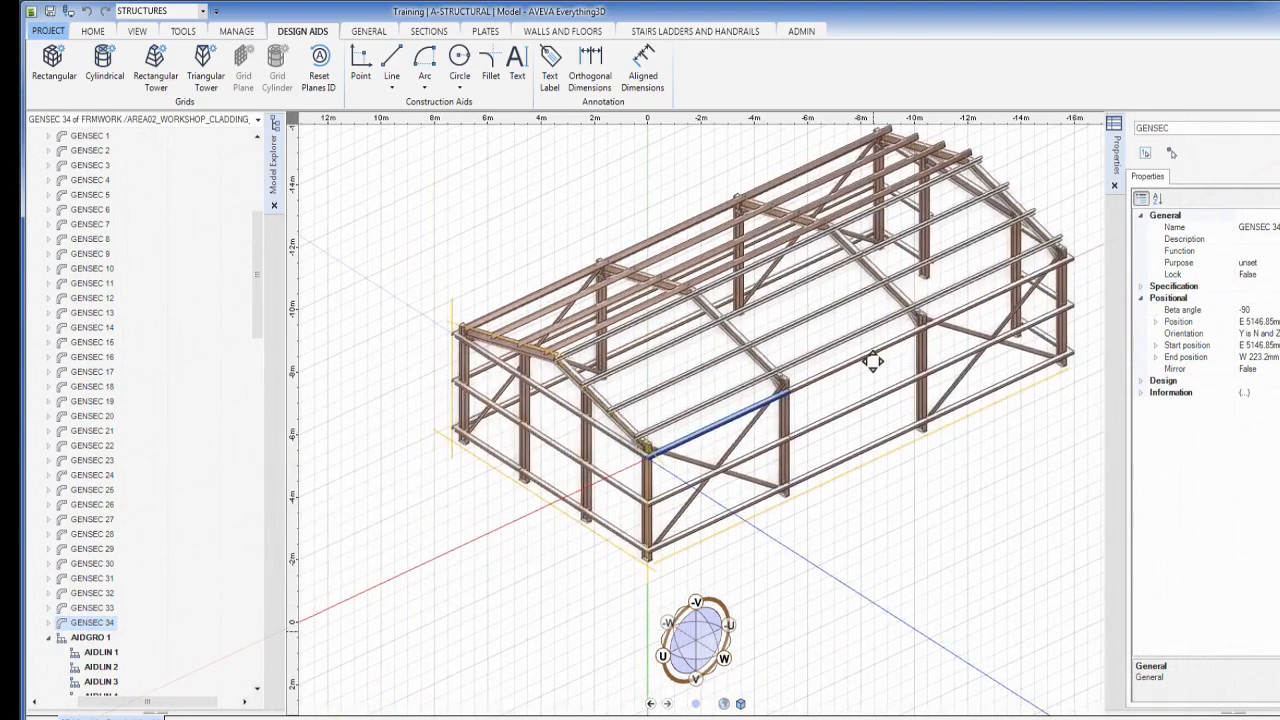
scroll(422, 405, up, 2)
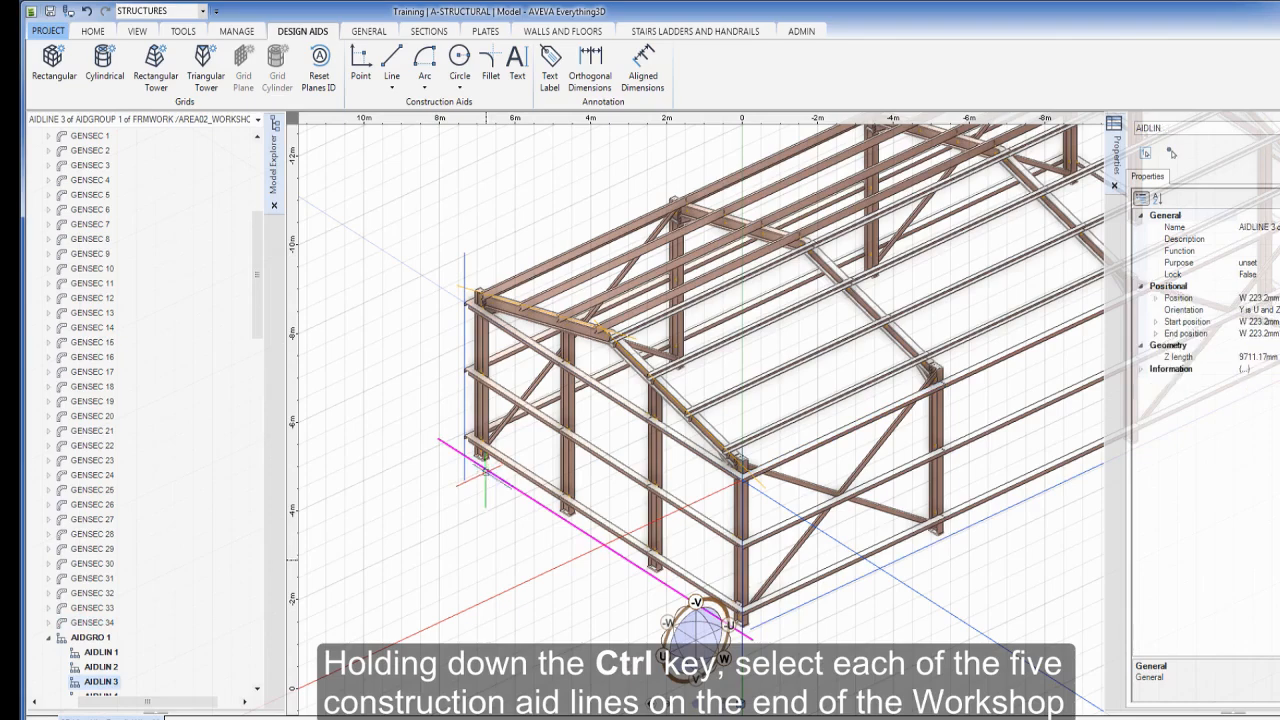
Add the vertical end aid line and both roof-slope aid lines to the selection
ctrl+click(464, 410)
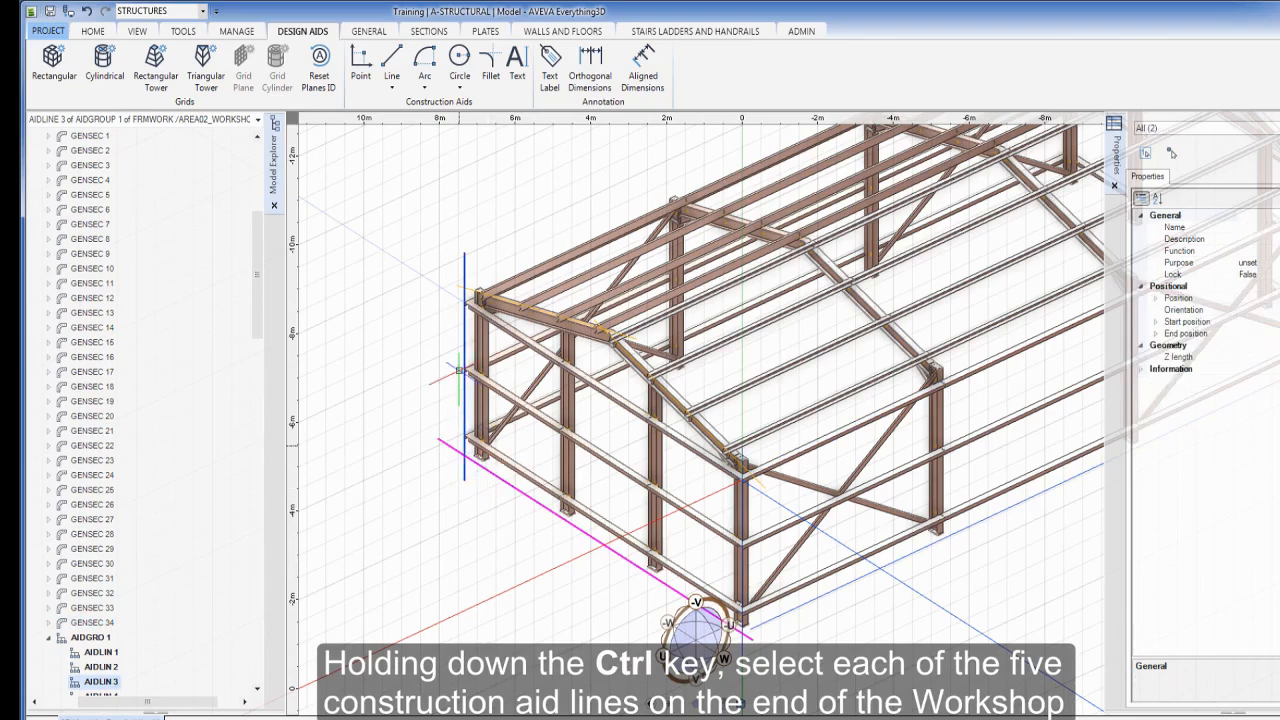
ctrl+click(458, 287)
ctrl+click(758, 479)
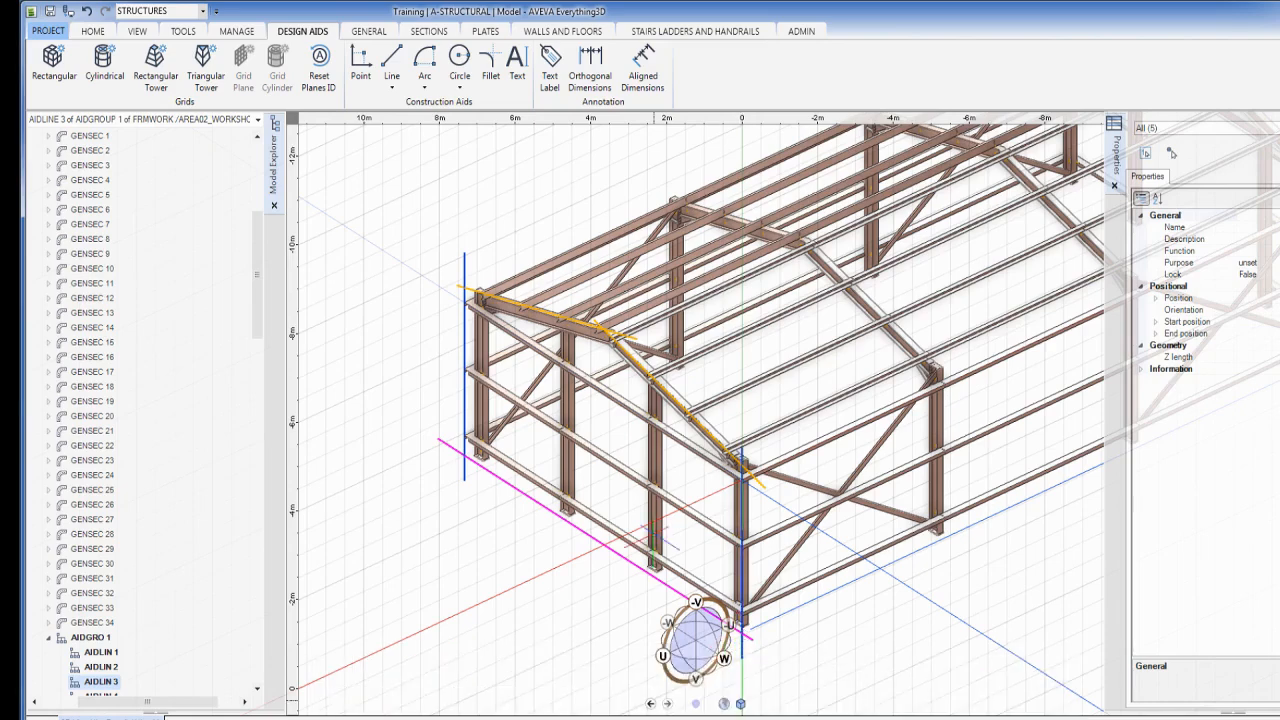
click(93, 31)
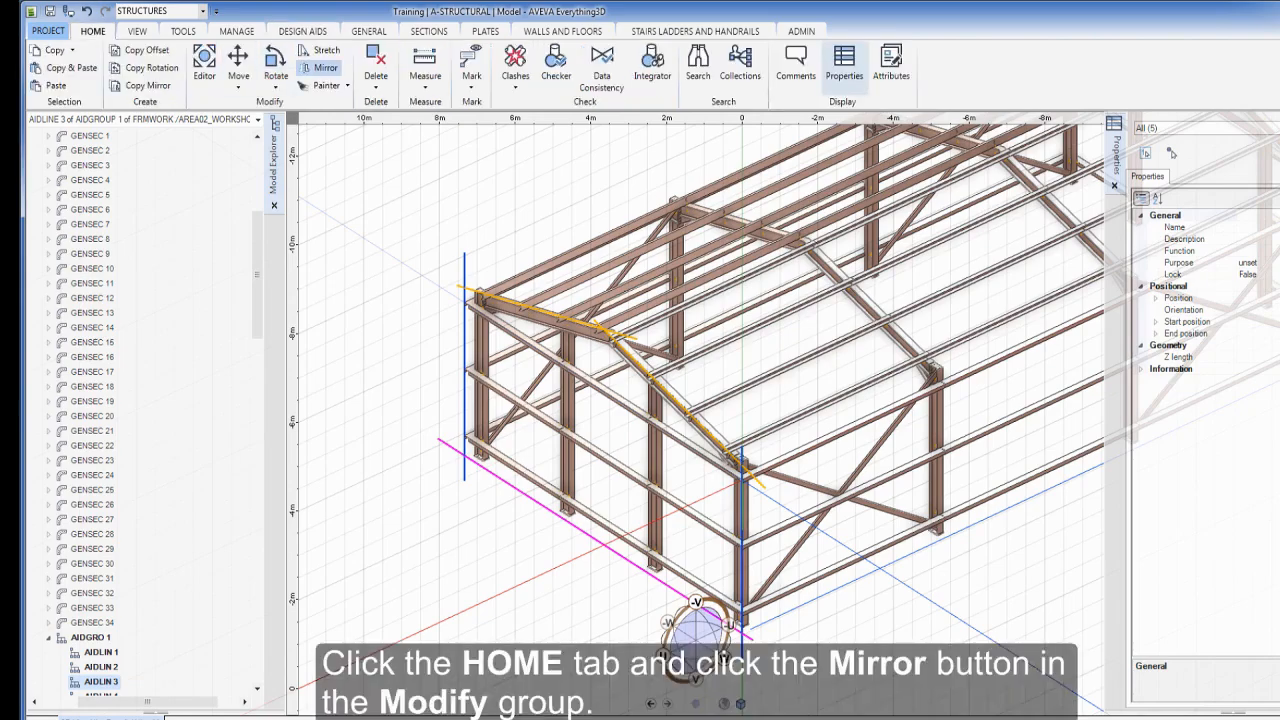
Start mirroring the selected aid lines with object snapping limited to graphic midpoints
click(322, 67)
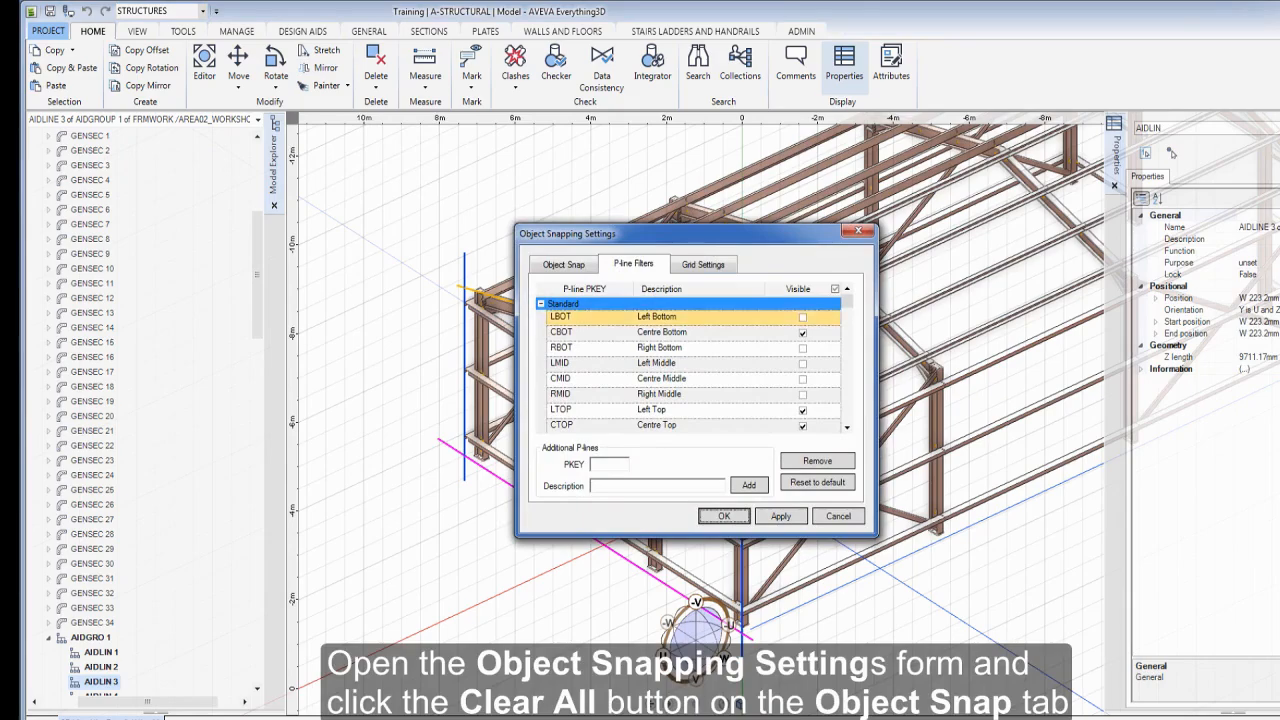
click(564, 265)
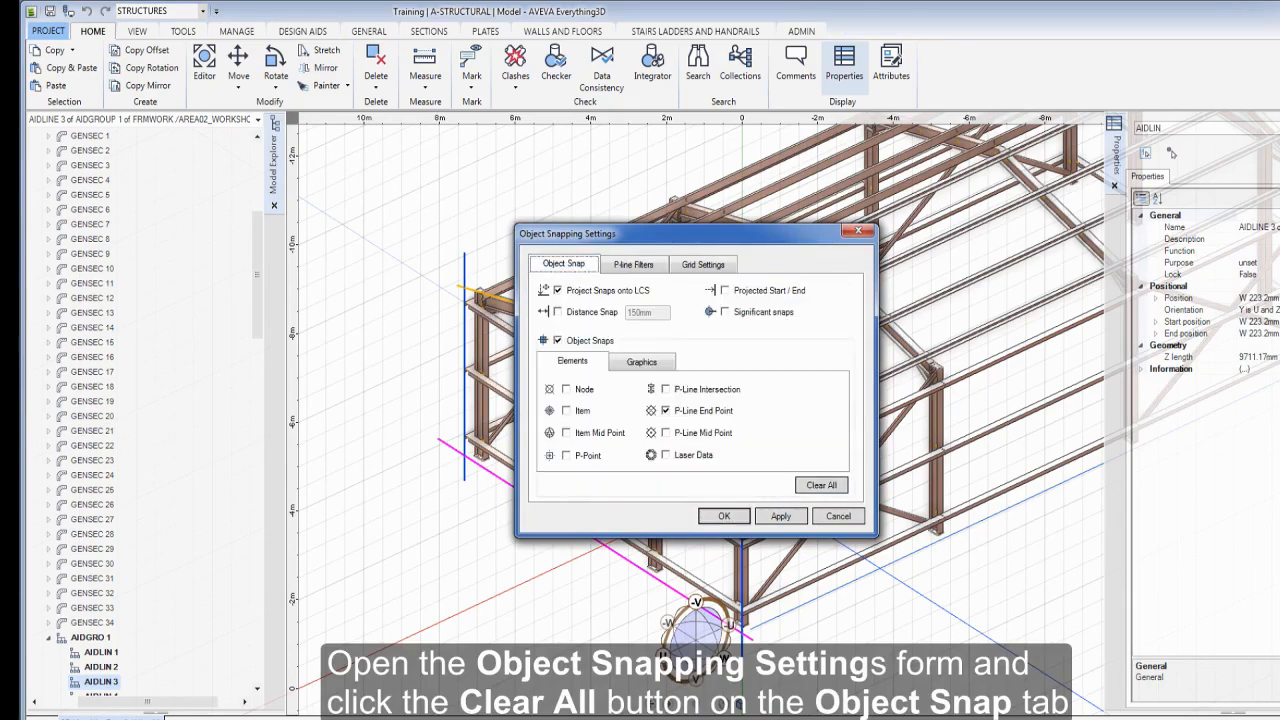
click(821, 485)
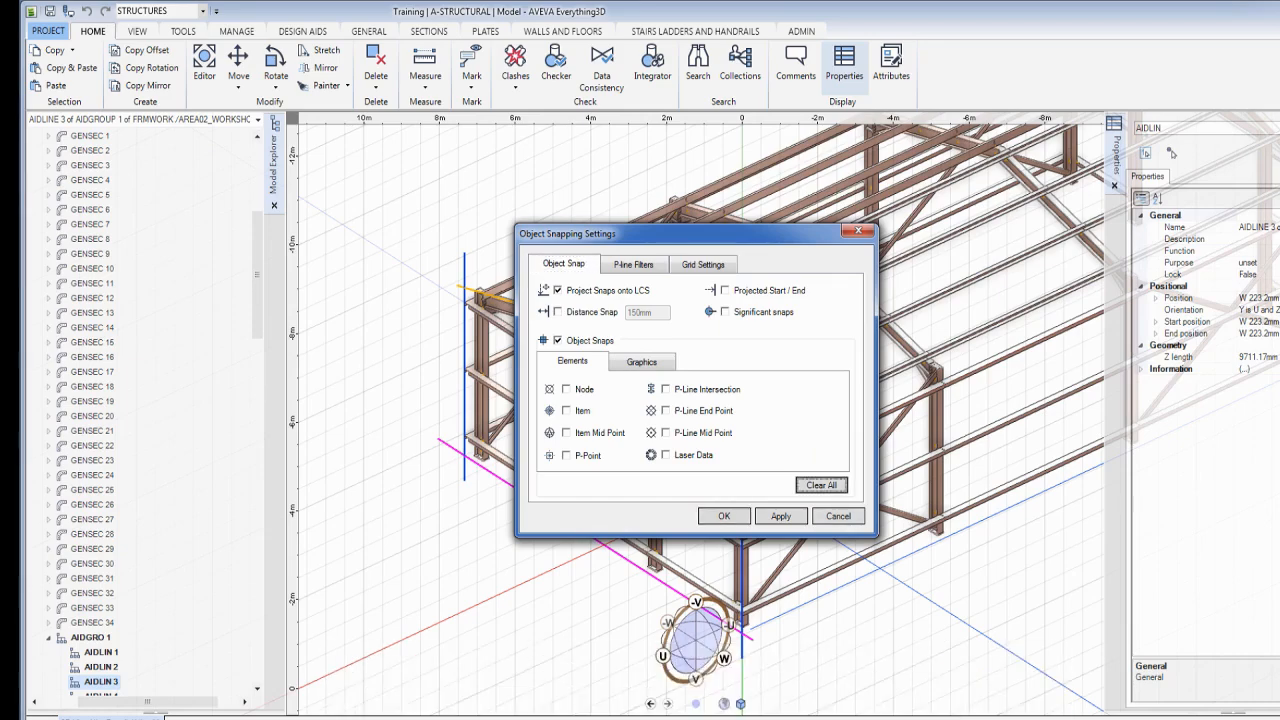
click(641, 361)
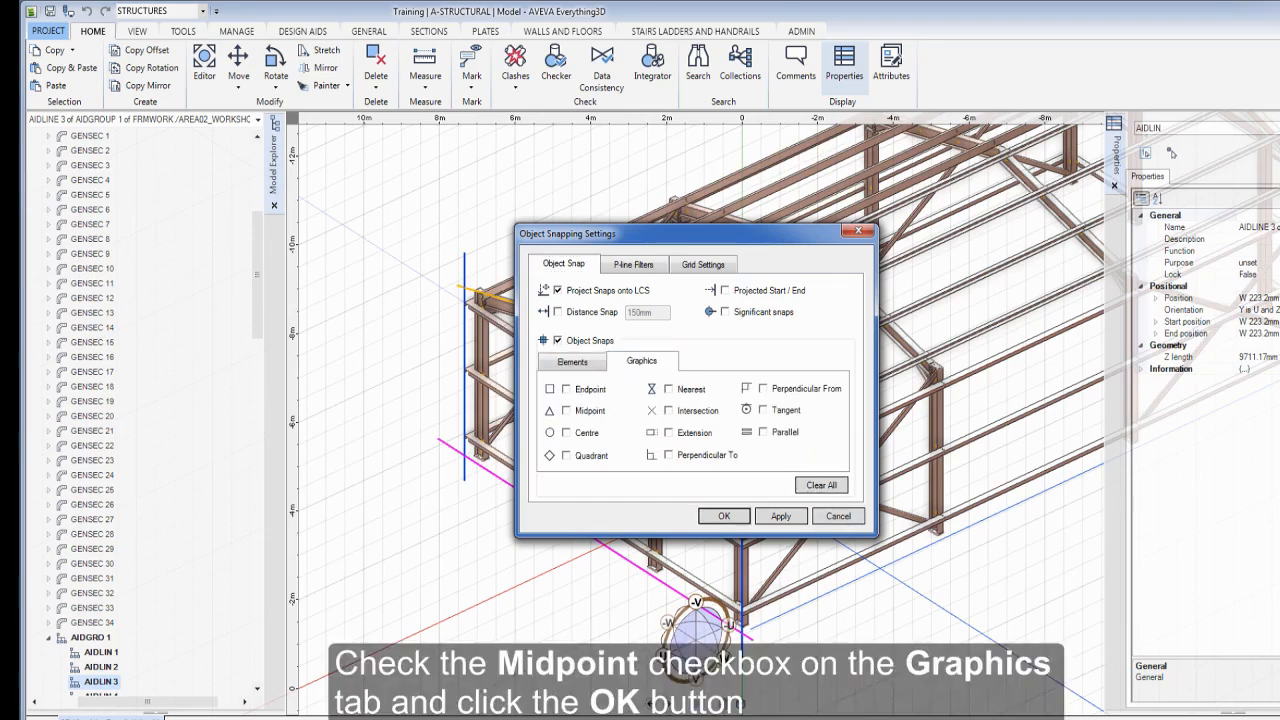
click(566, 410)
click(724, 516)
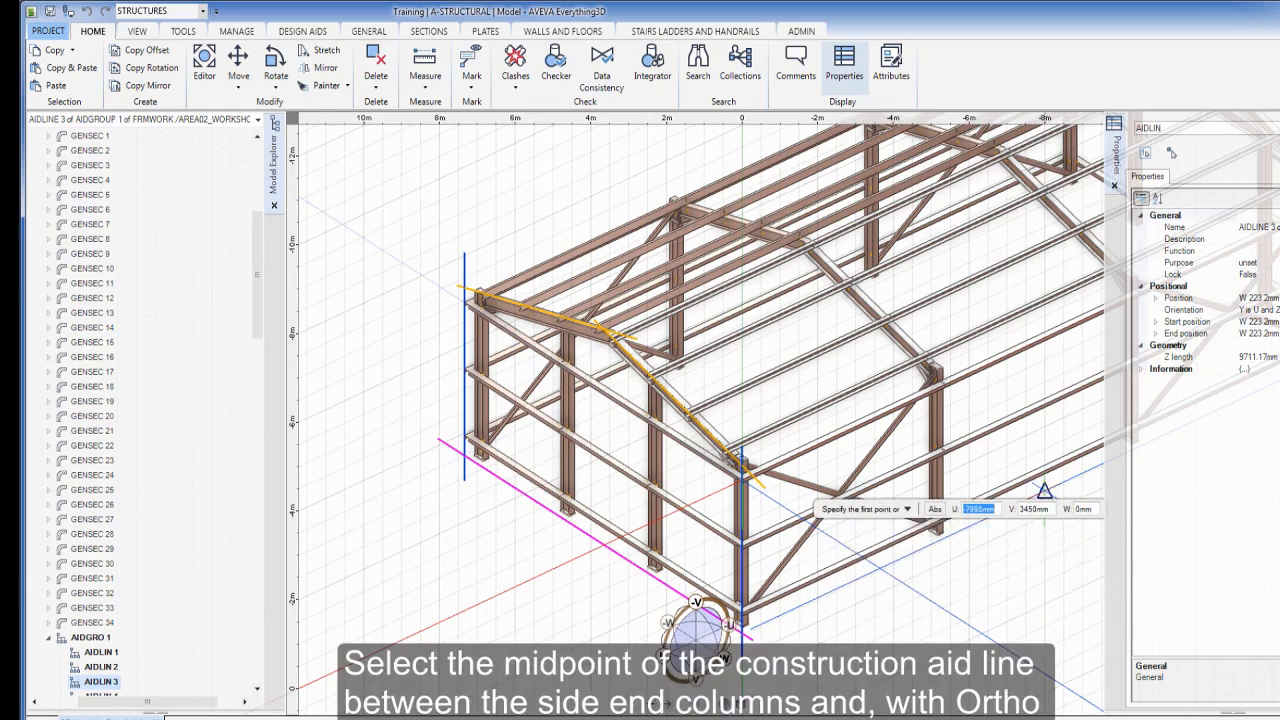
Mirror the end aid lines about the end-column line's midpoint onto the workshop's opposite end
click(1044, 490)
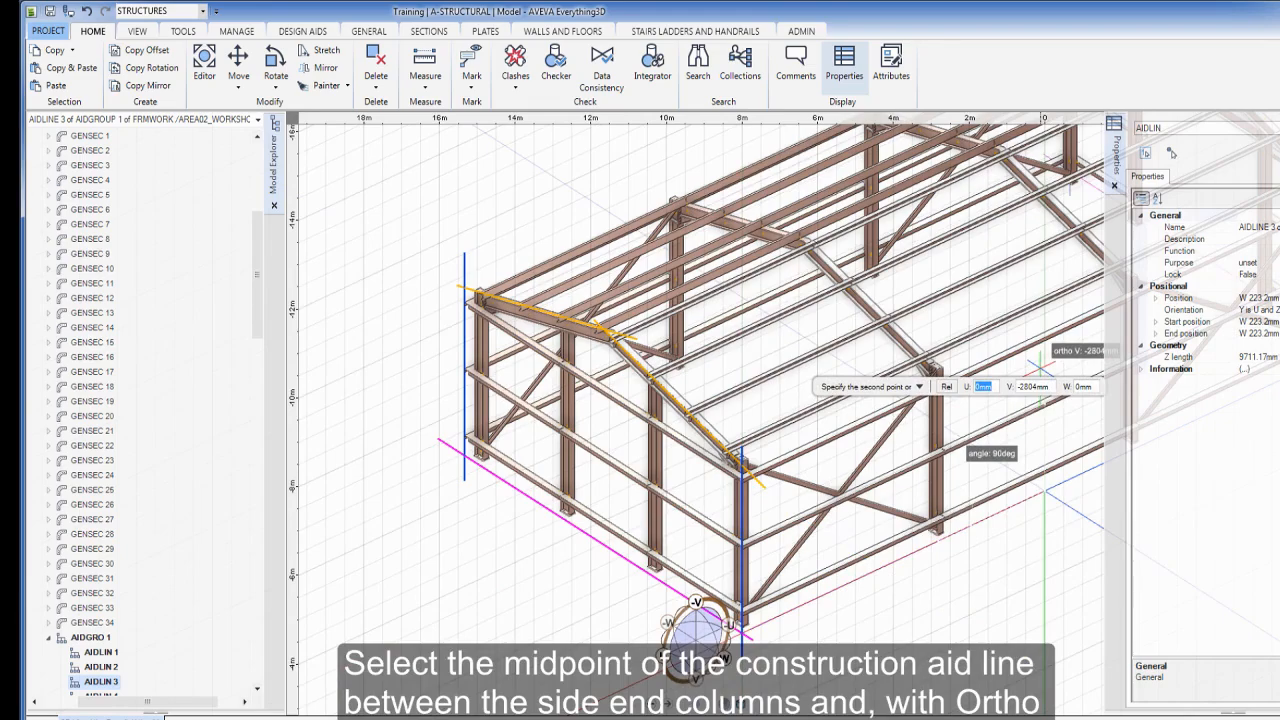
click(1039, 366)
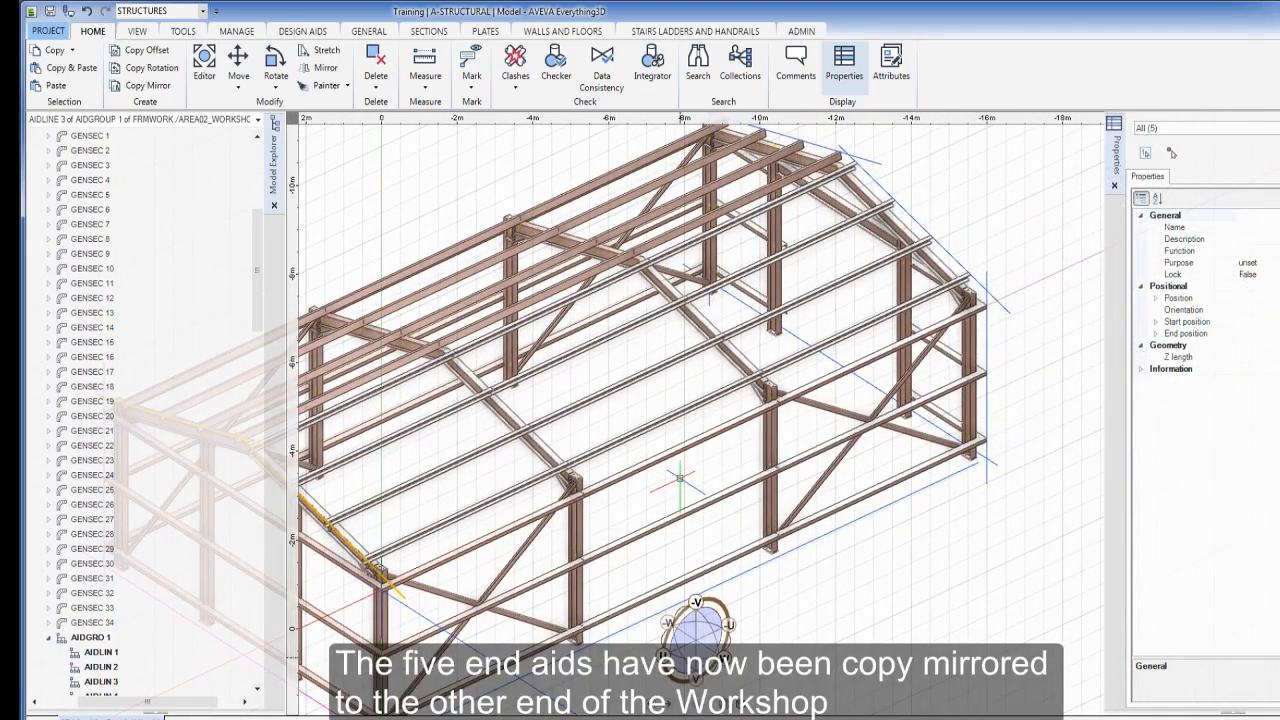
key(Escape)
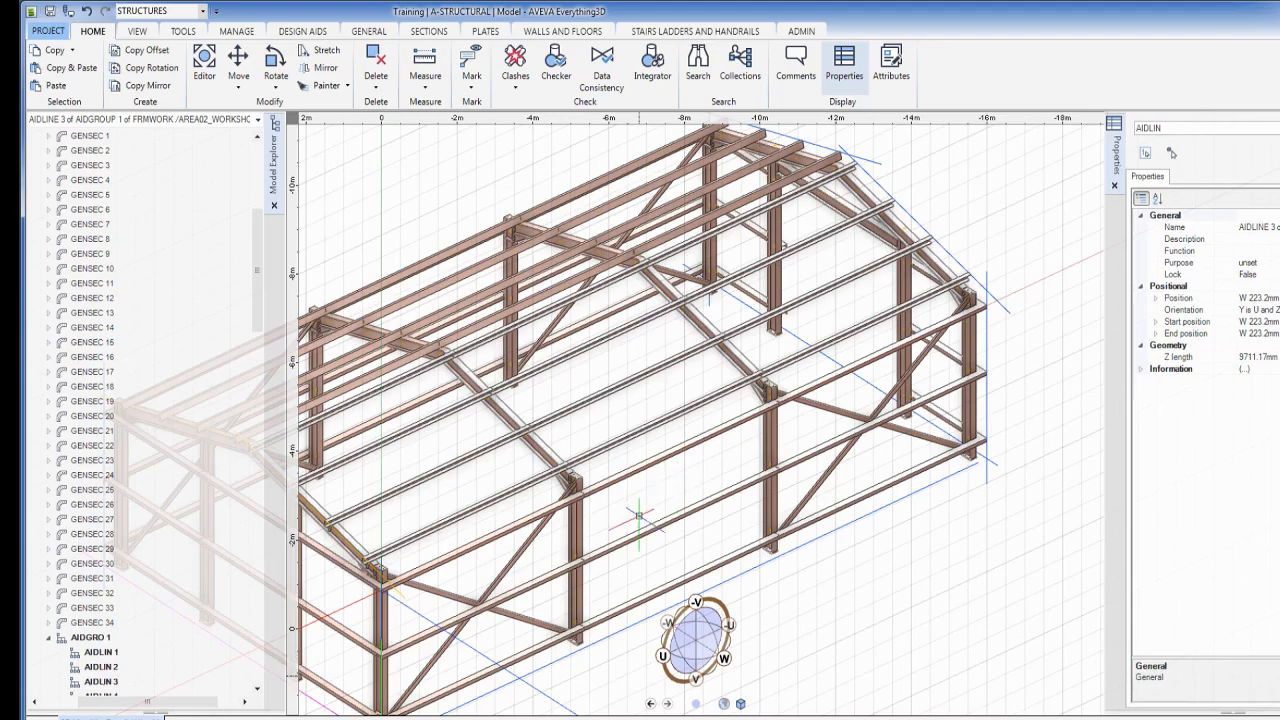
middle_drag(639, 516, 804, 431)
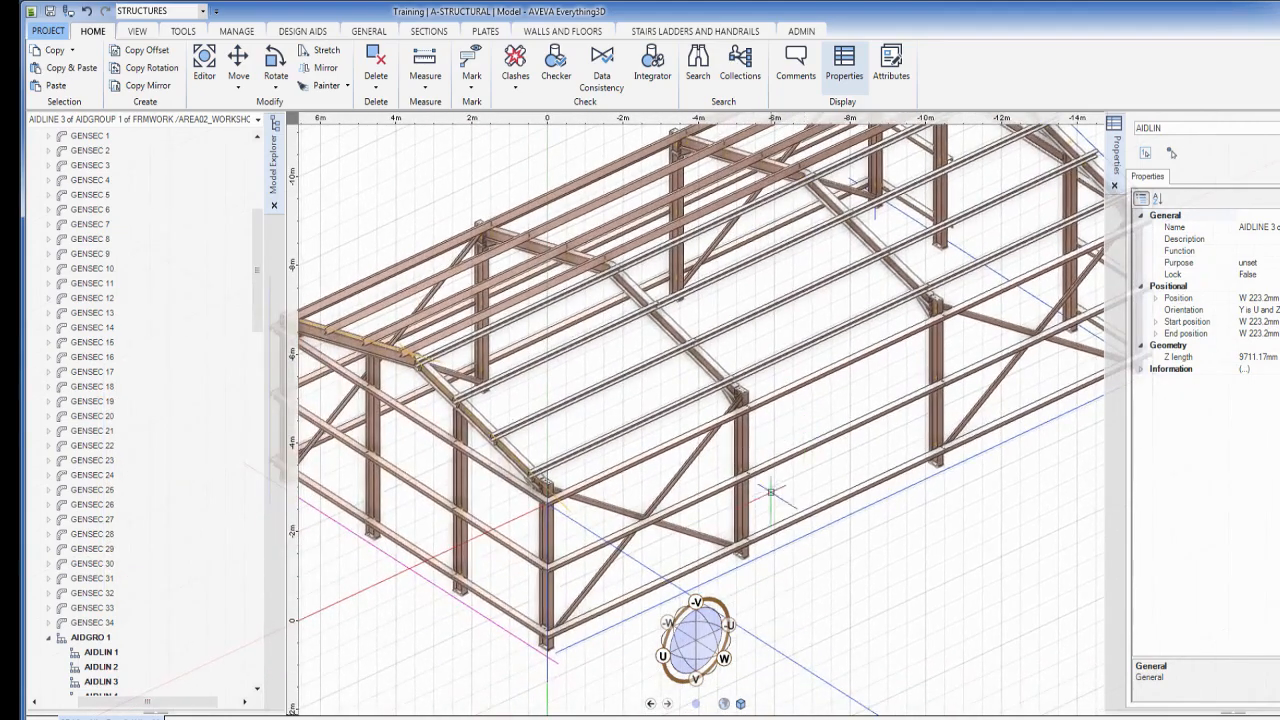
Start a new aid line with snapping switched from Midpoint back to P-Line End Point
scroll(771, 491, up, 5)
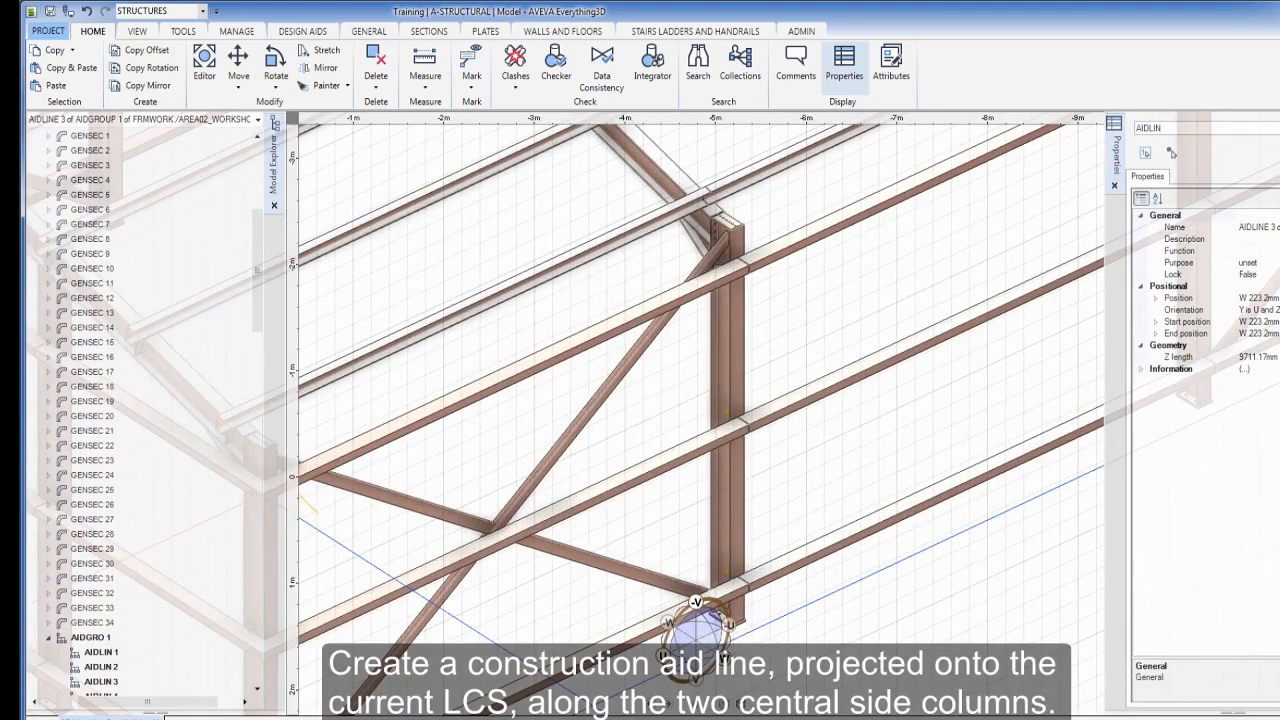
click(302, 31)
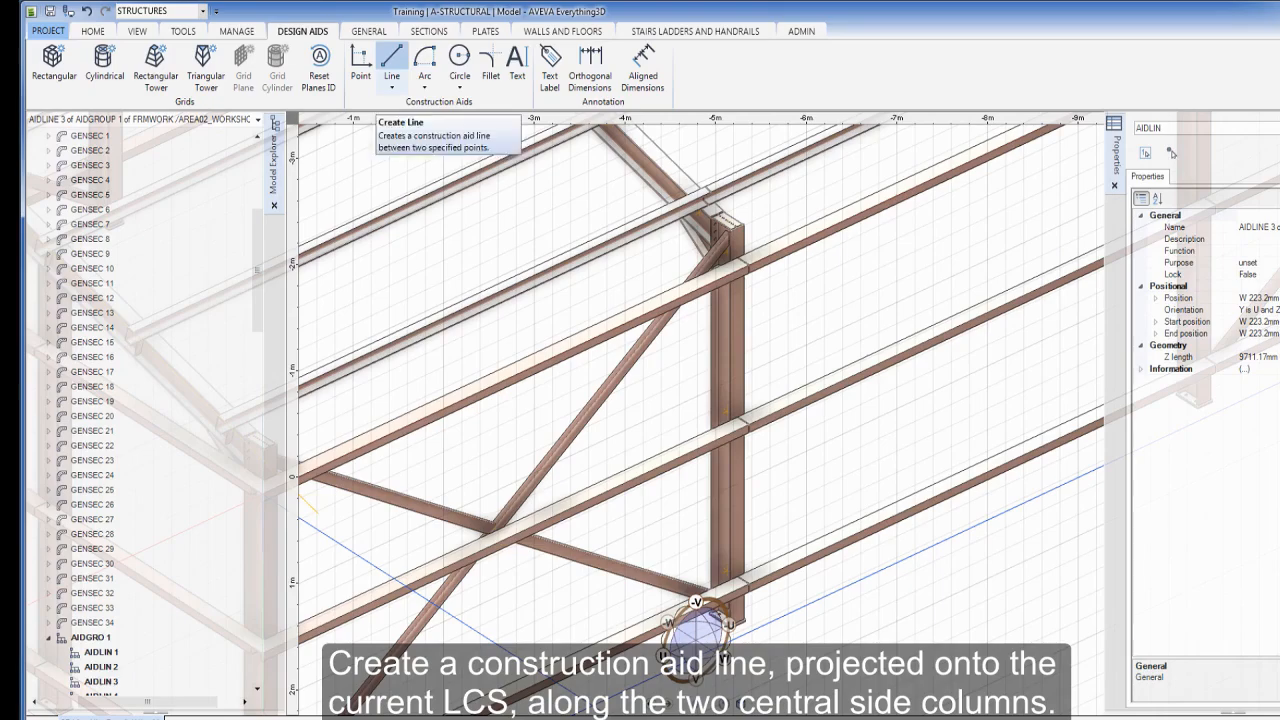
click(391, 62)
middle_drag(655, 517, 740, 490)
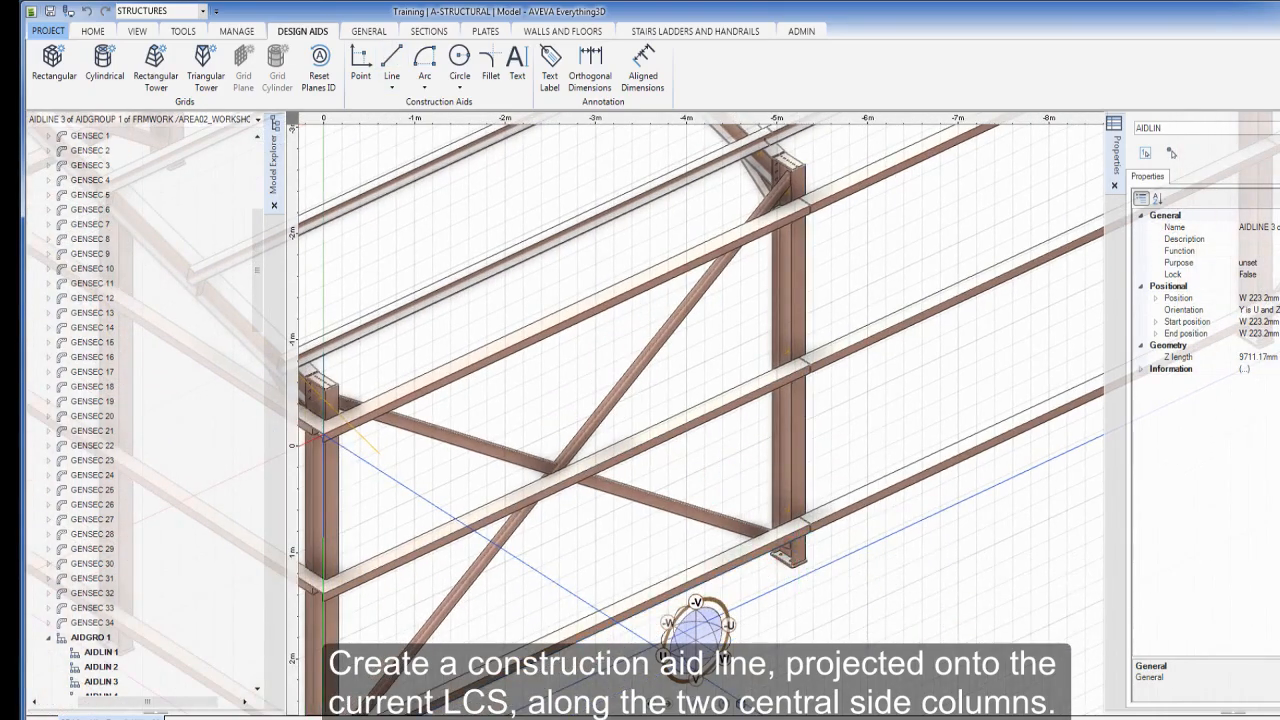
key(s)
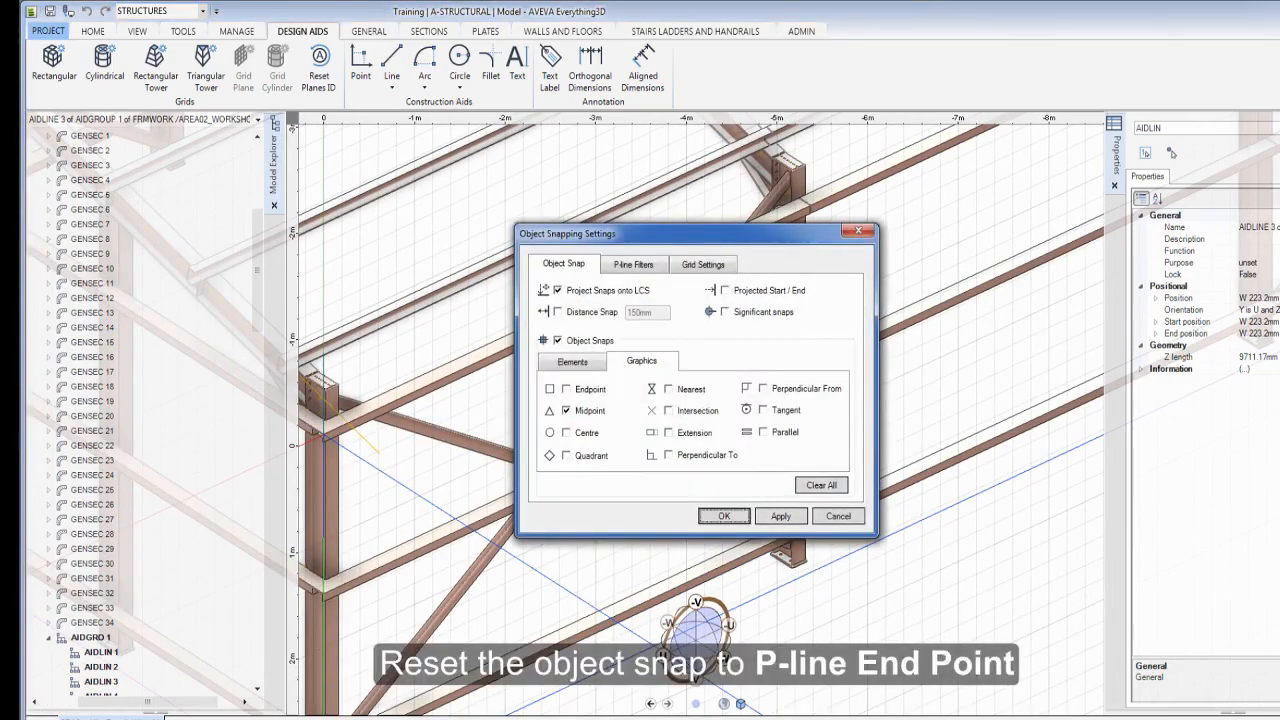
click(821, 485)
click(572, 362)
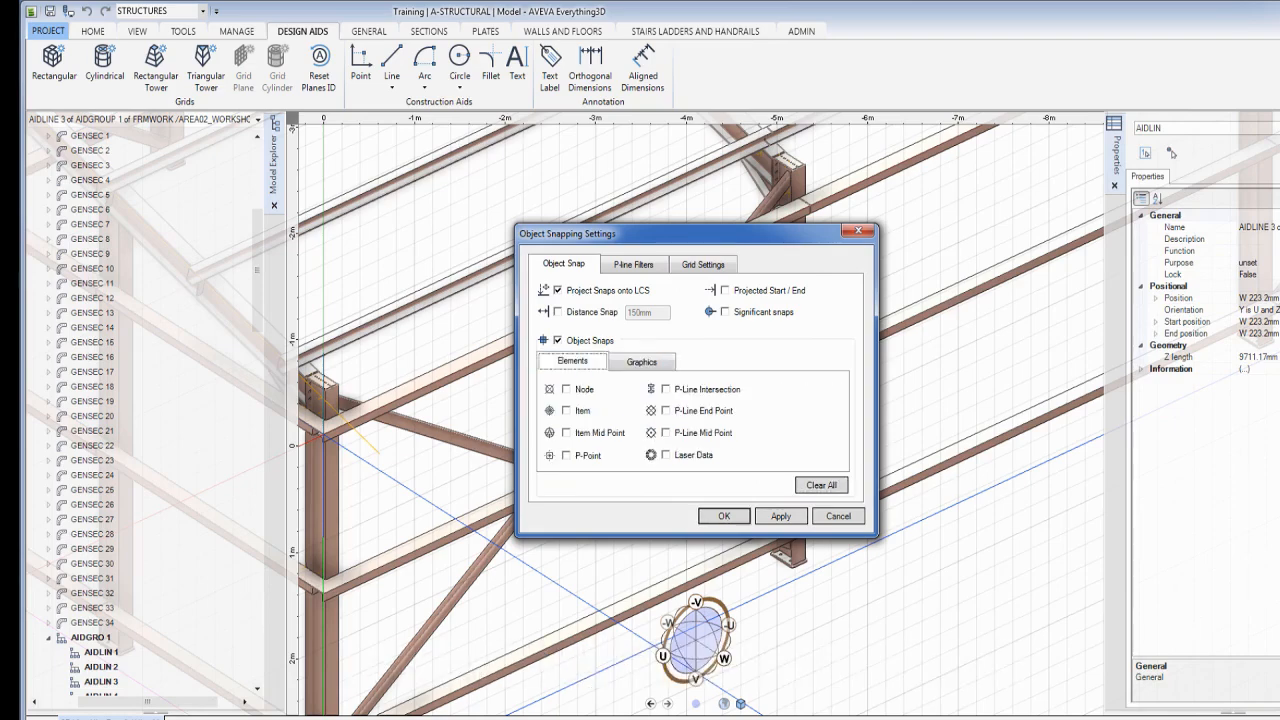
click(666, 411)
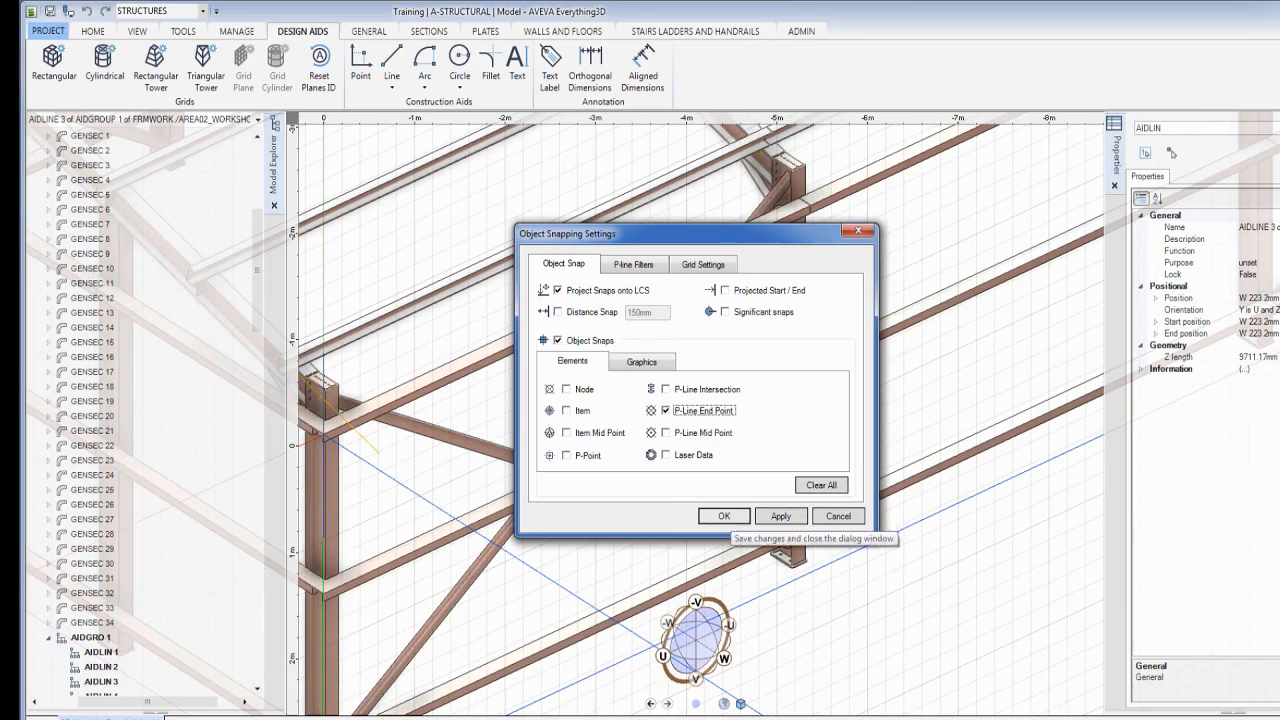
click(724, 516)
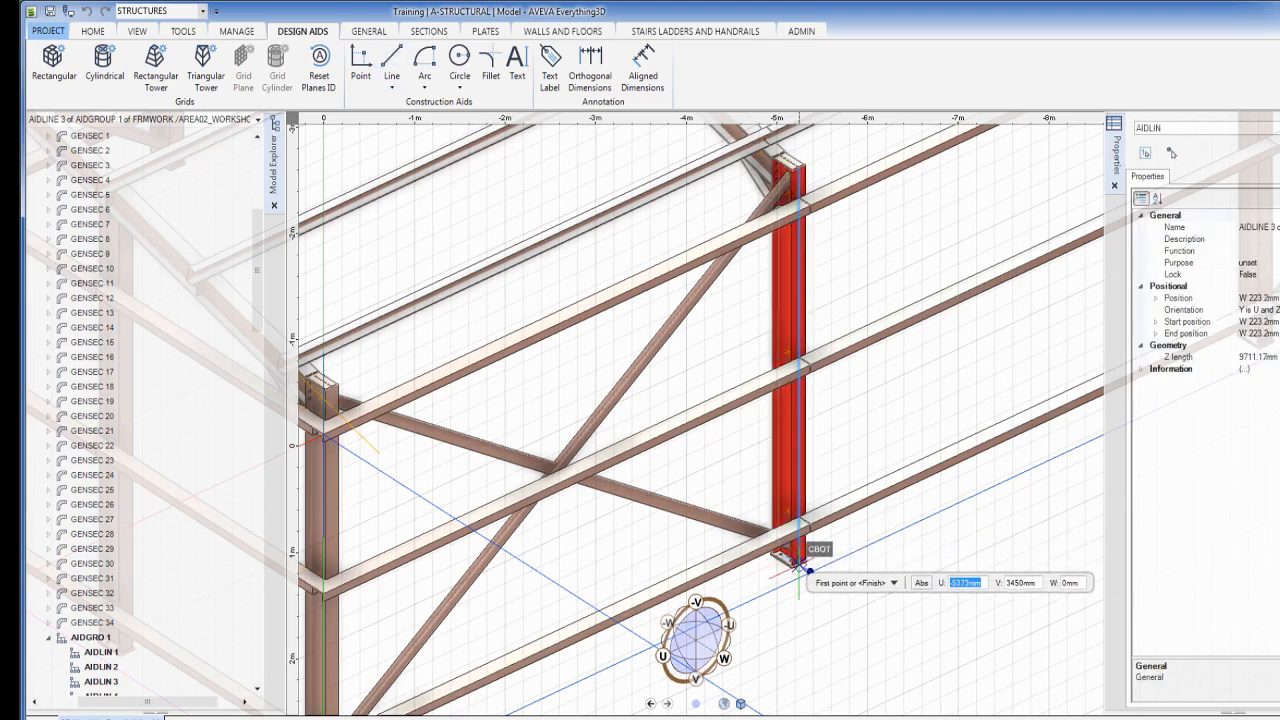
Draw vertical 3732 mm aid lines up both central side columns from their CBOT bases
click(801, 565)
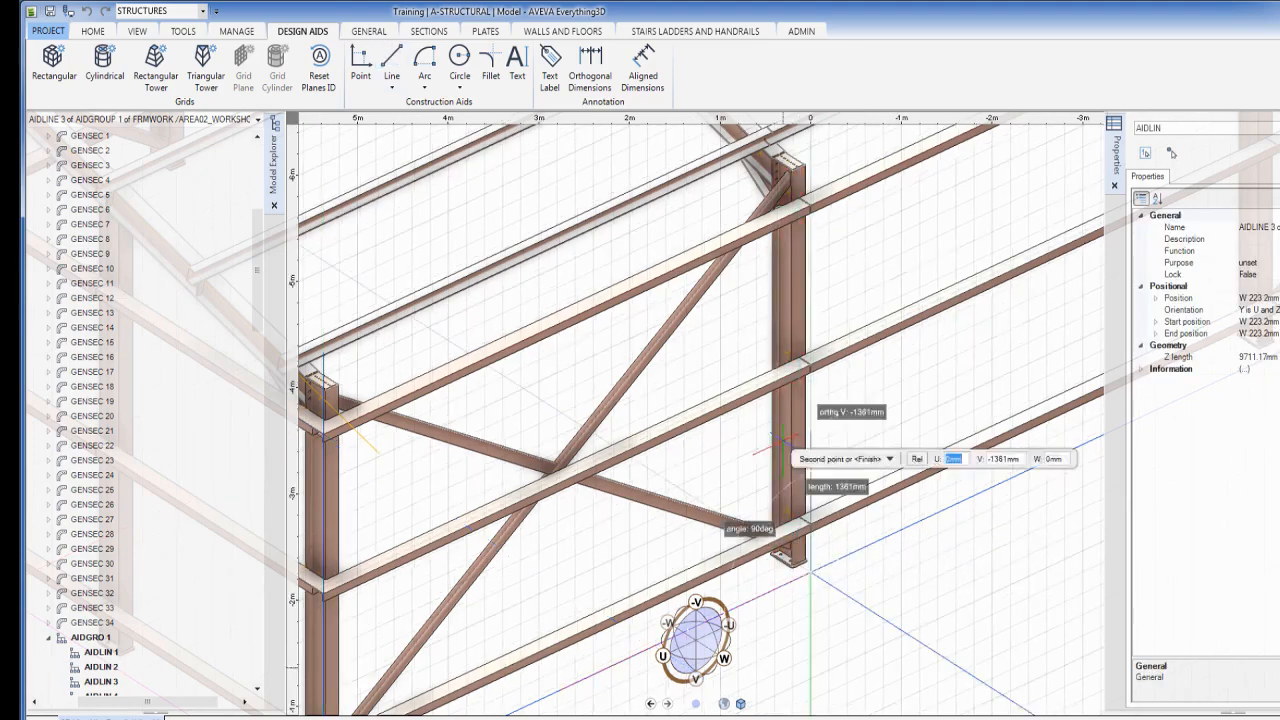
click(806, 170)
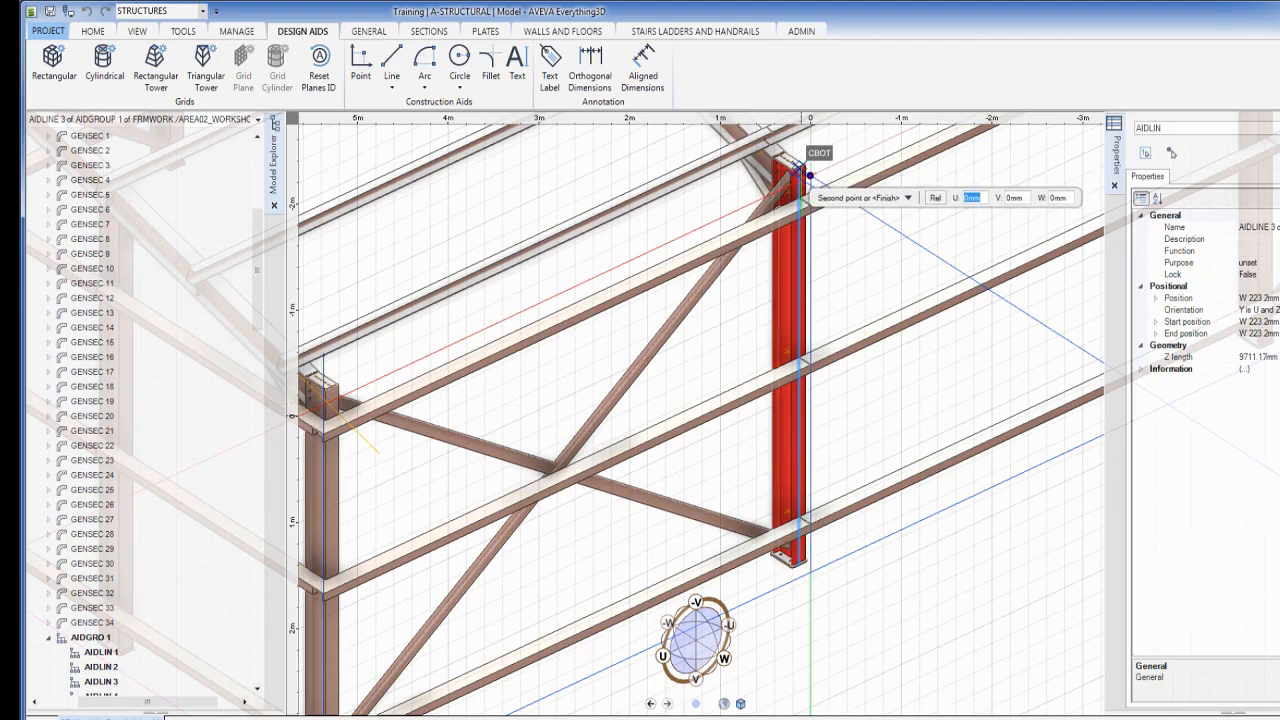
key(Escape)
middle_drag(953, 254, 551, 471)
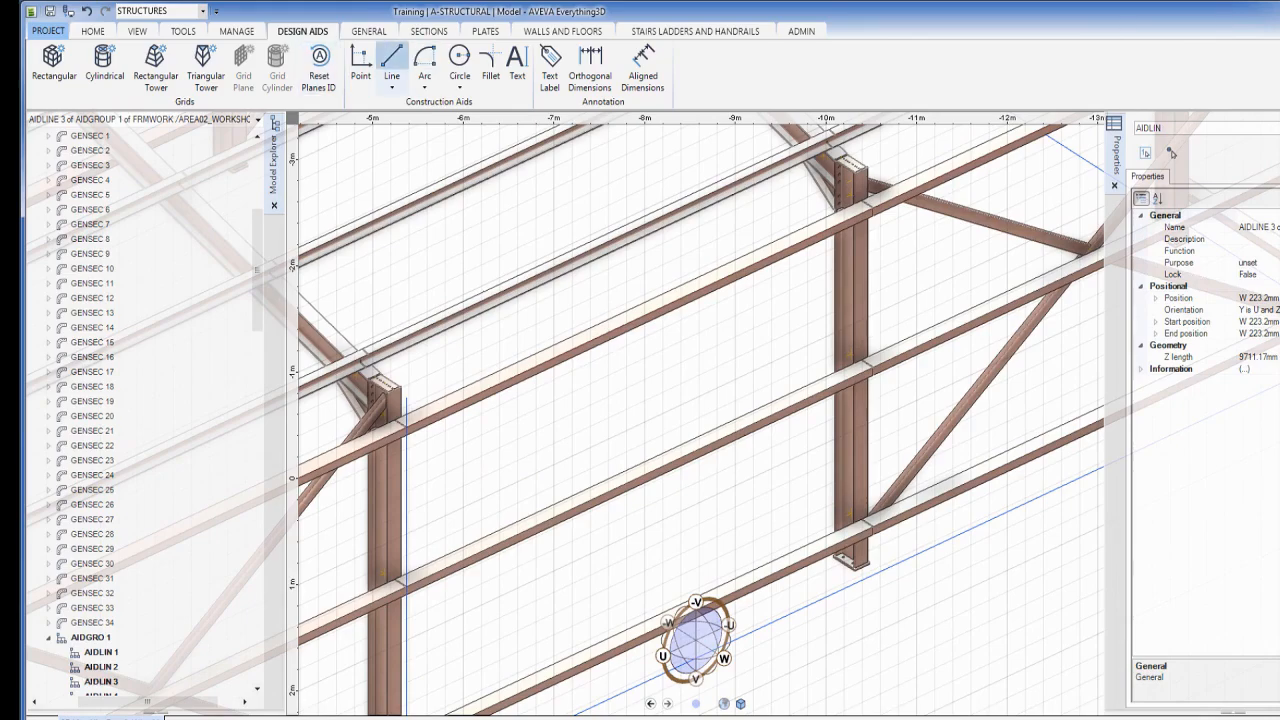
click(392, 60)
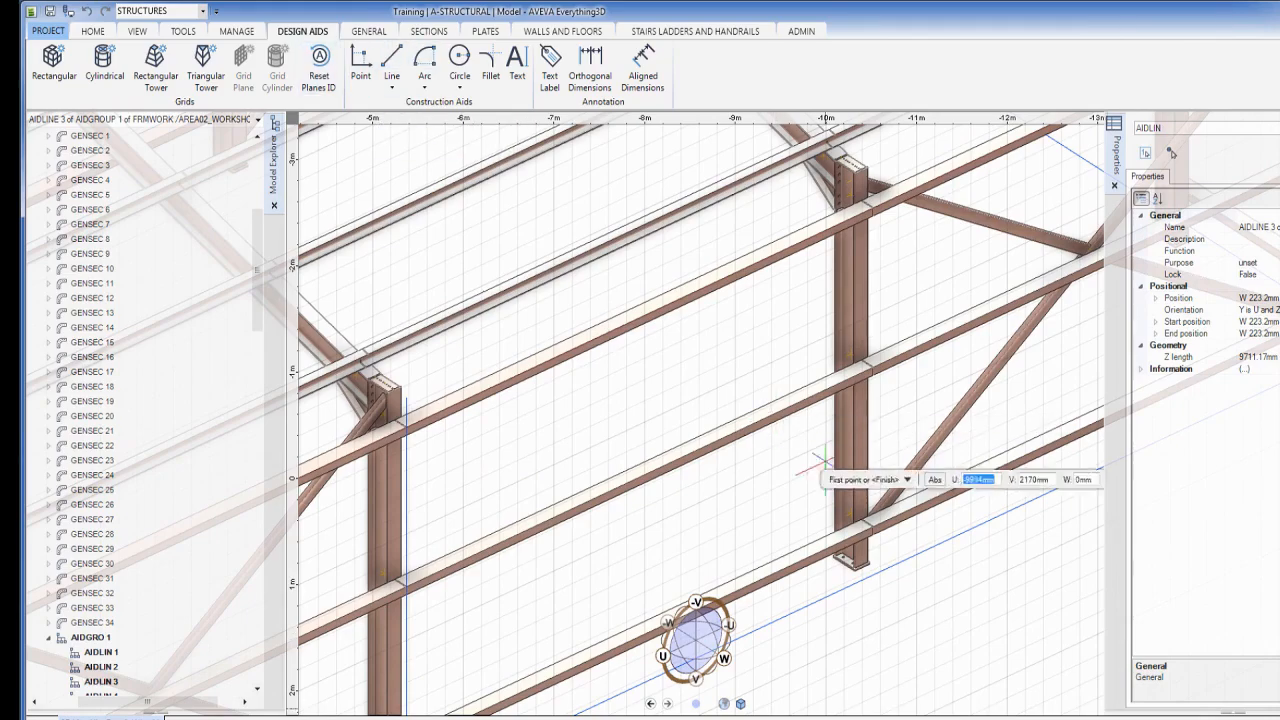
click(858, 561)
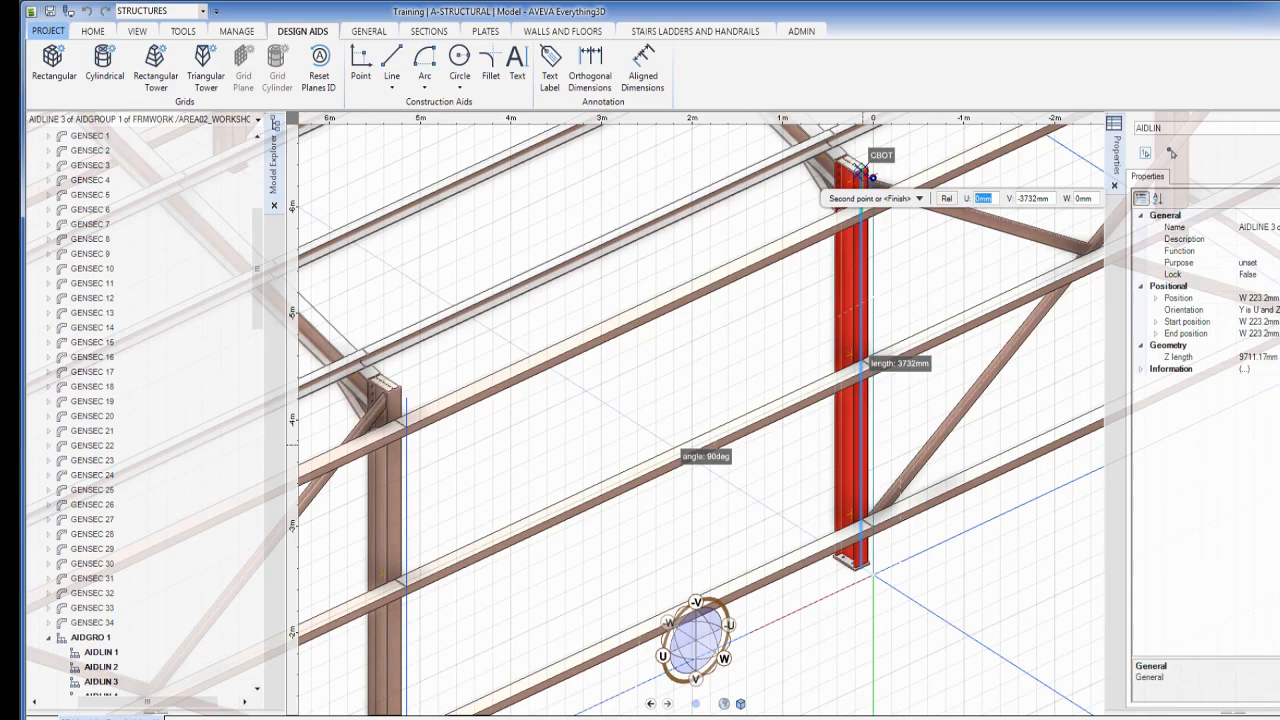
click(872, 178)
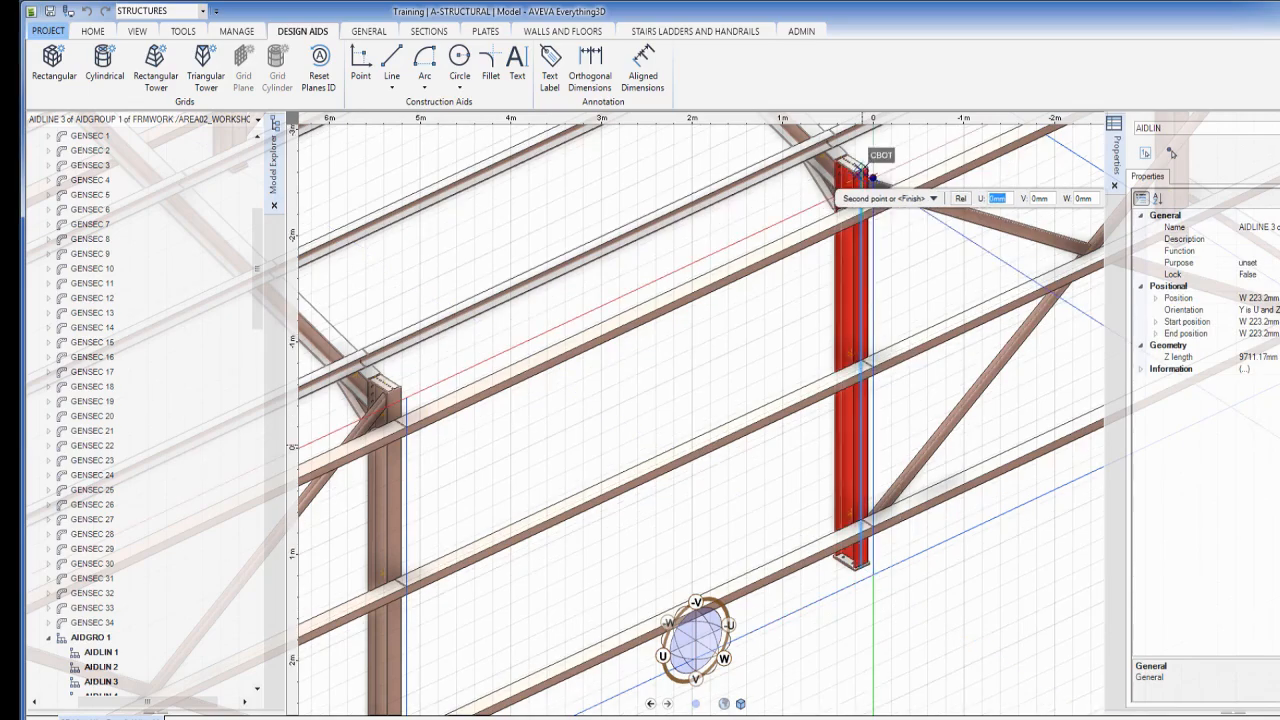
key(Escape)
middle_drag(894, 251, 892, 318)
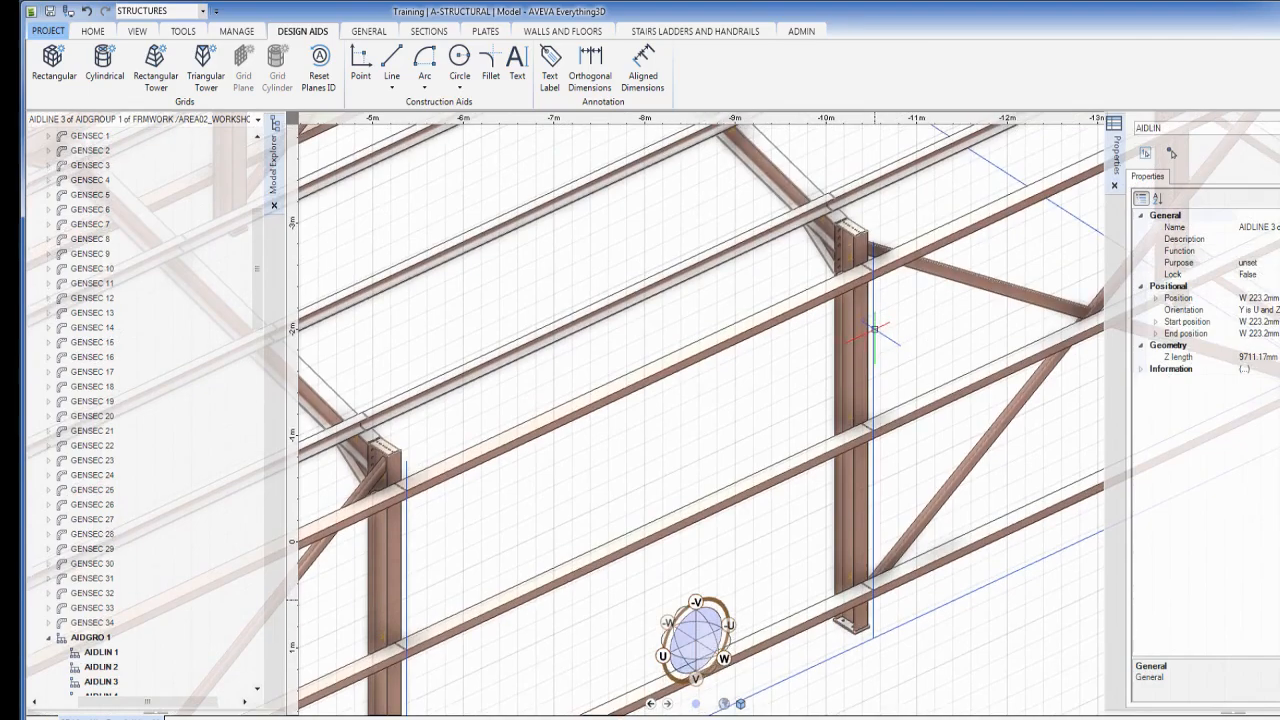
Stretch AIDLIN 11 and AIDLIN 10 up to the roof, to 4748.61 and 4991.15 mm
click(874, 328)
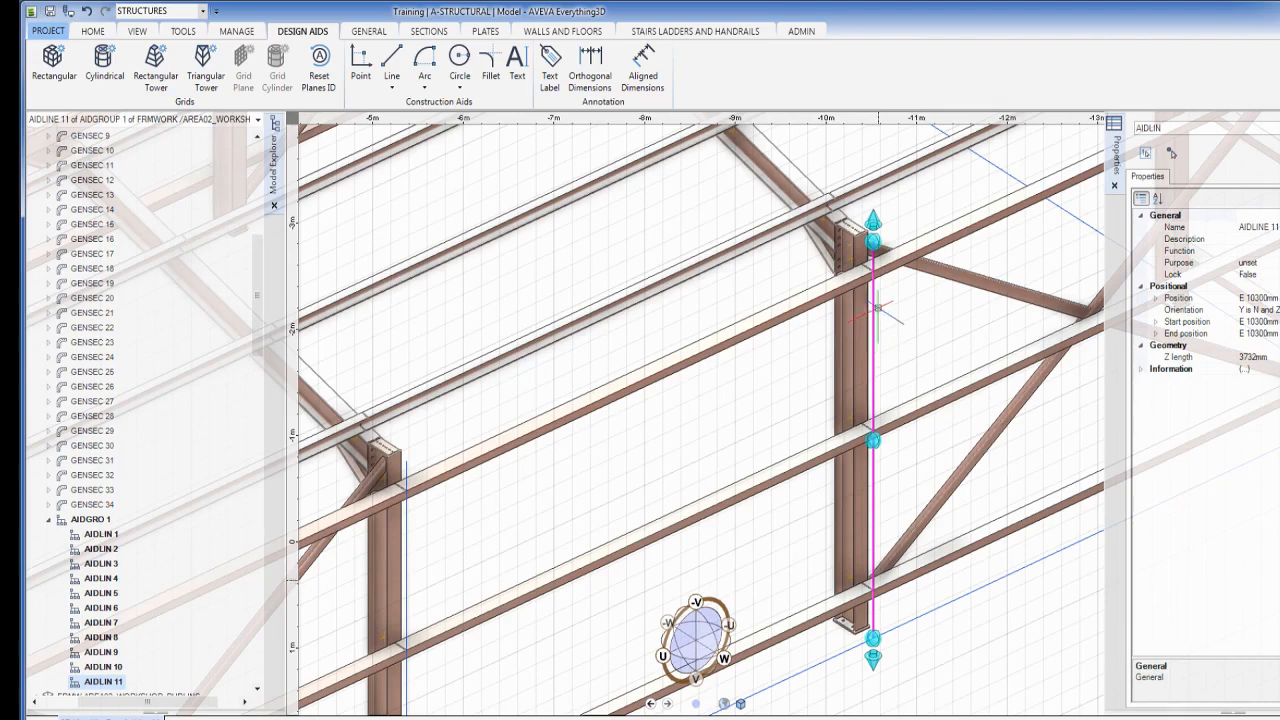
click(873, 220)
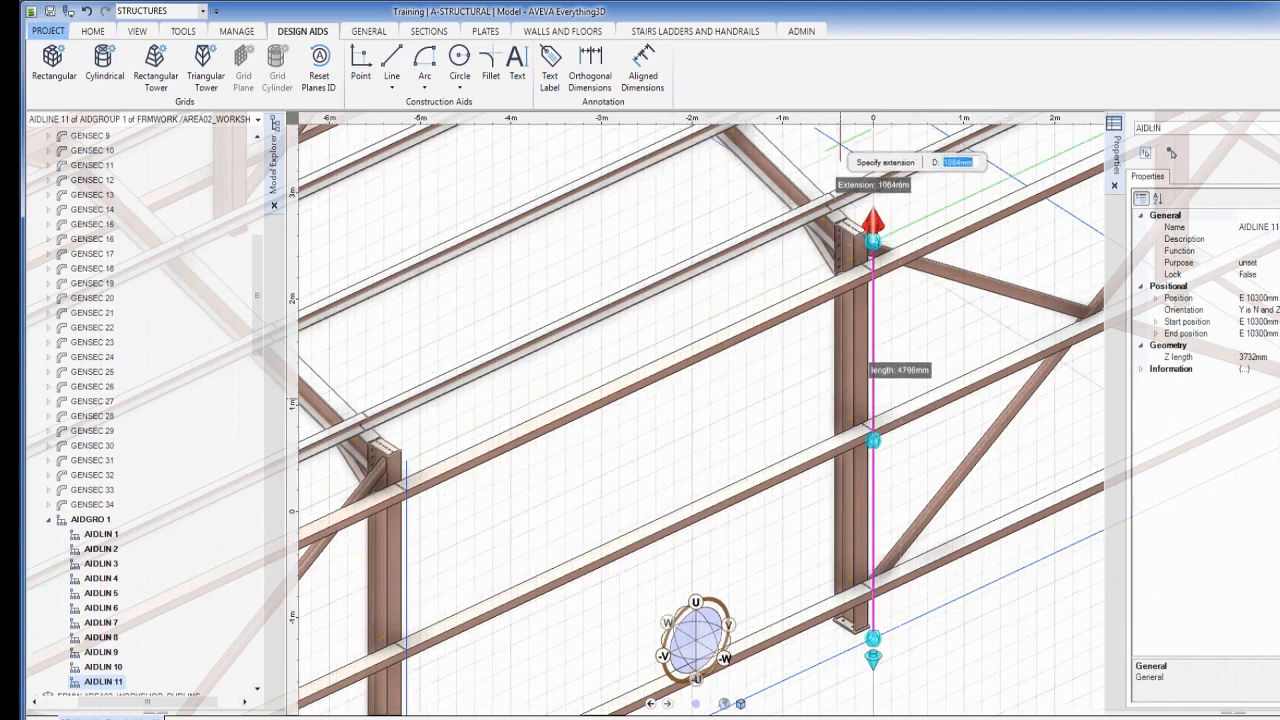
click(843, 150)
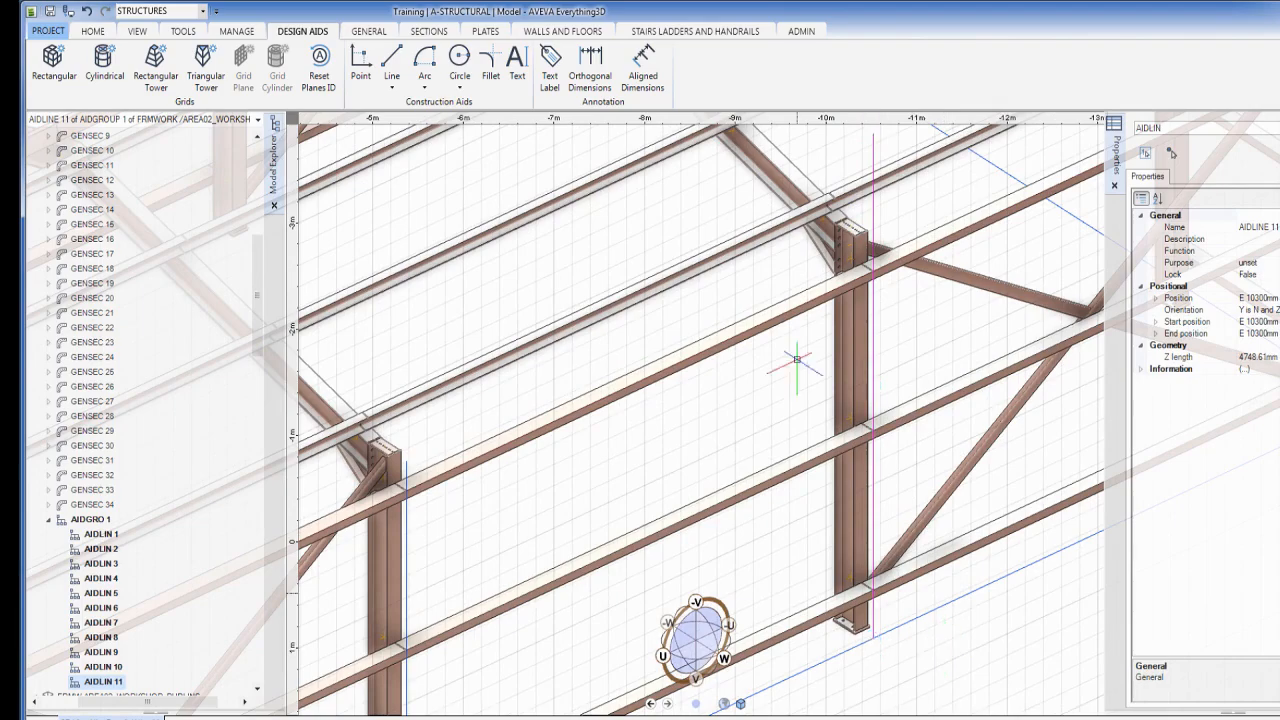
scroll(750, 360, down, 3)
middle_drag(662, 395, 909, 289)
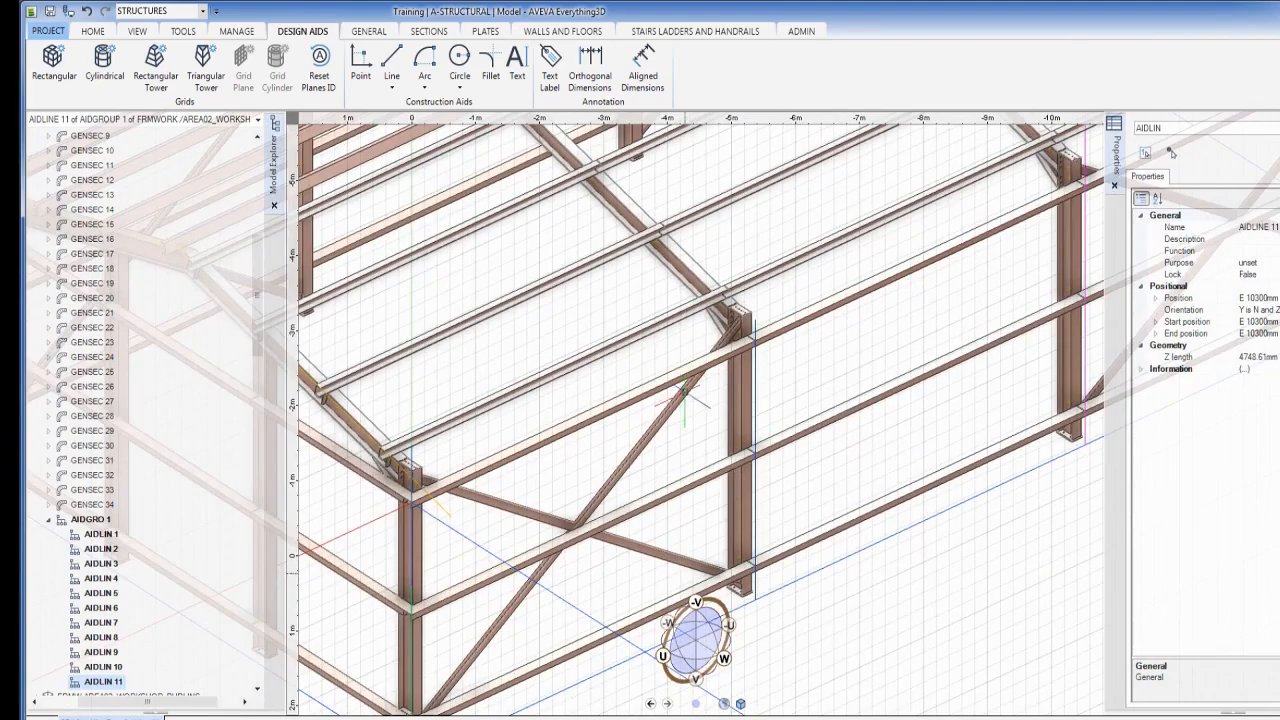
click(755, 367)
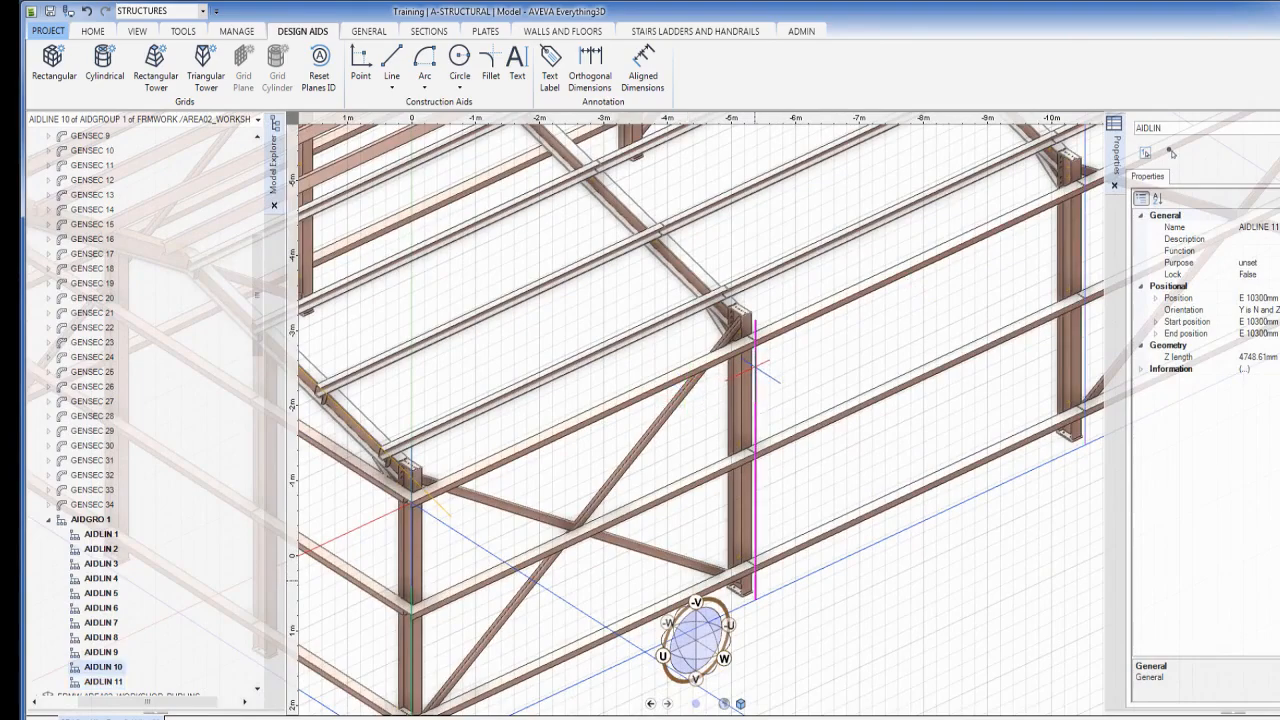
drag(755, 318, 755, 225)
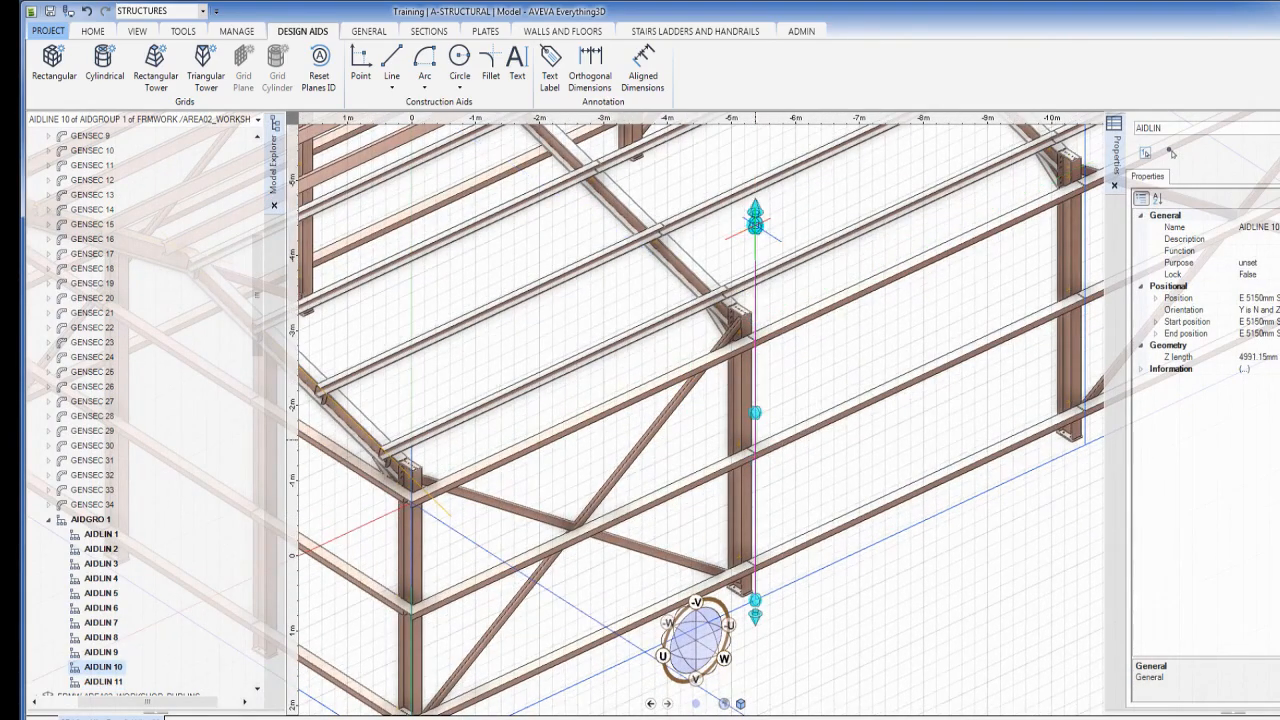
key(Escape)
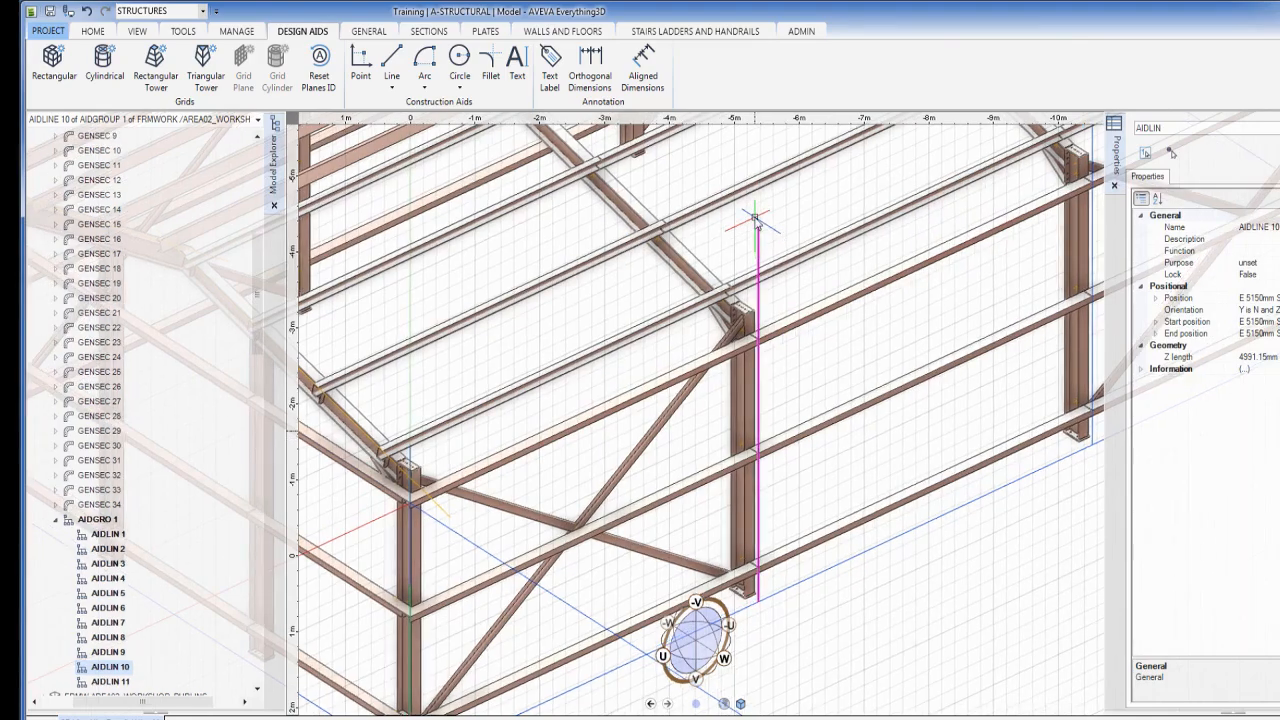
click(137, 31)
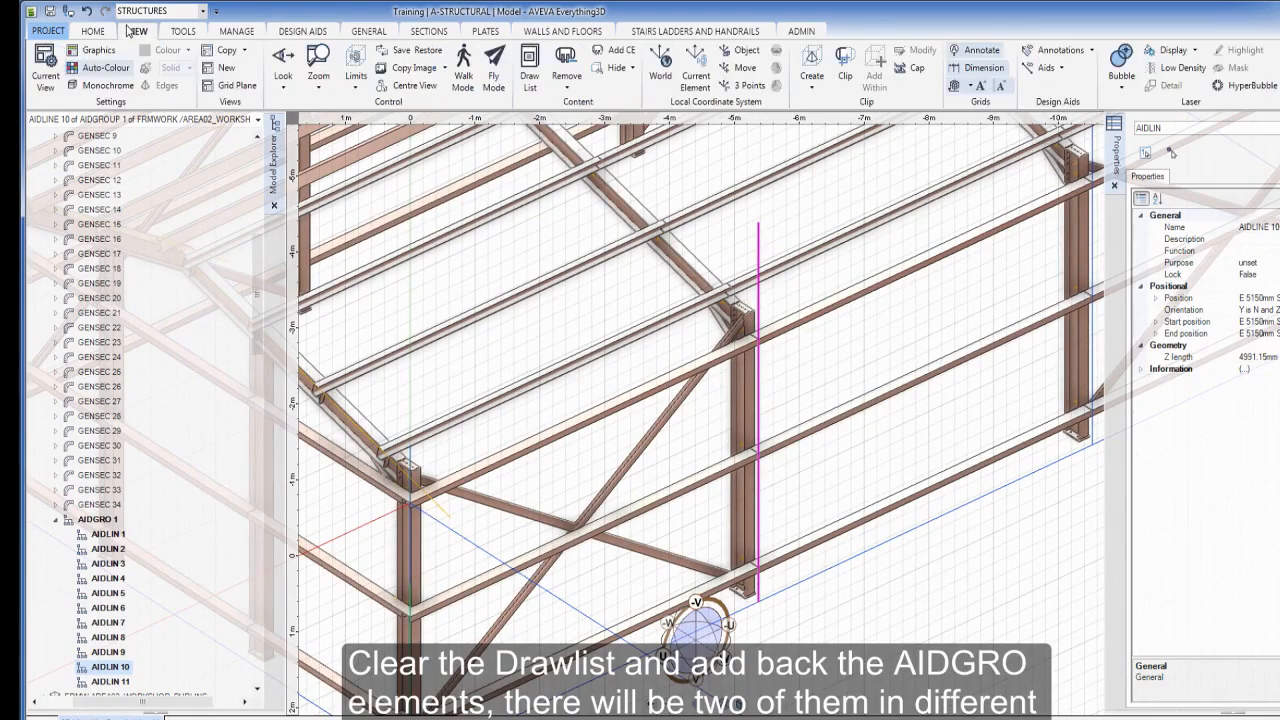
Empty the drawlist with Remove All, then drag both AIDGRO 1 groups into the 3D view
click(566, 86)
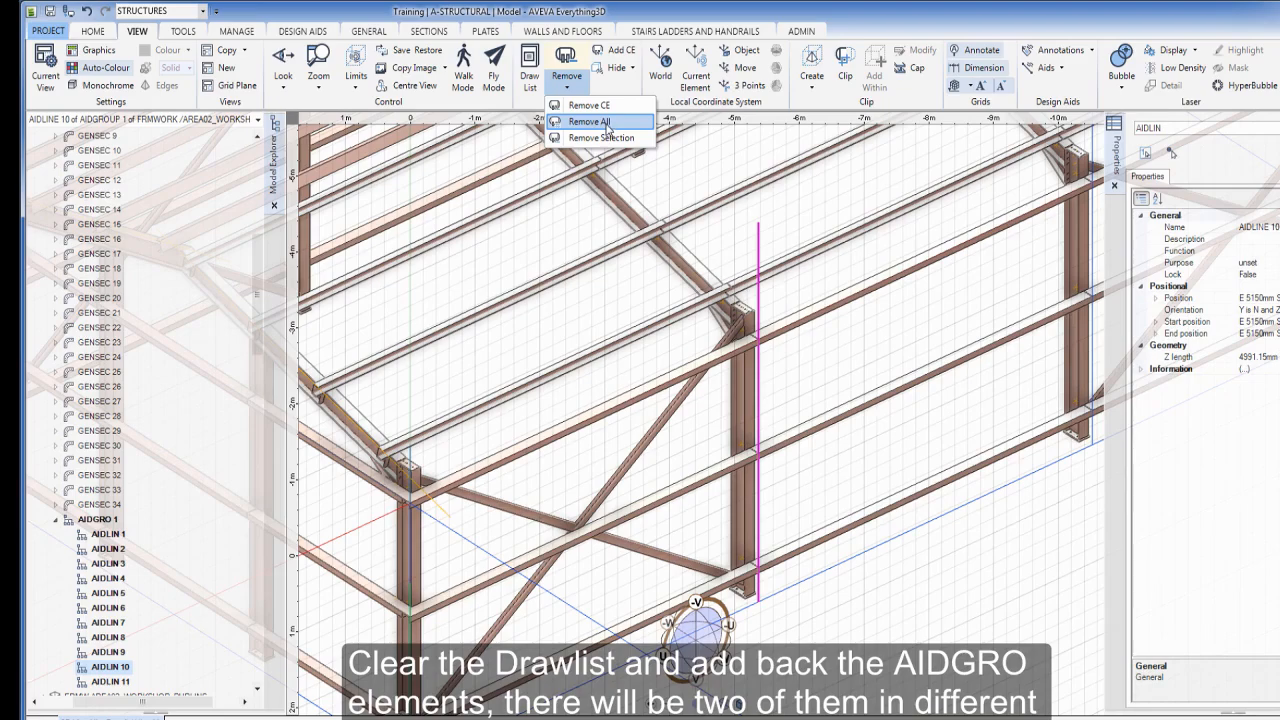
click(590, 121)
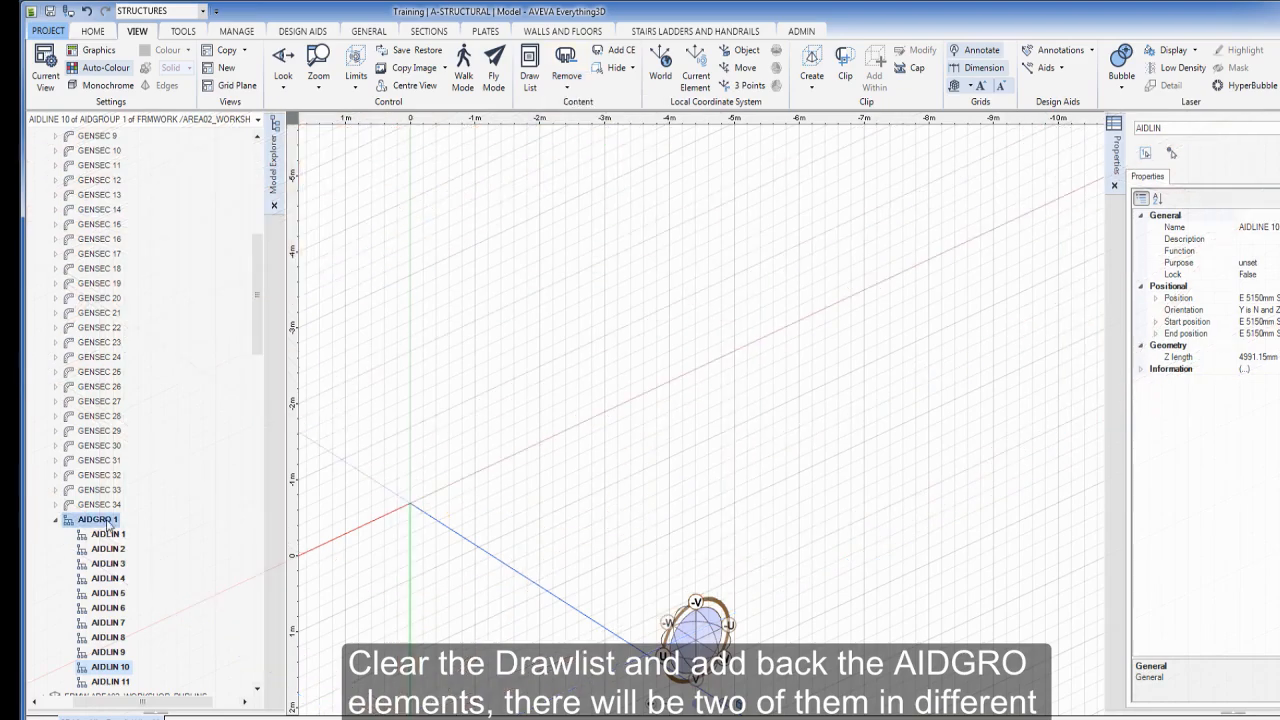
drag(107, 521, 556, 430)
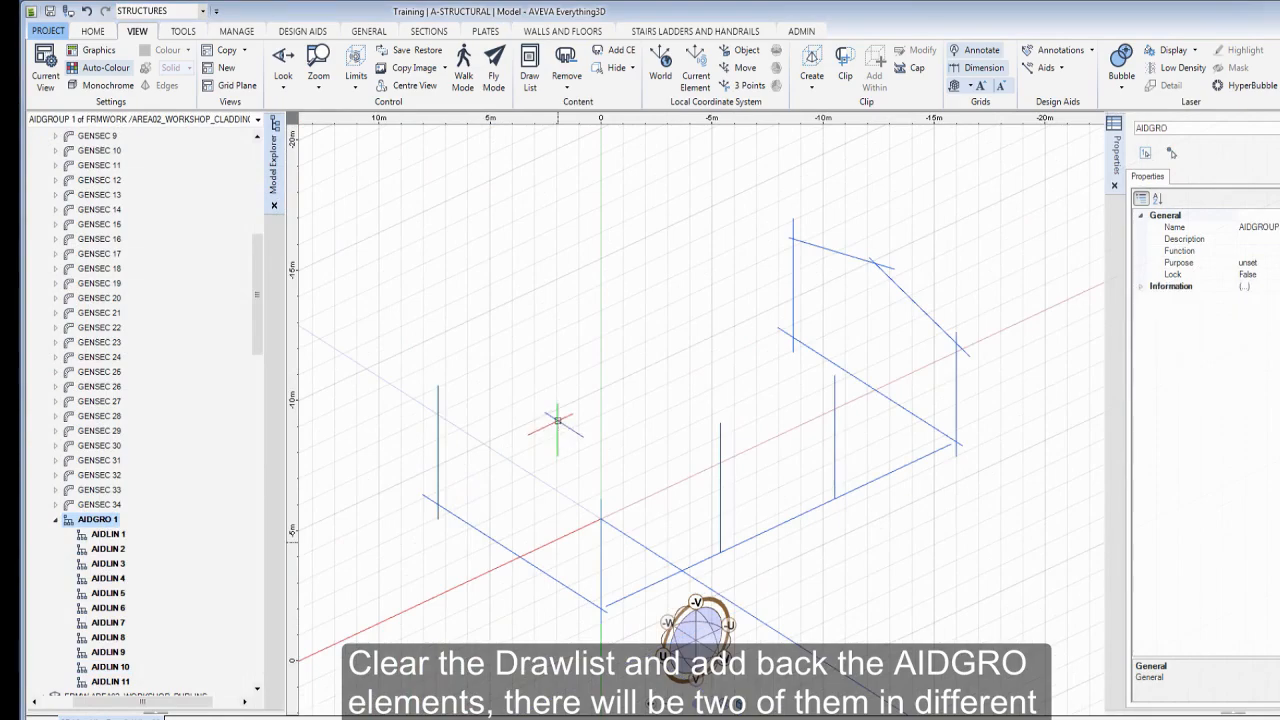
drag(257, 330, 228, 450)
scroll(228, 450, down, 1)
click(97, 520)
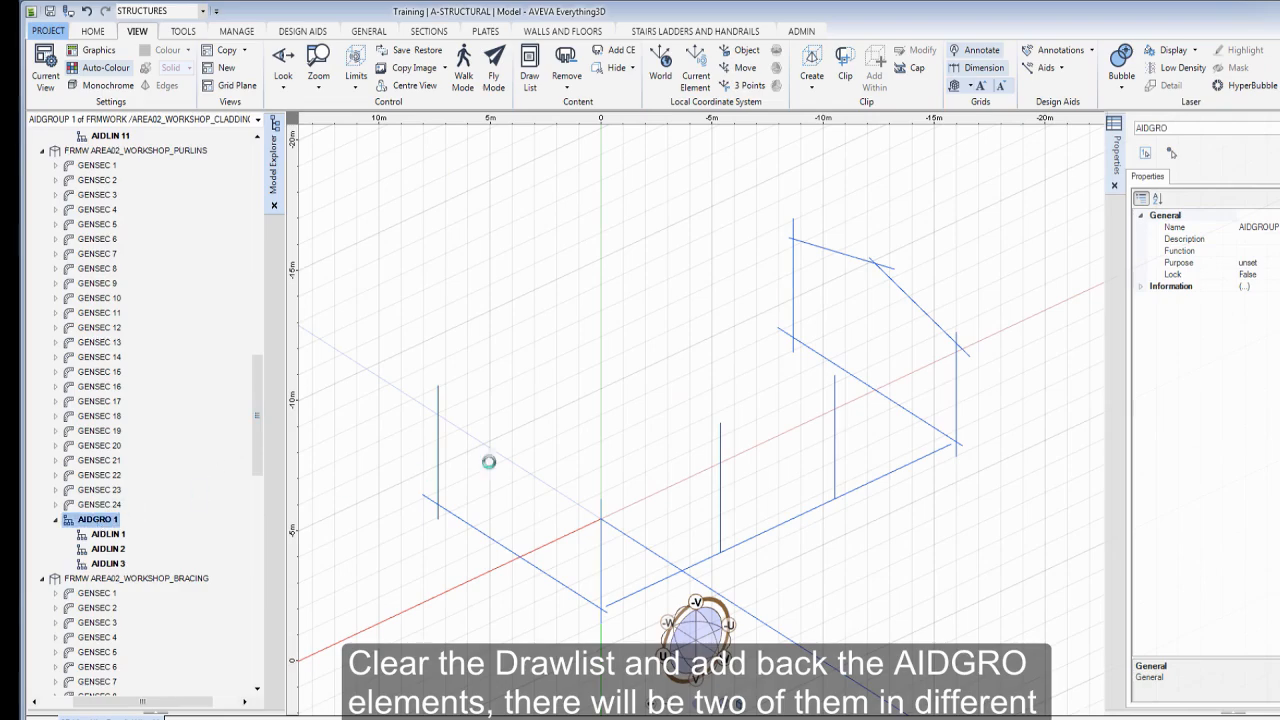
drag(488, 461, 554, 443)
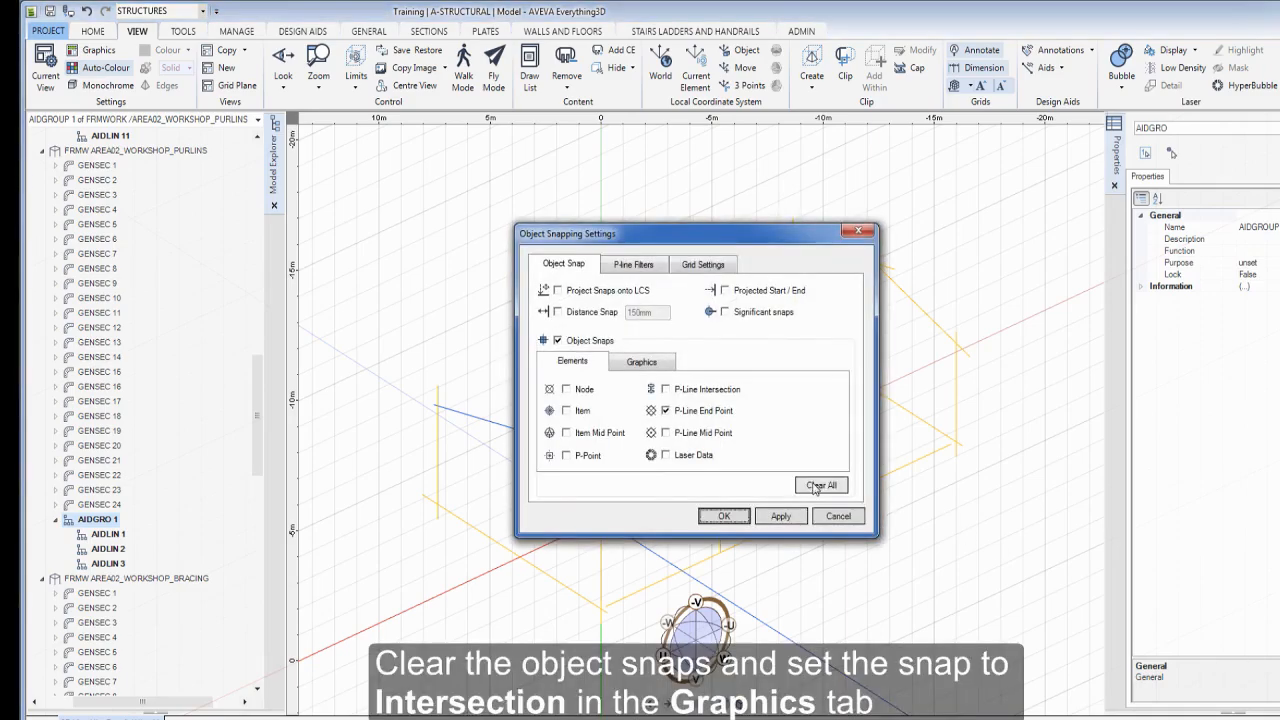
Clear all object snaps and enable only Graphics Intersection snapping
click(821, 485)
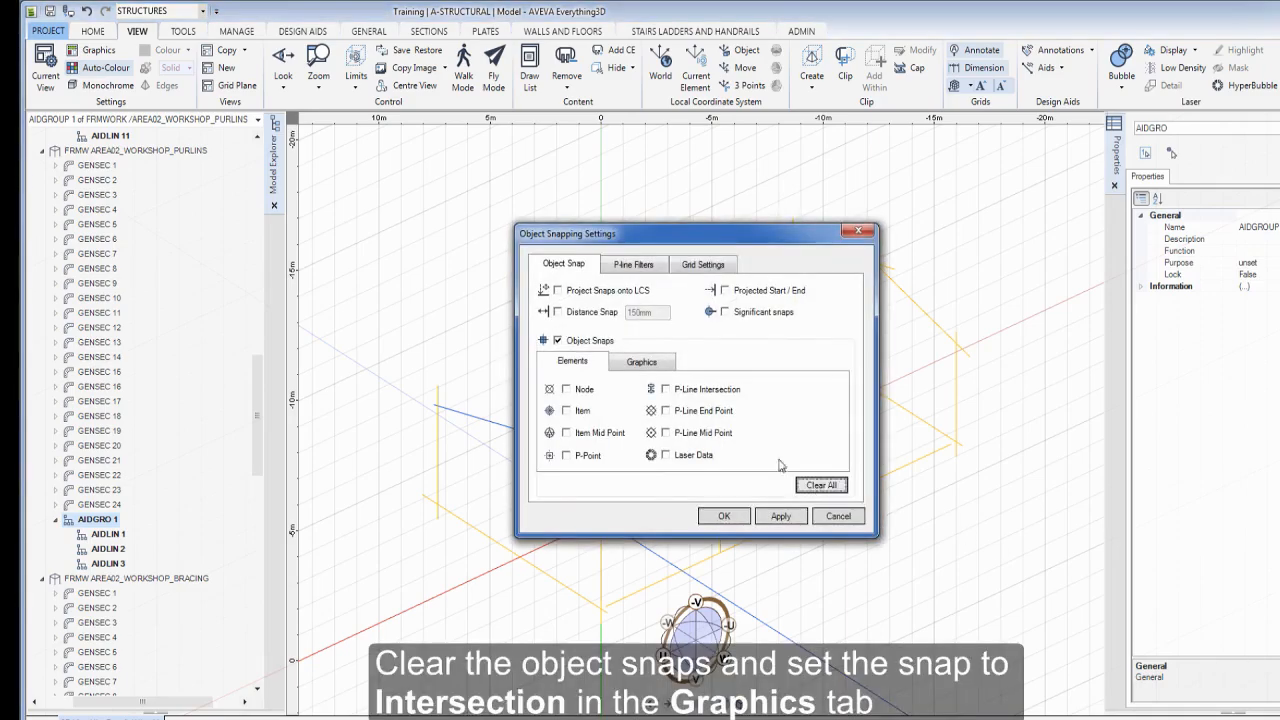
click(641, 363)
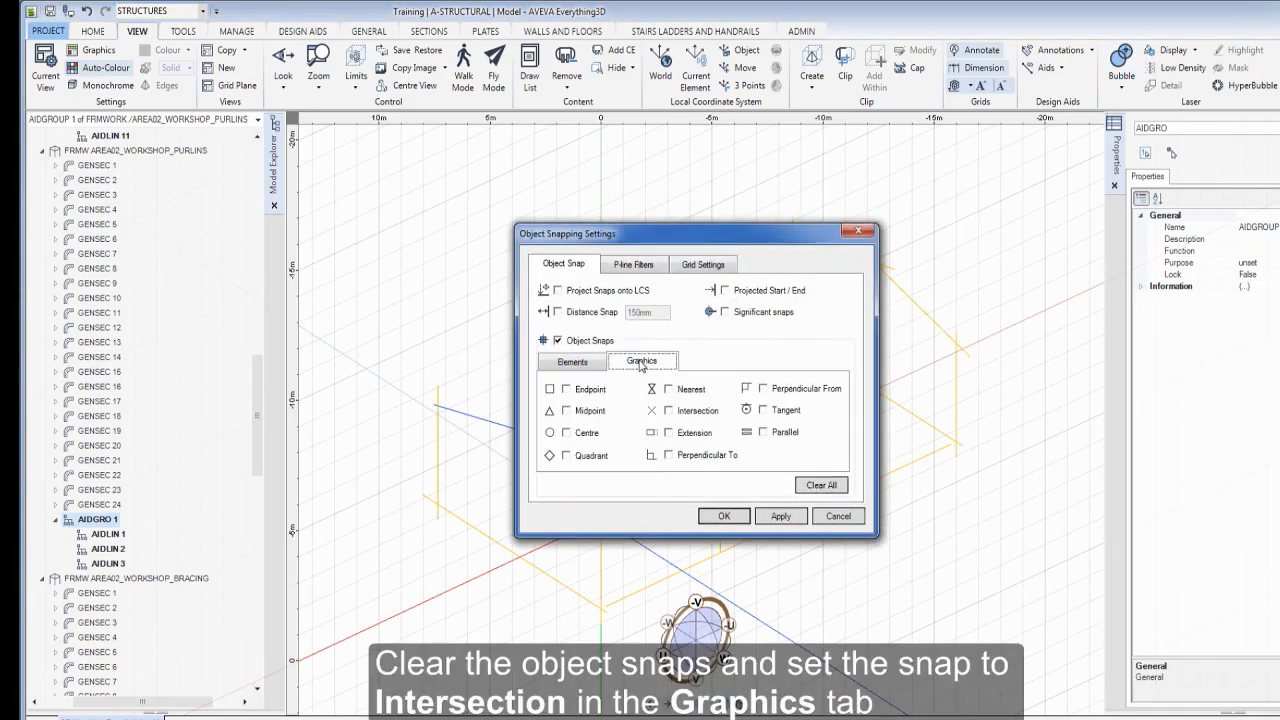
click(669, 411)
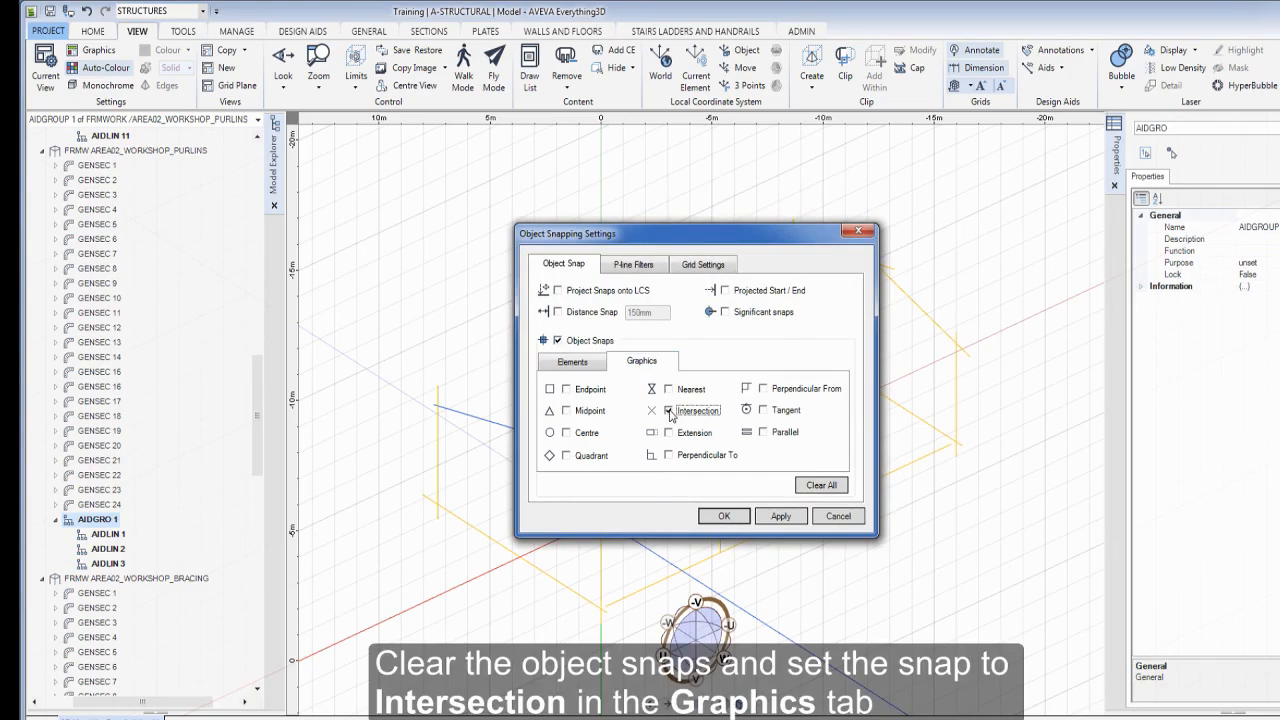
click(740, 518)
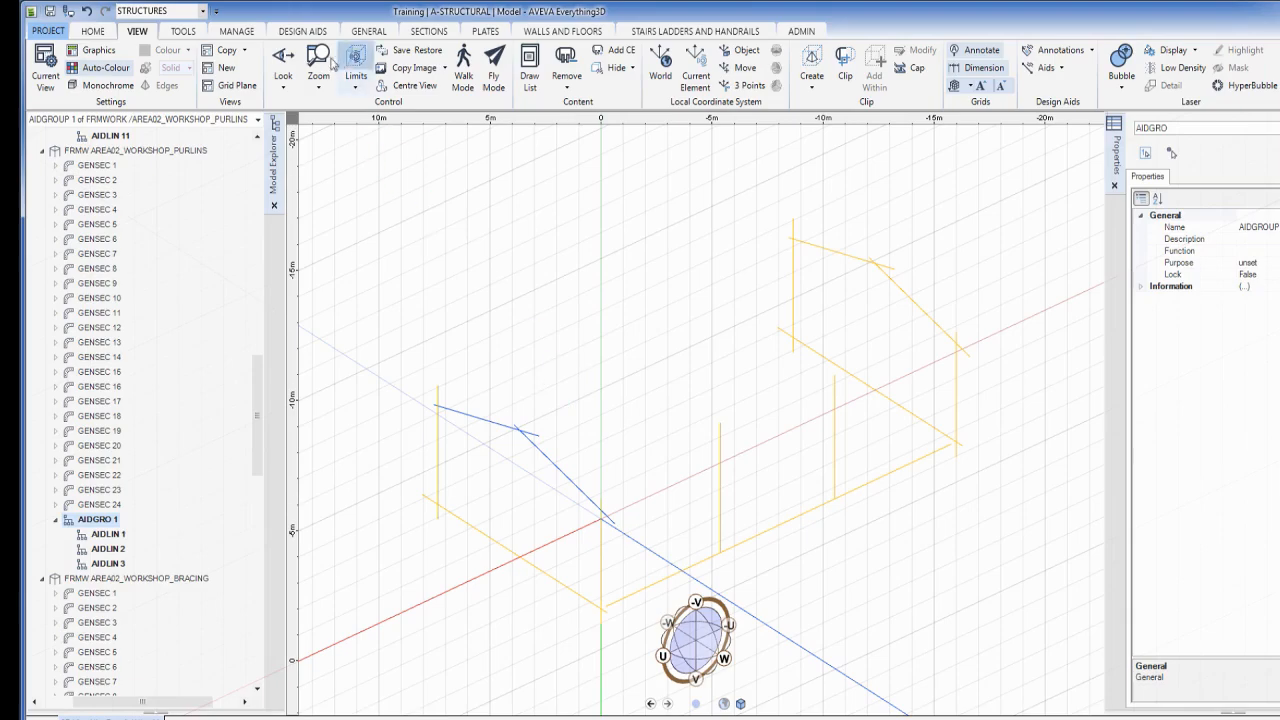
Draw a construction aid line from the aid-line intersection to the roof-line corner
click(298, 33)
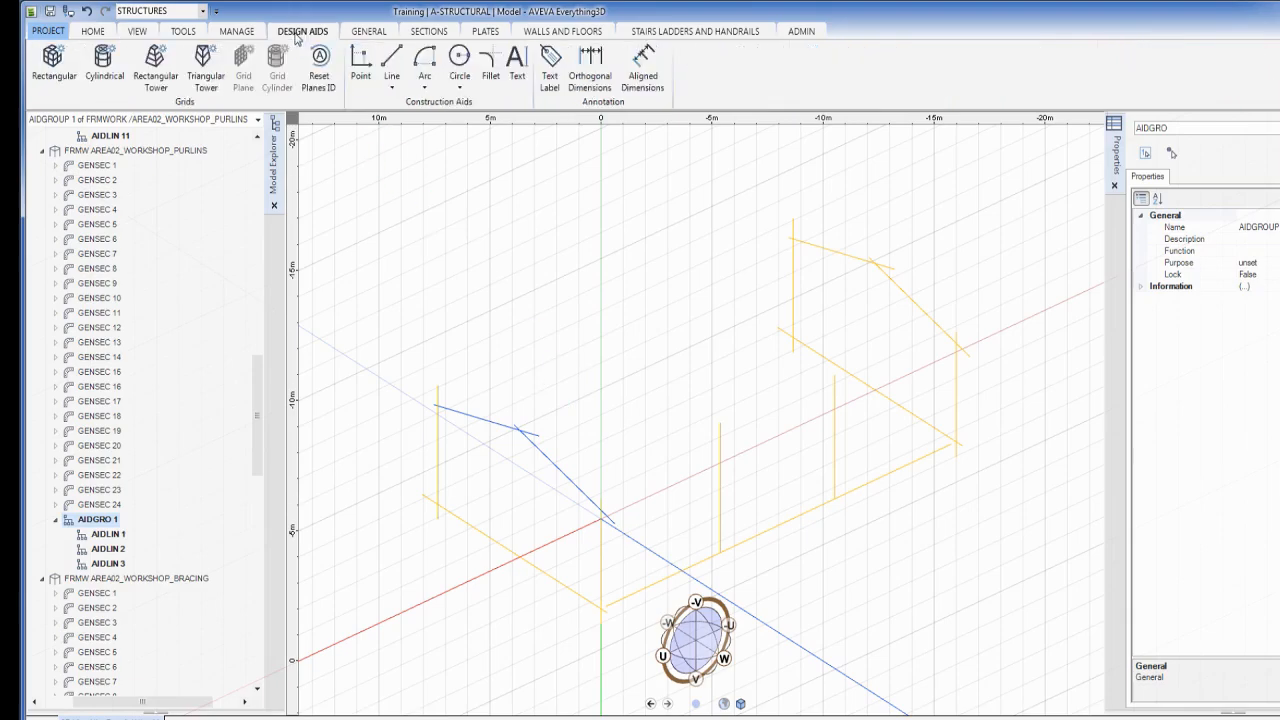
click(392, 60)
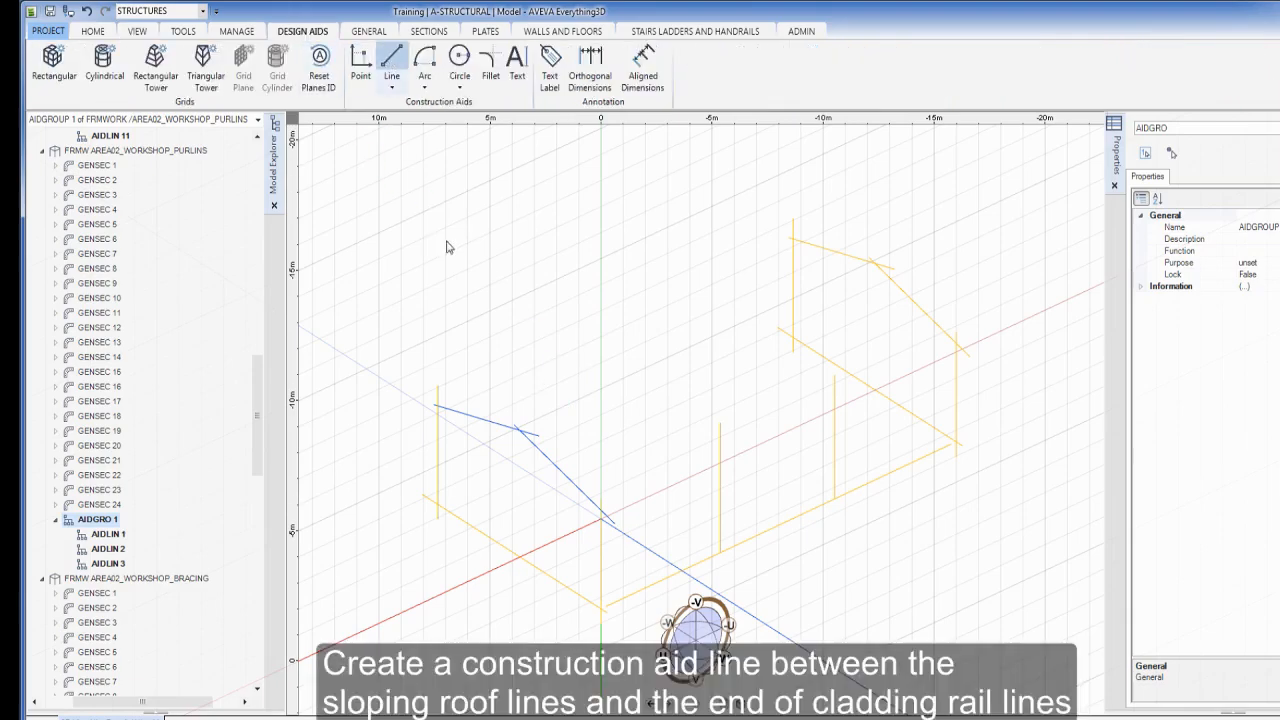
click(600, 510)
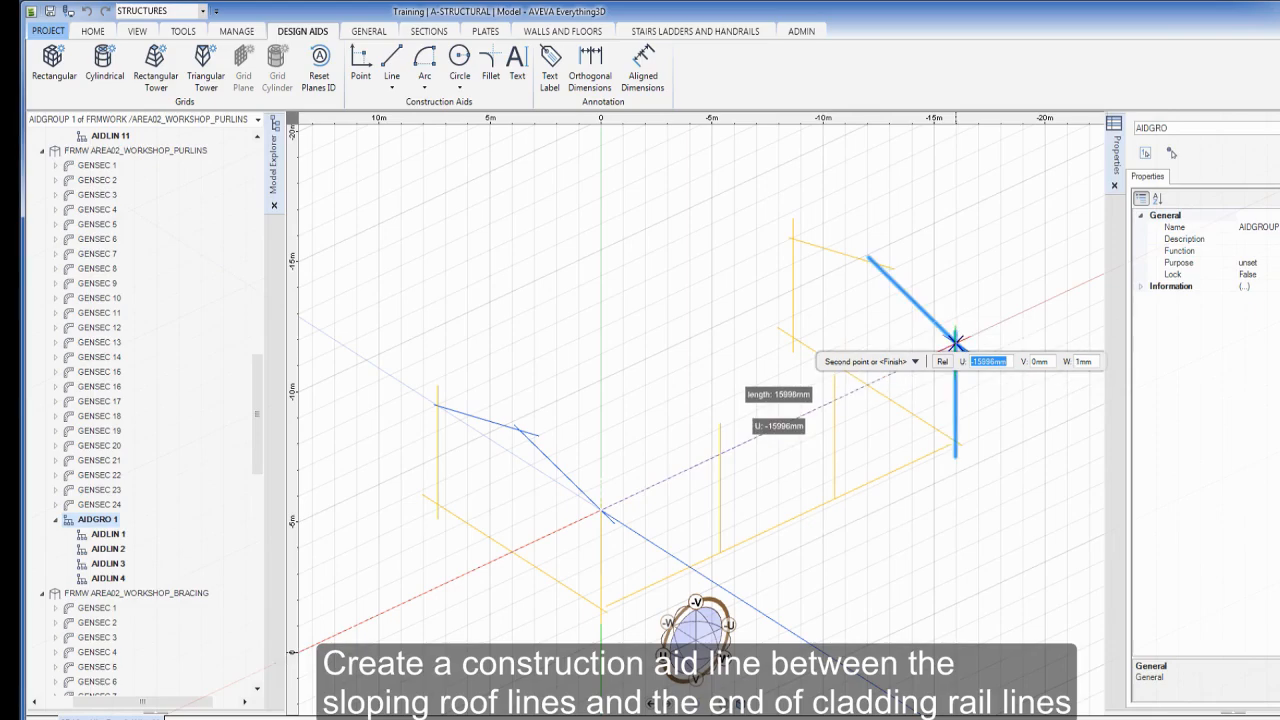
click(955, 341)
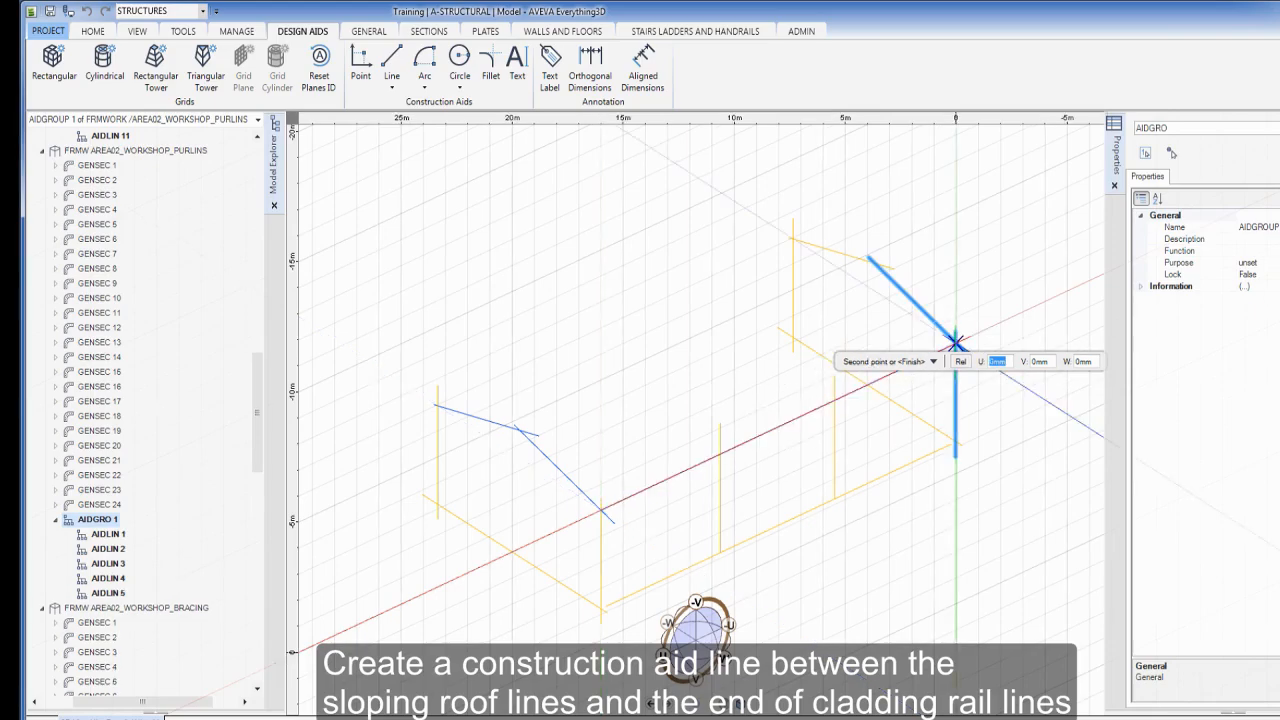
key(Escape)
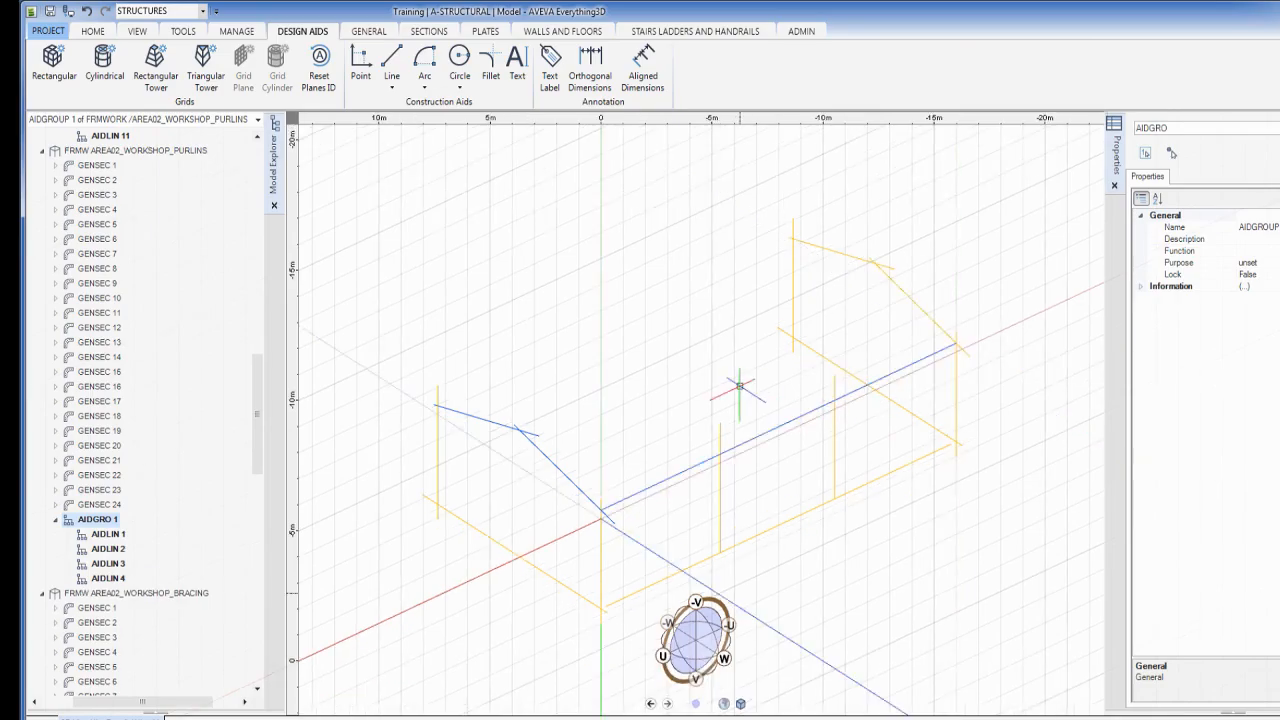
Select the STRU/AREA02_WORKSHOP_GRID structure in the model tree
scroll(739, 385, down, 4)
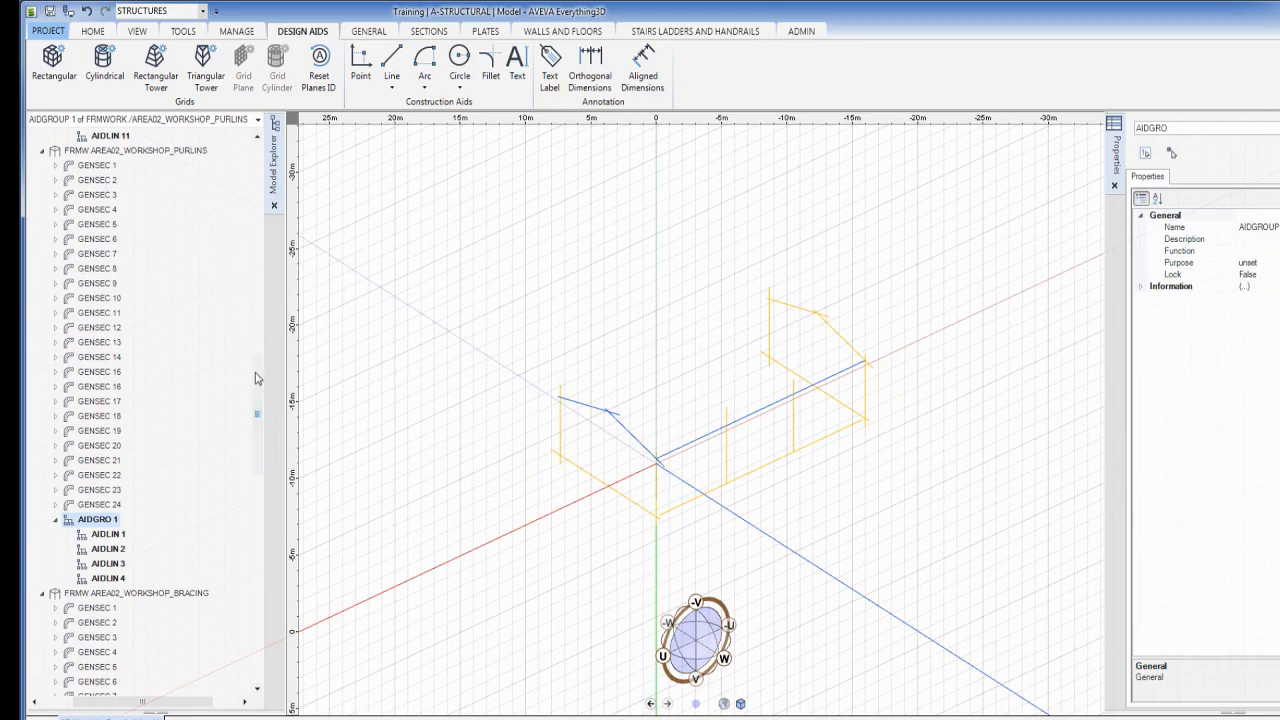
drag(257, 371, 268, 175)
click(160, 210)
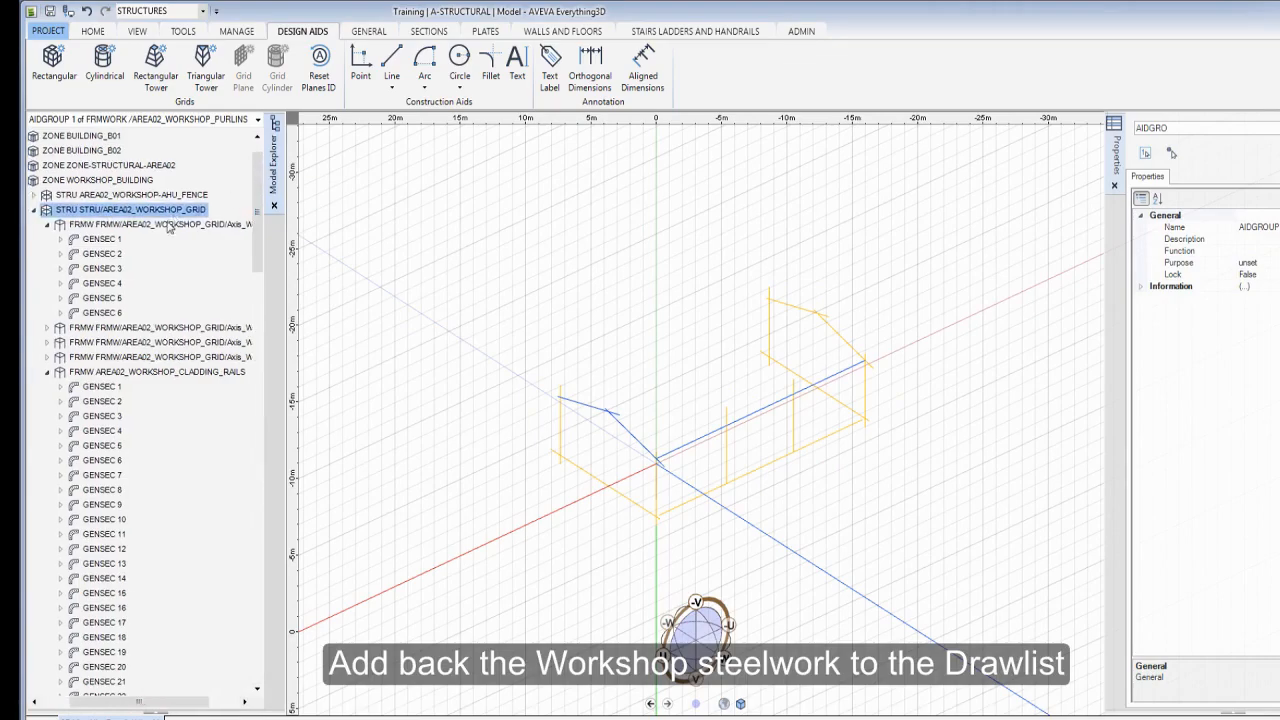